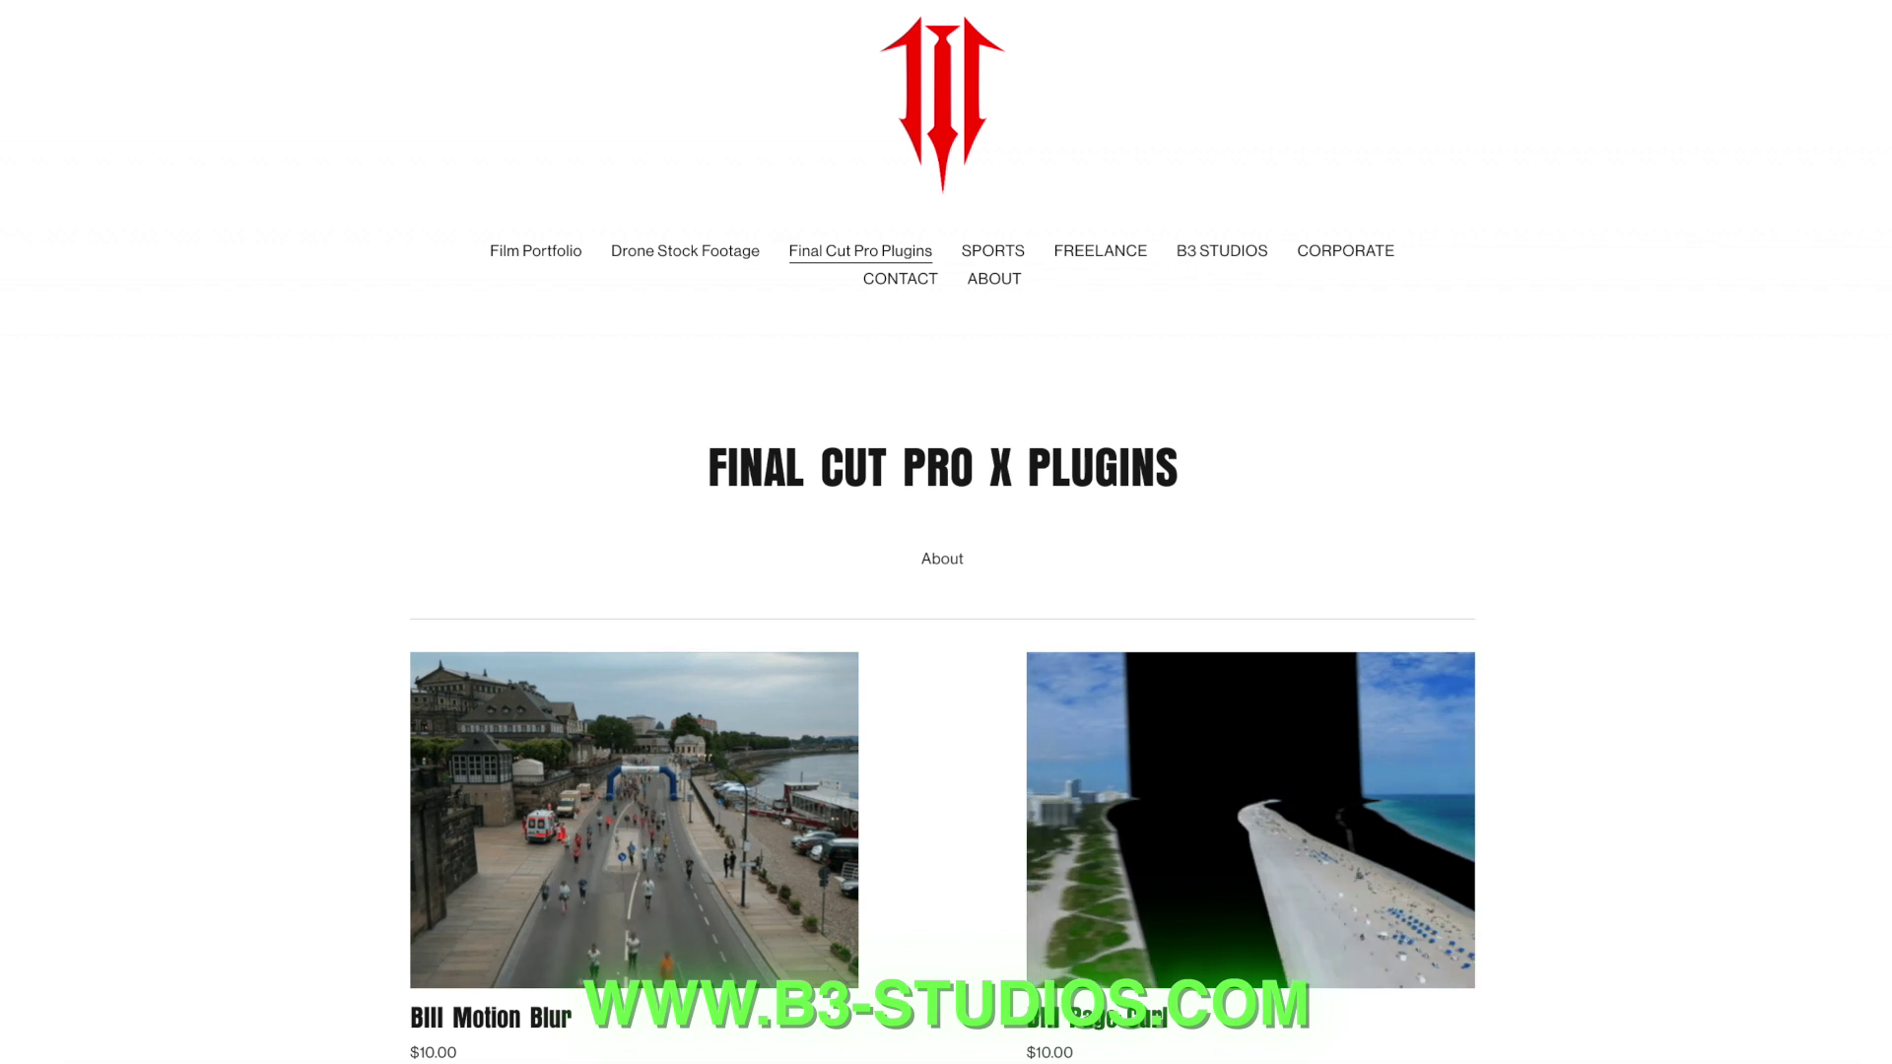
Scroll the B3 Studios Final Cut Pro X Plugins grid down to Trippy Lens and Altered Time.
{"action": "scroll", "coordinate": [942, 532], "scroll_direction": "down", "scroll_amount": 5}
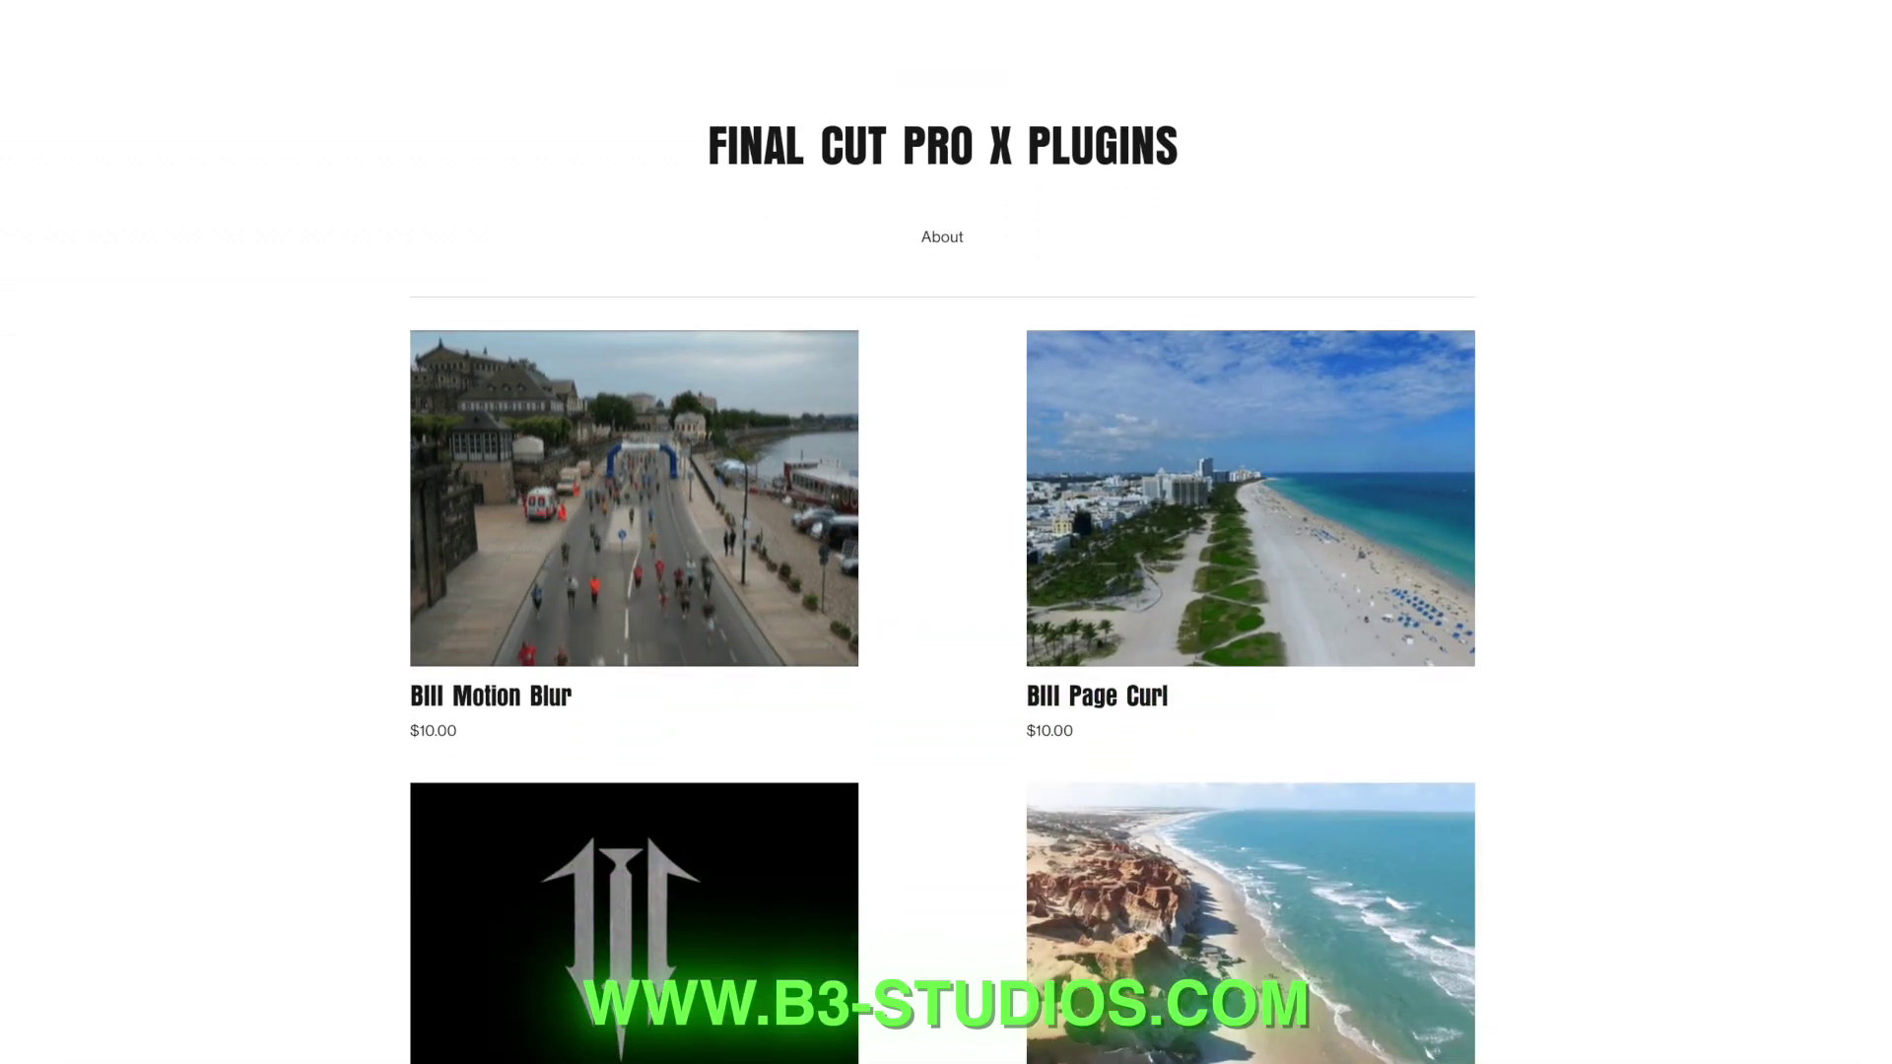
{"action": "scroll", "coordinate": [943, 532], "scroll_direction": "down", "scroll_amount": 1}
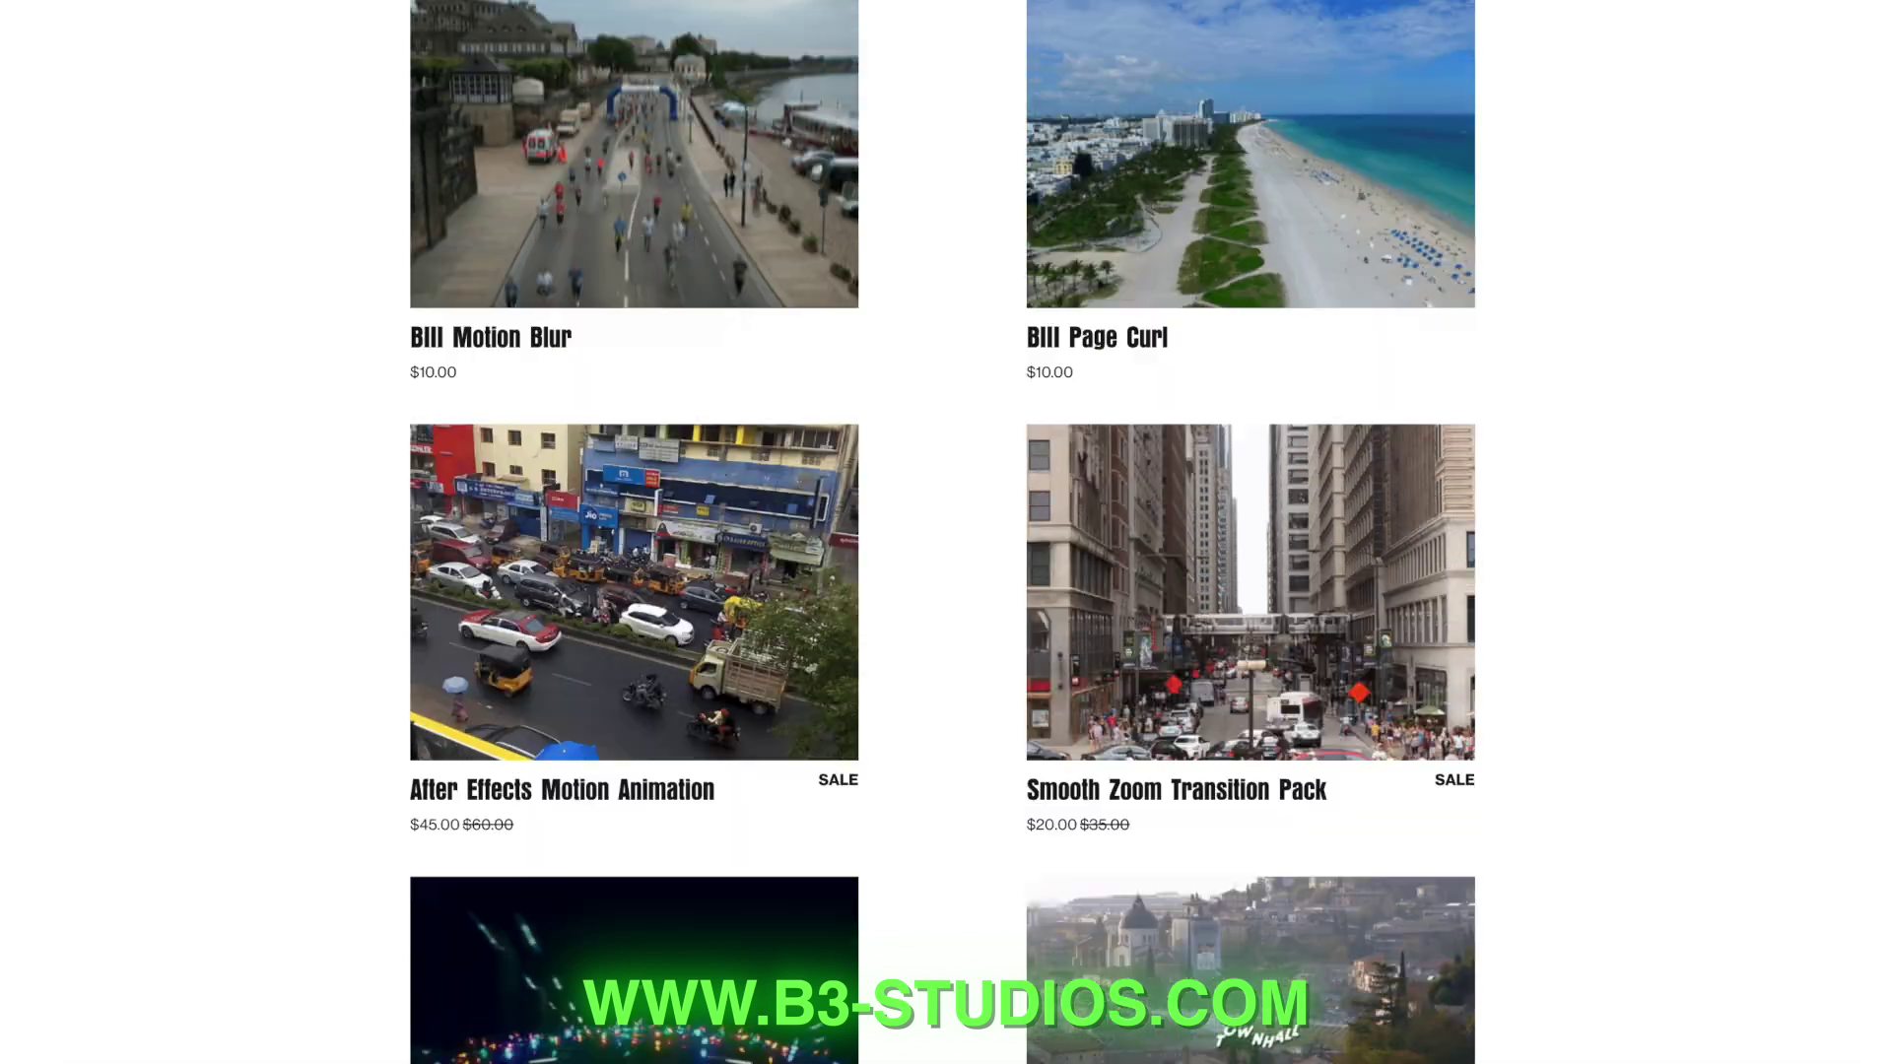
{"action": "scroll", "coordinate": [942, 532], "scroll_direction": "down", "scroll_amount": 2}
{"action": "scroll", "coordinate": [942, 533], "scroll_direction": "down", "scroll_amount": 2}
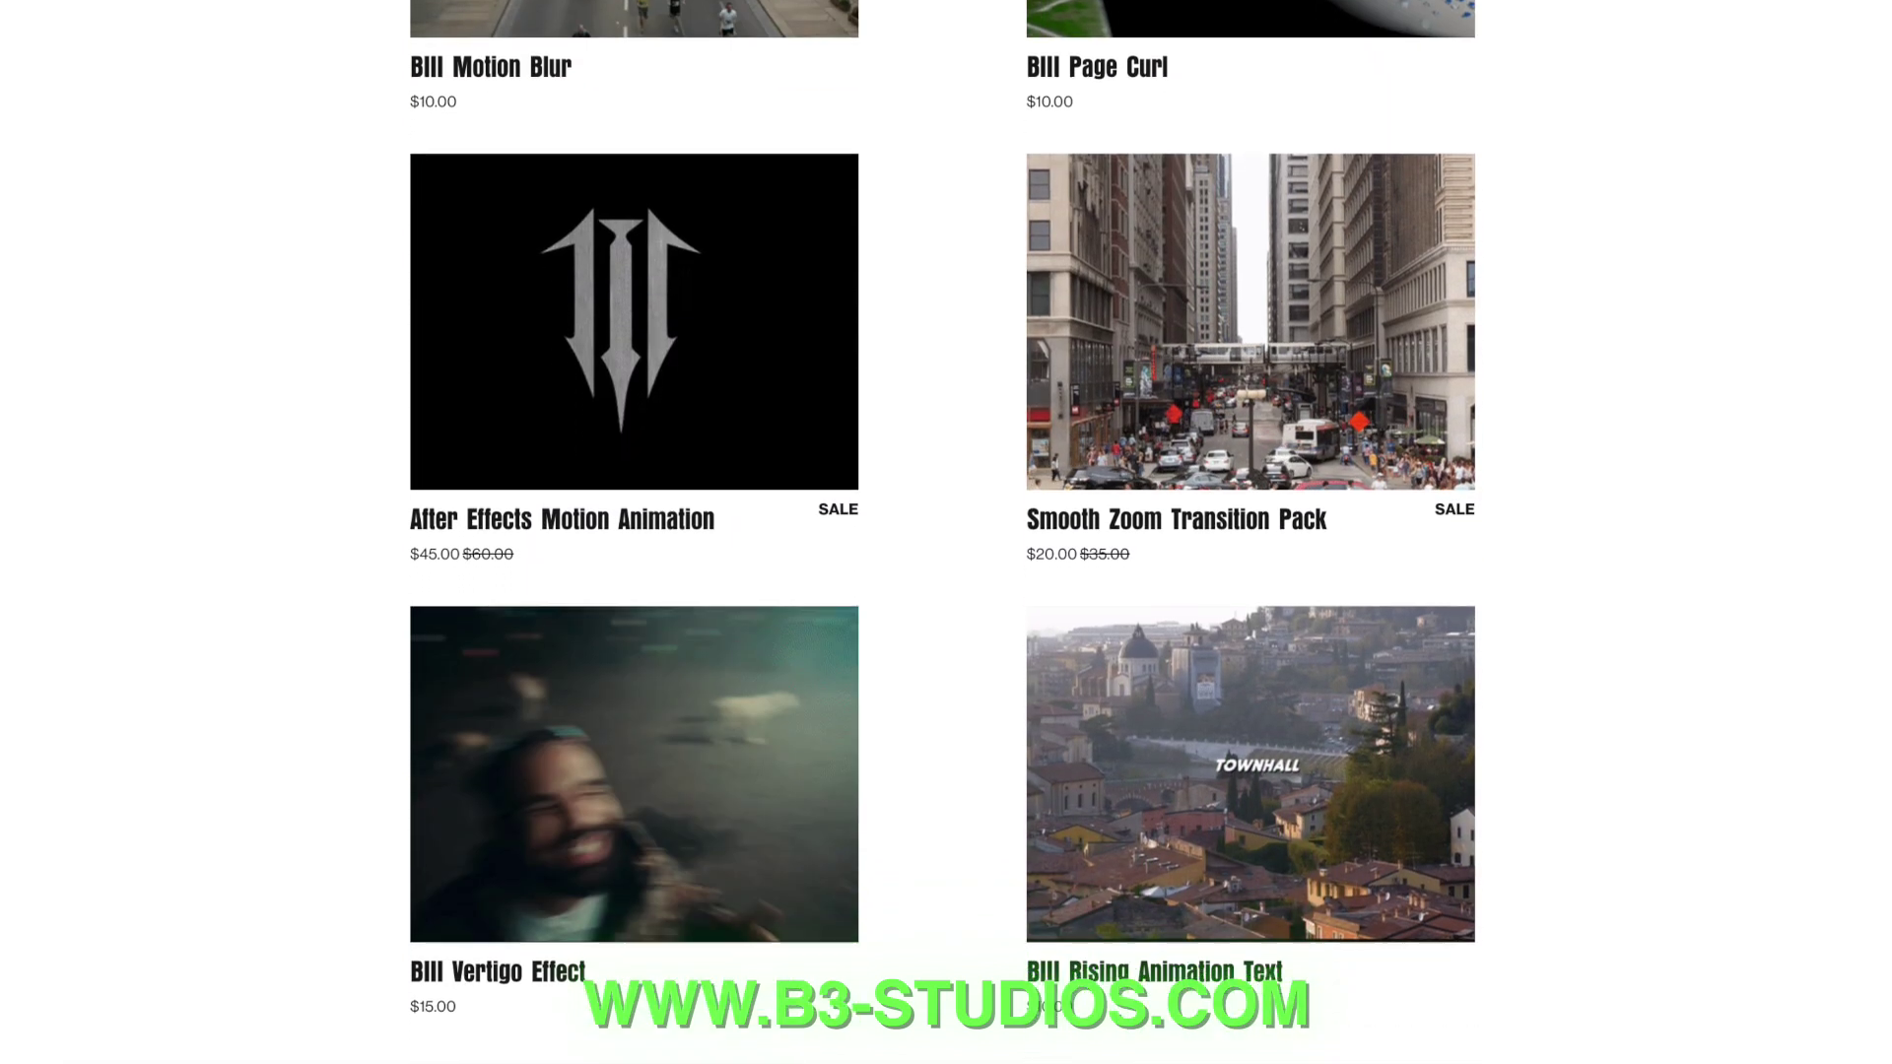
{"action": "scroll", "coordinate": [942, 533], "scroll_direction": "down", "scroll_amount": 6}
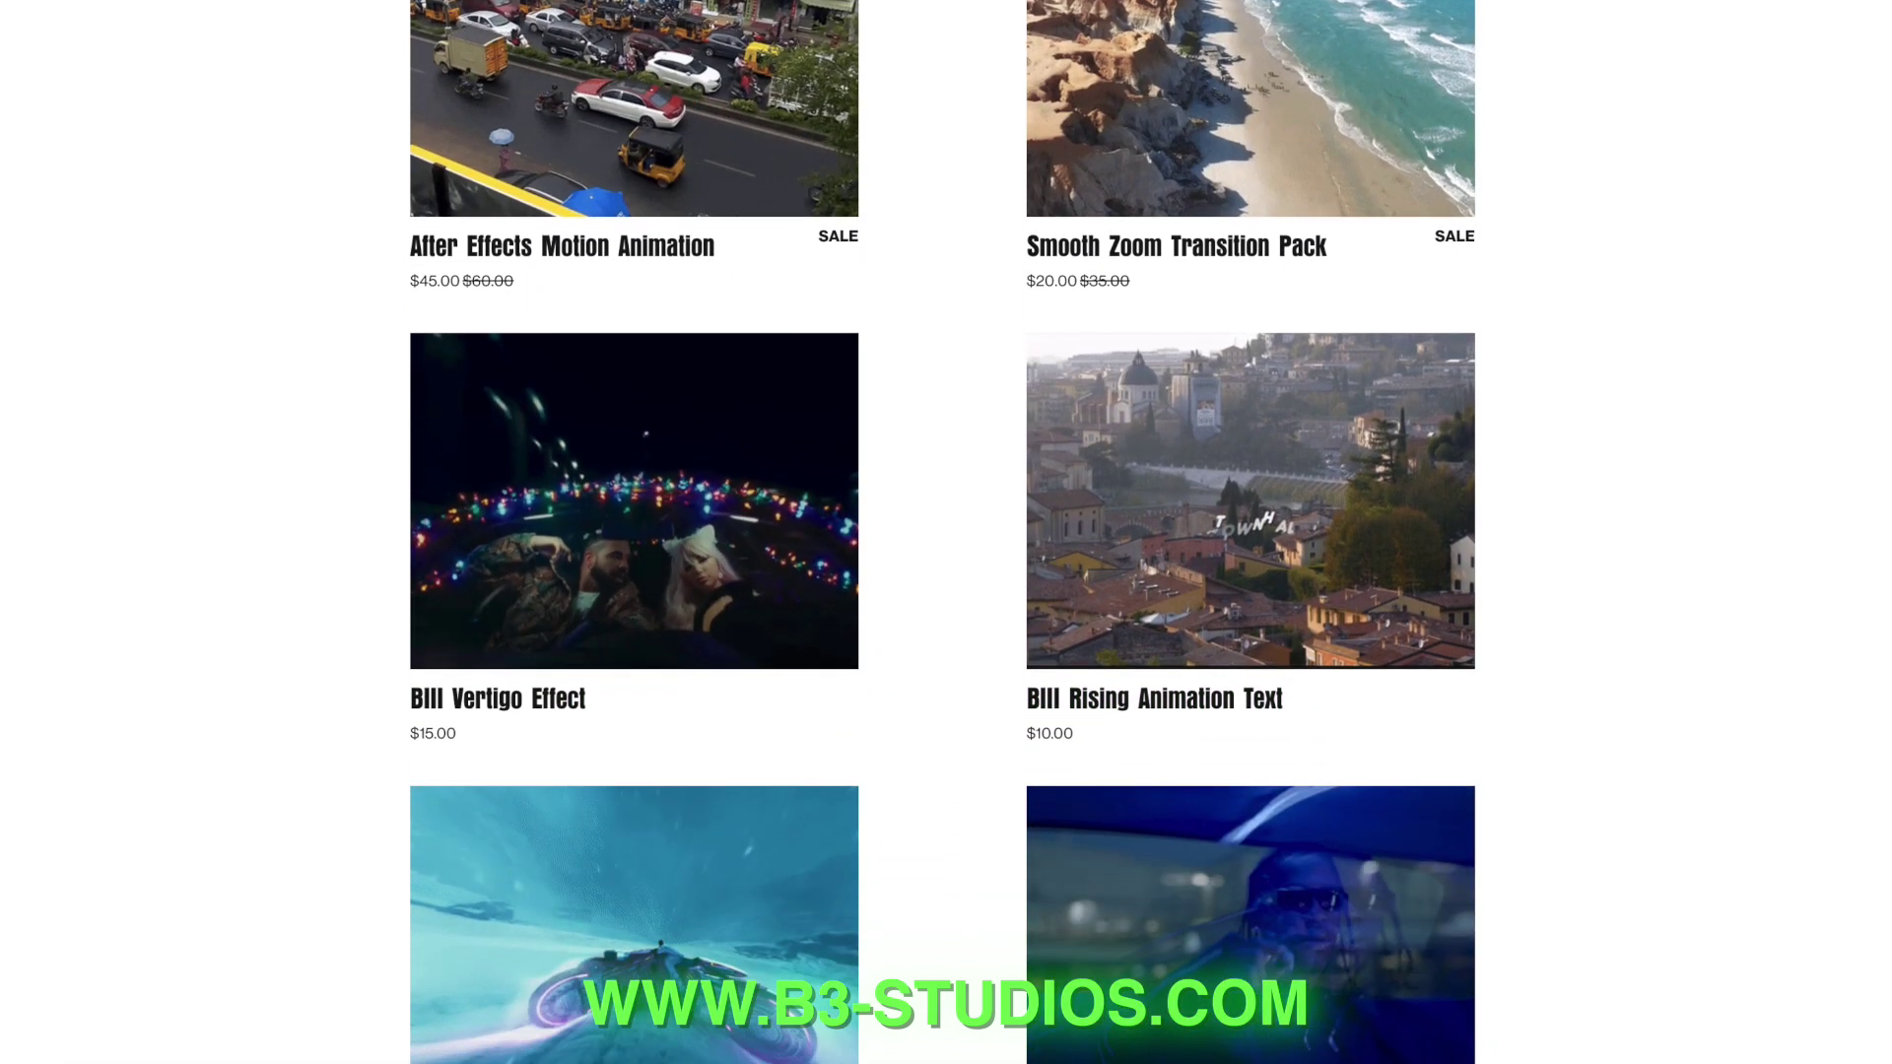
{"action": "scroll", "coordinate": [942, 532], "scroll_direction": "down", "scroll_amount": 6}
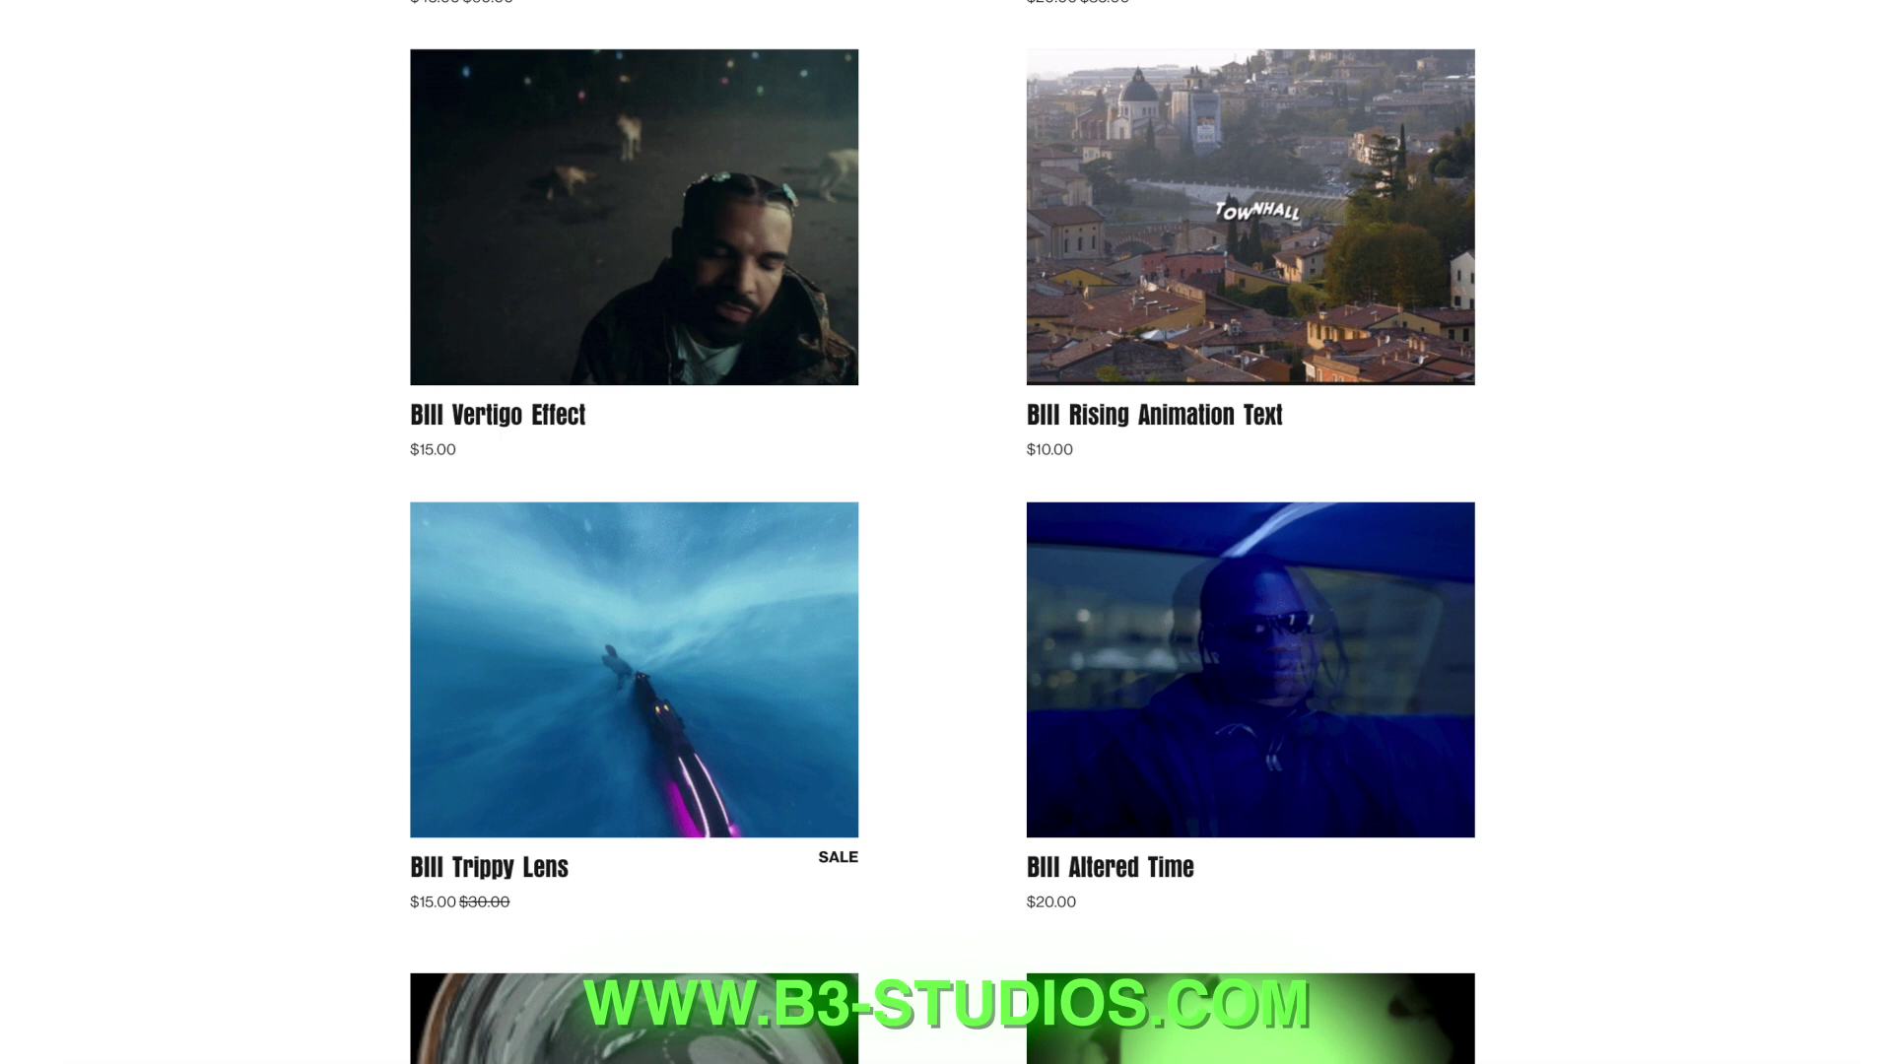
{"action": "scroll", "coordinate": [942, 532], "scroll_direction": "down", "scroll_amount": 7}
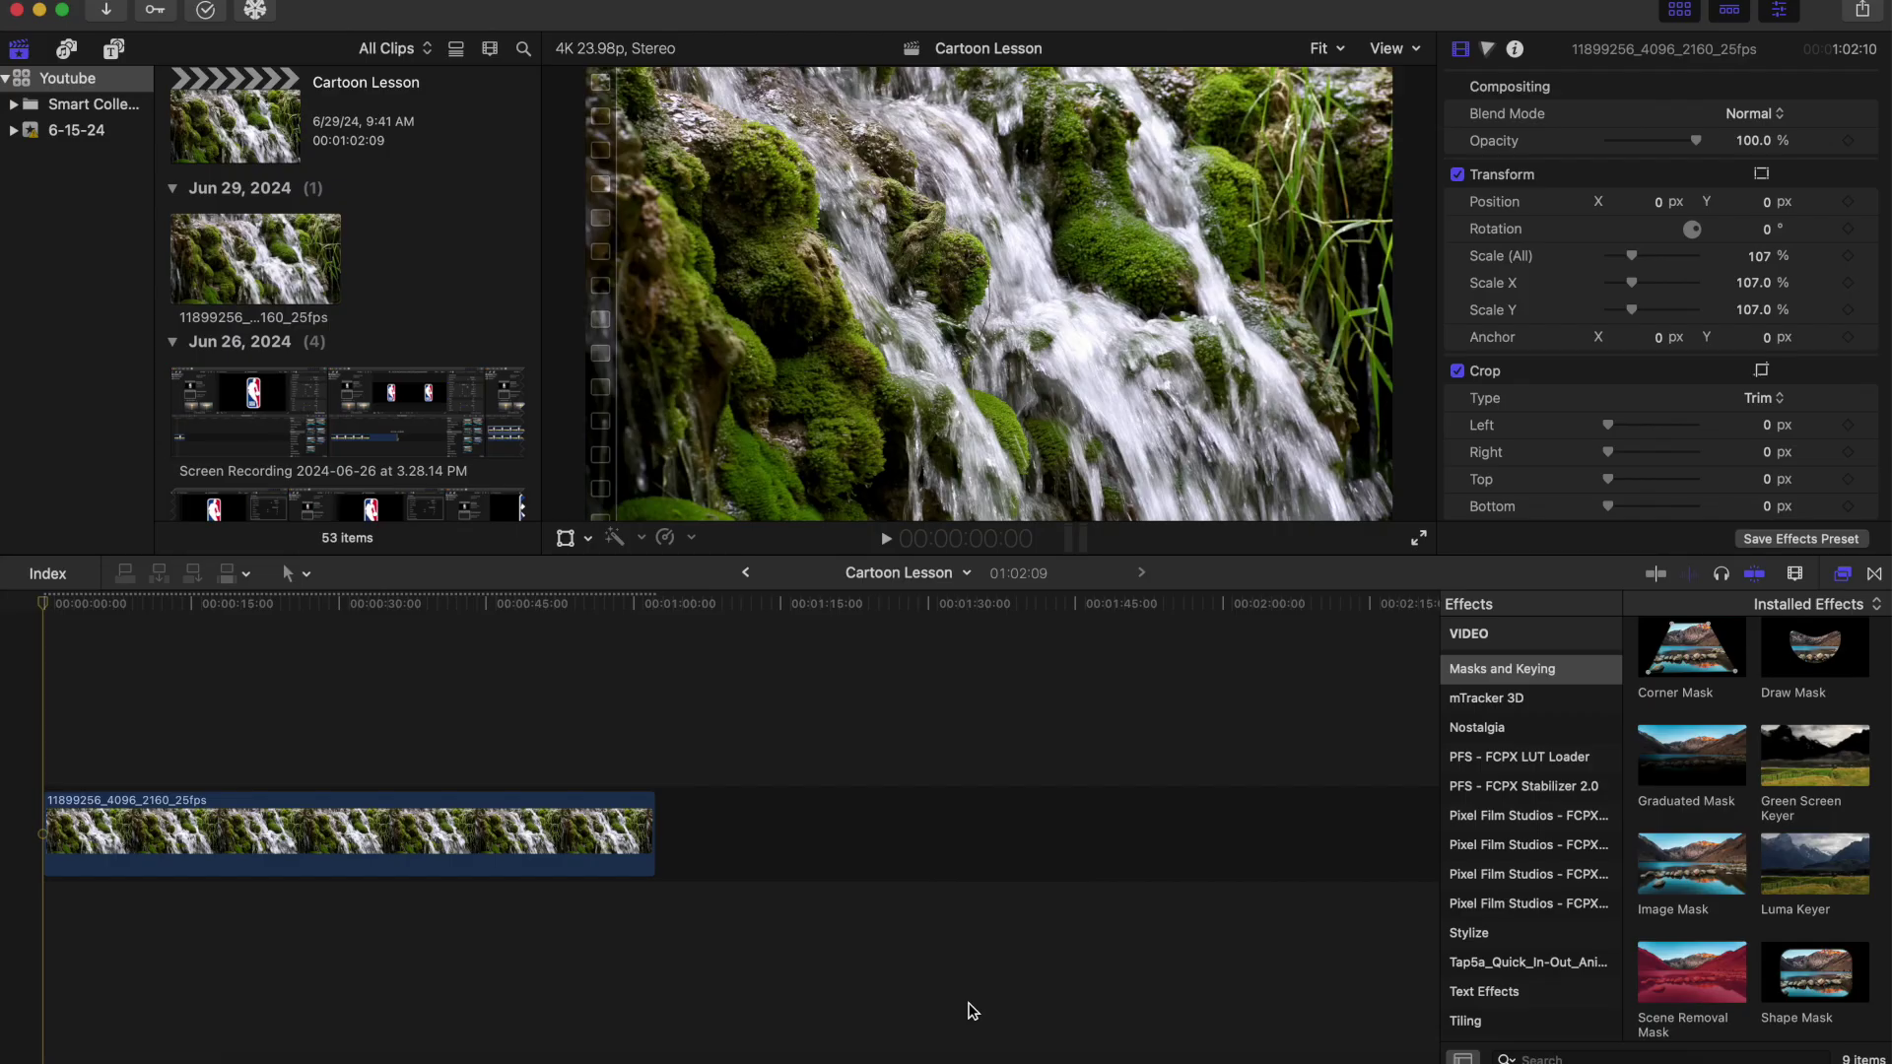
Preview the waterfall clip, then duplicate it onto a connected lane directly above, aligned at the start.
{"action": "key", "text": "space"}
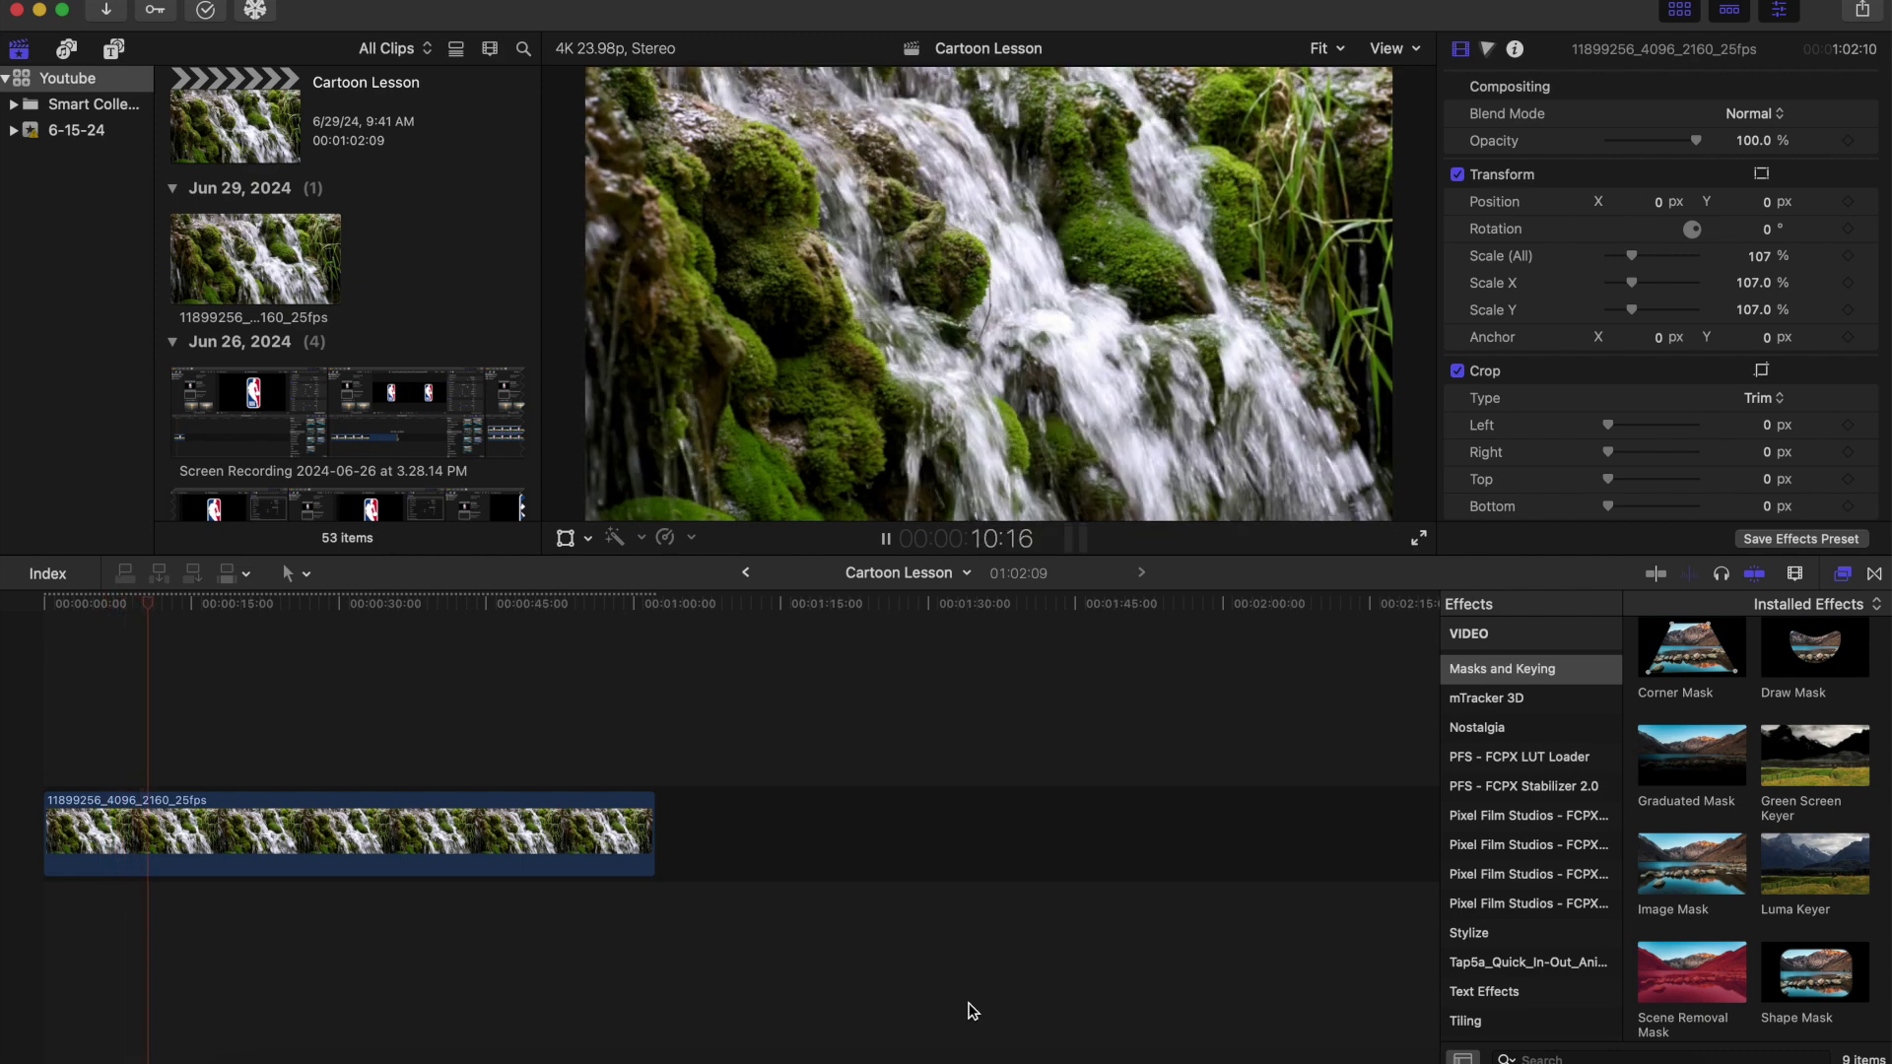
{"action": "key", "text": "space"}
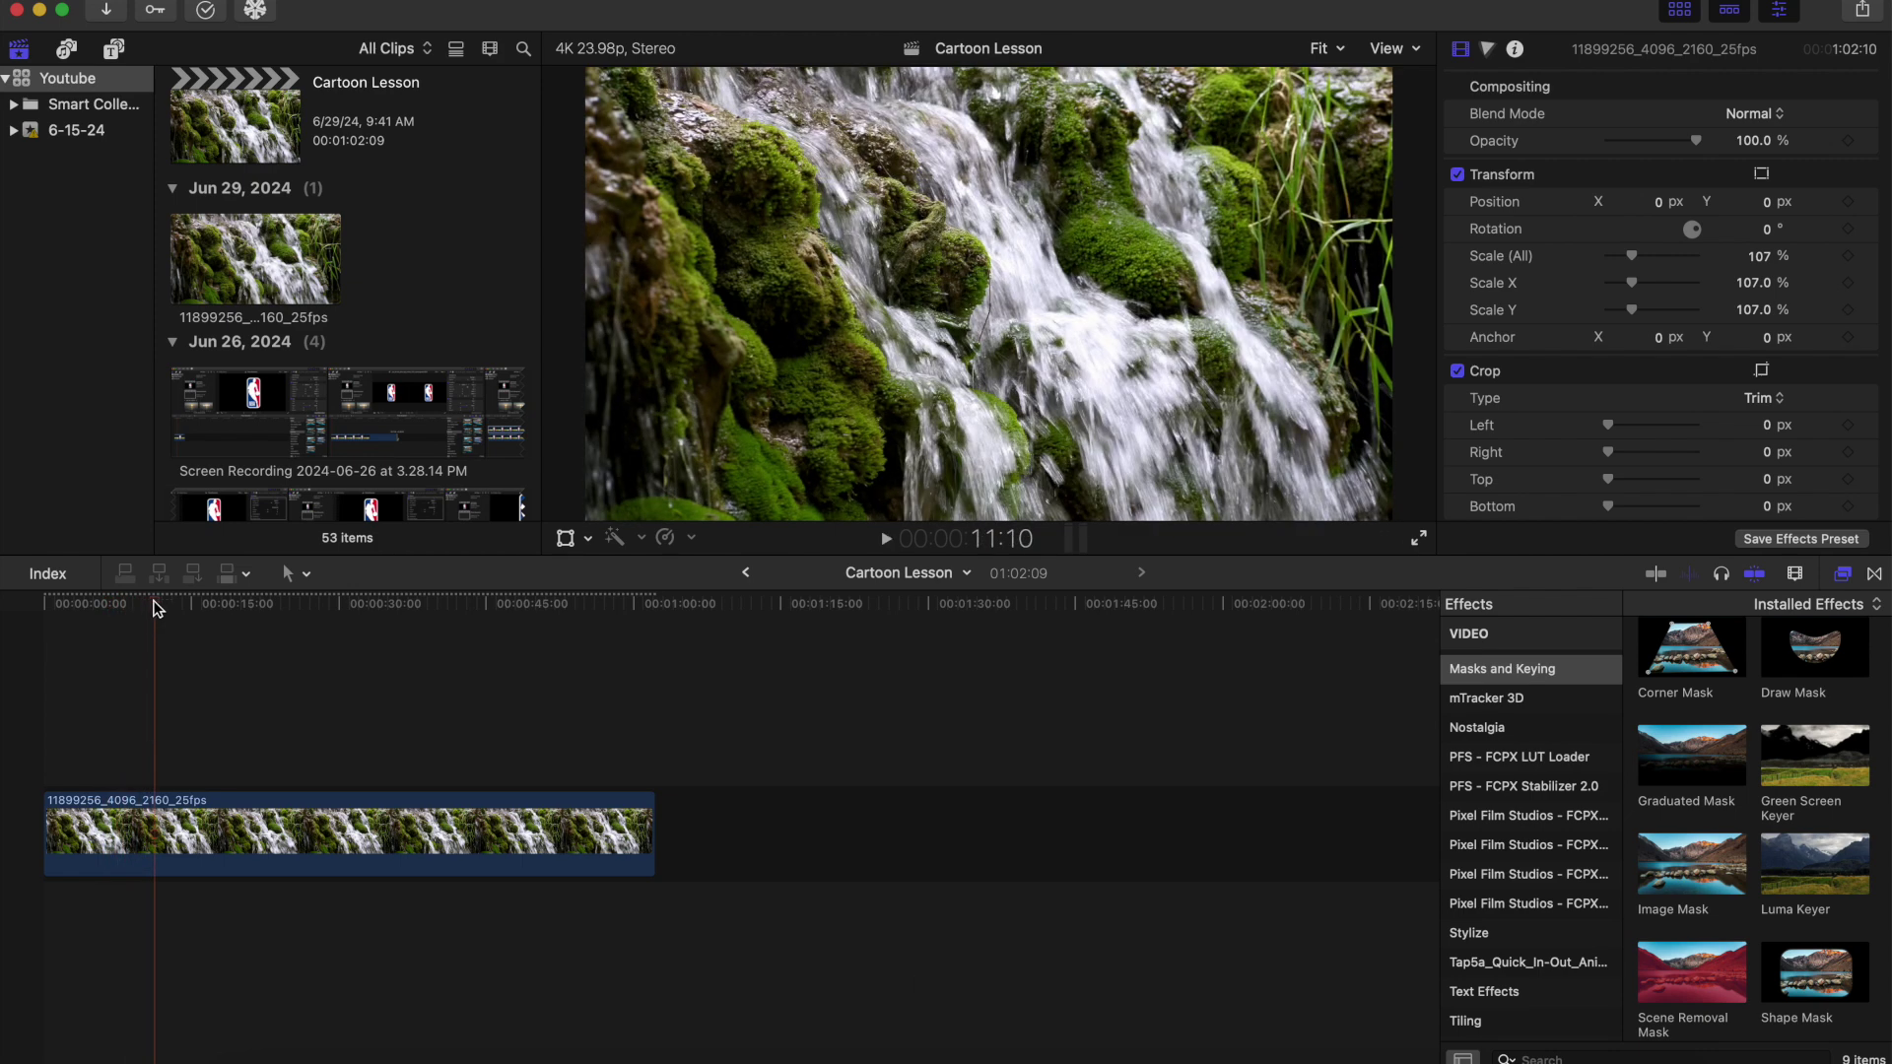
{"action": "left_click", "coordinate": [38, 603]}
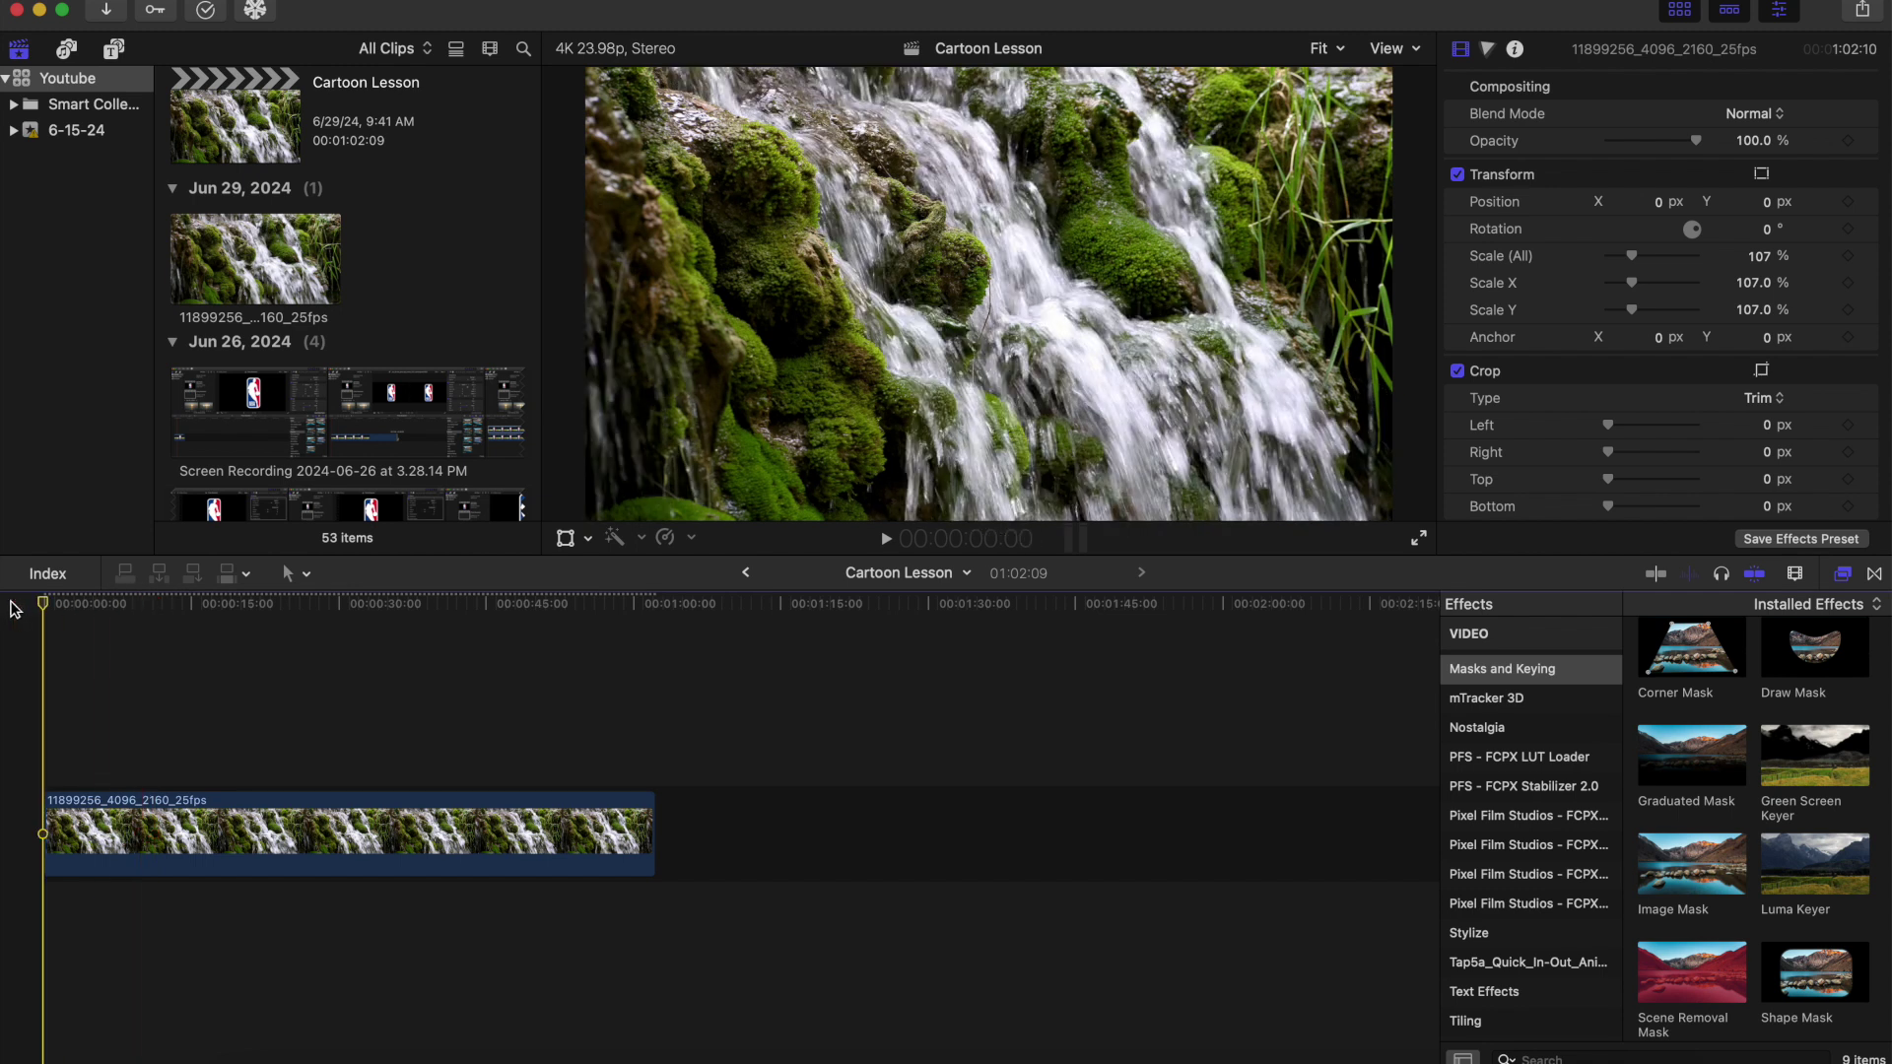
{"action": "left_click", "coordinate": [244, 823]}
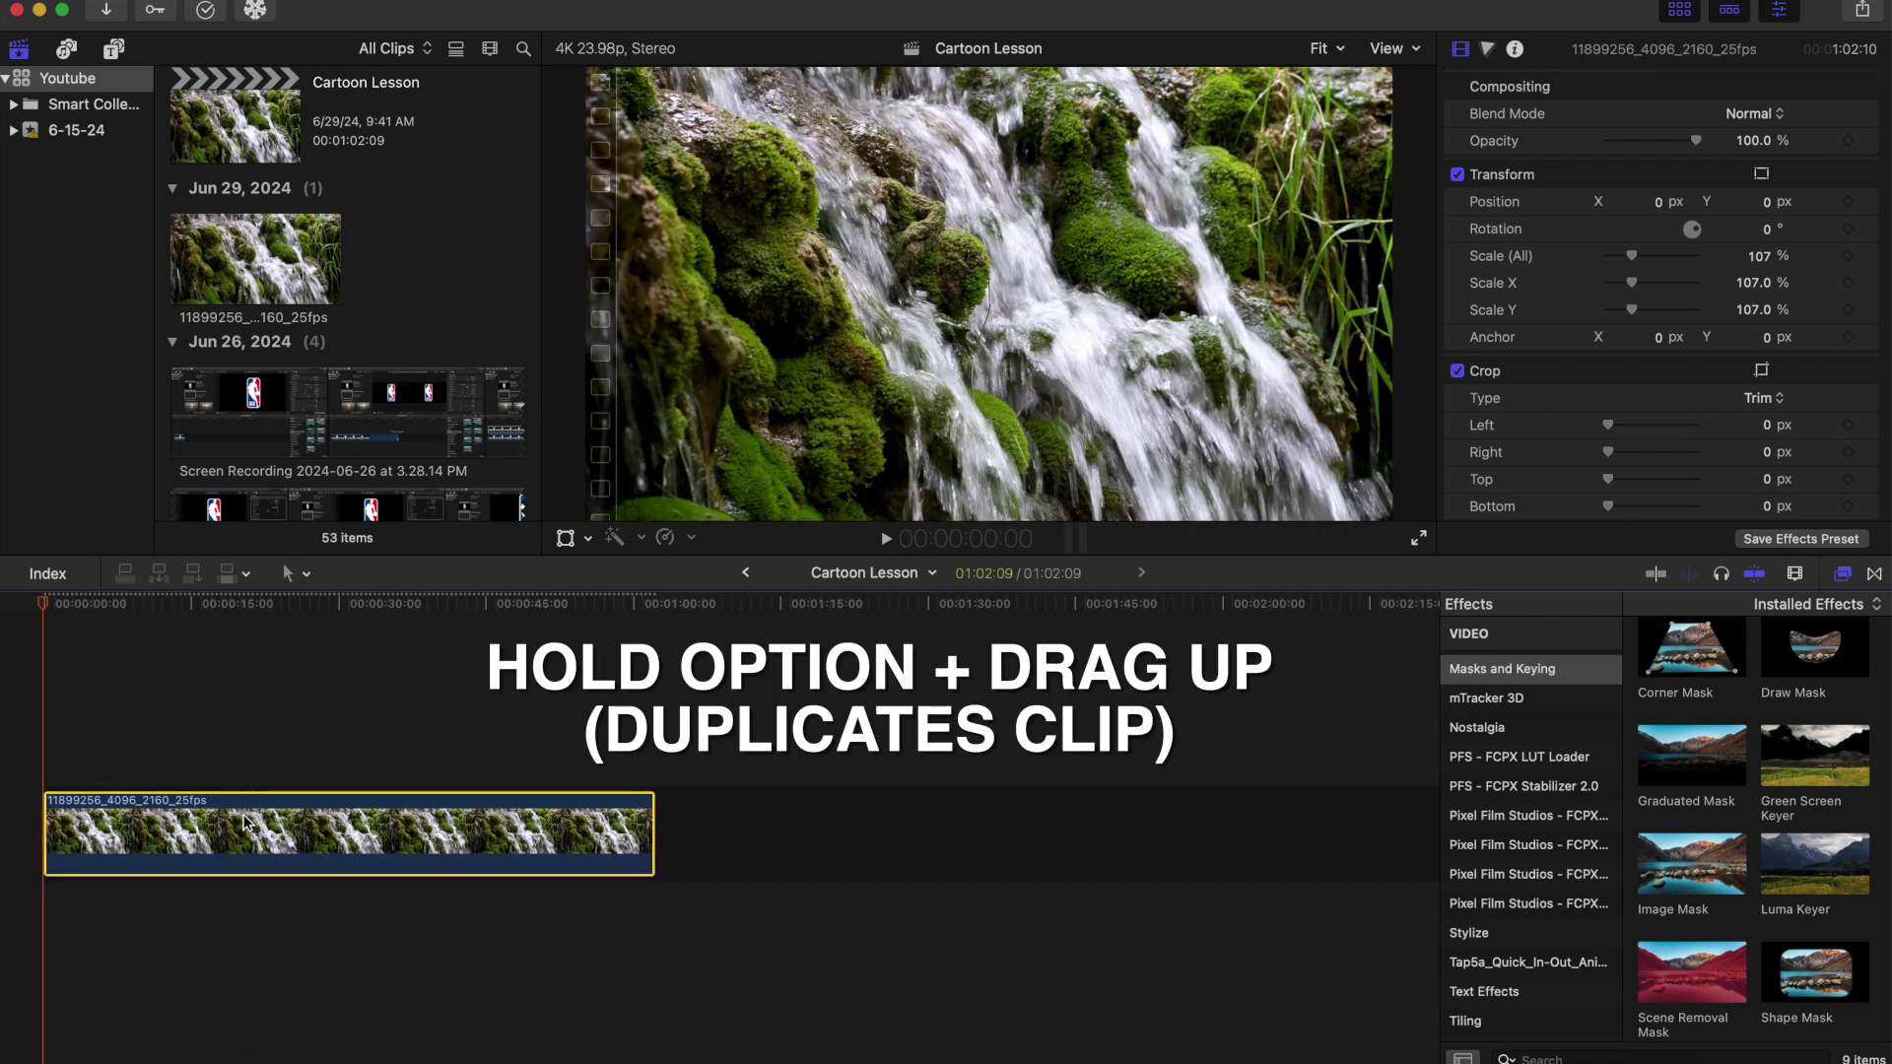
{"action": "left_click_drag", "start_coordinate": [244, 823], "coordinate": [240, 707]}
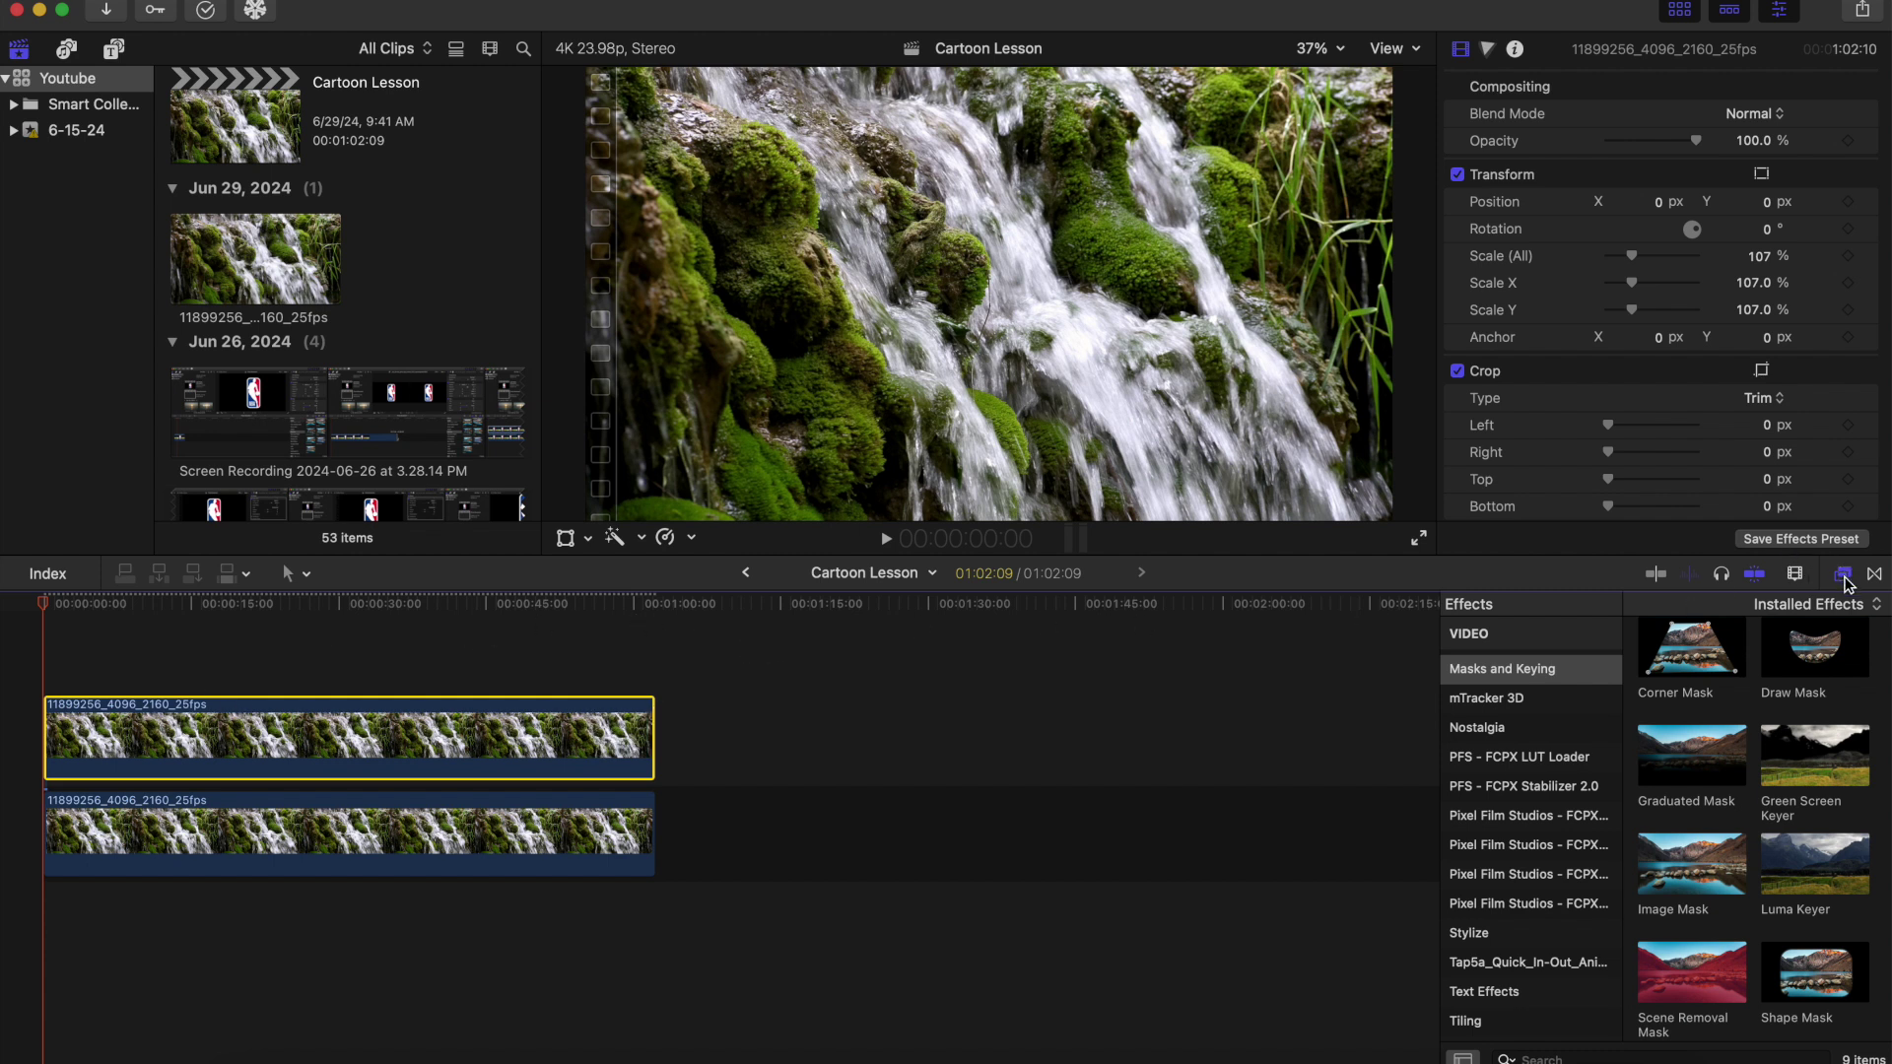
Apply Draw Mask to the upper waterfall clip, remove a stray point, and zoom the viewer to 25%.
{"action": "scroll", "coordinate": [1518, 728], "scroll_direction": "up", "scroll_amount": 3}
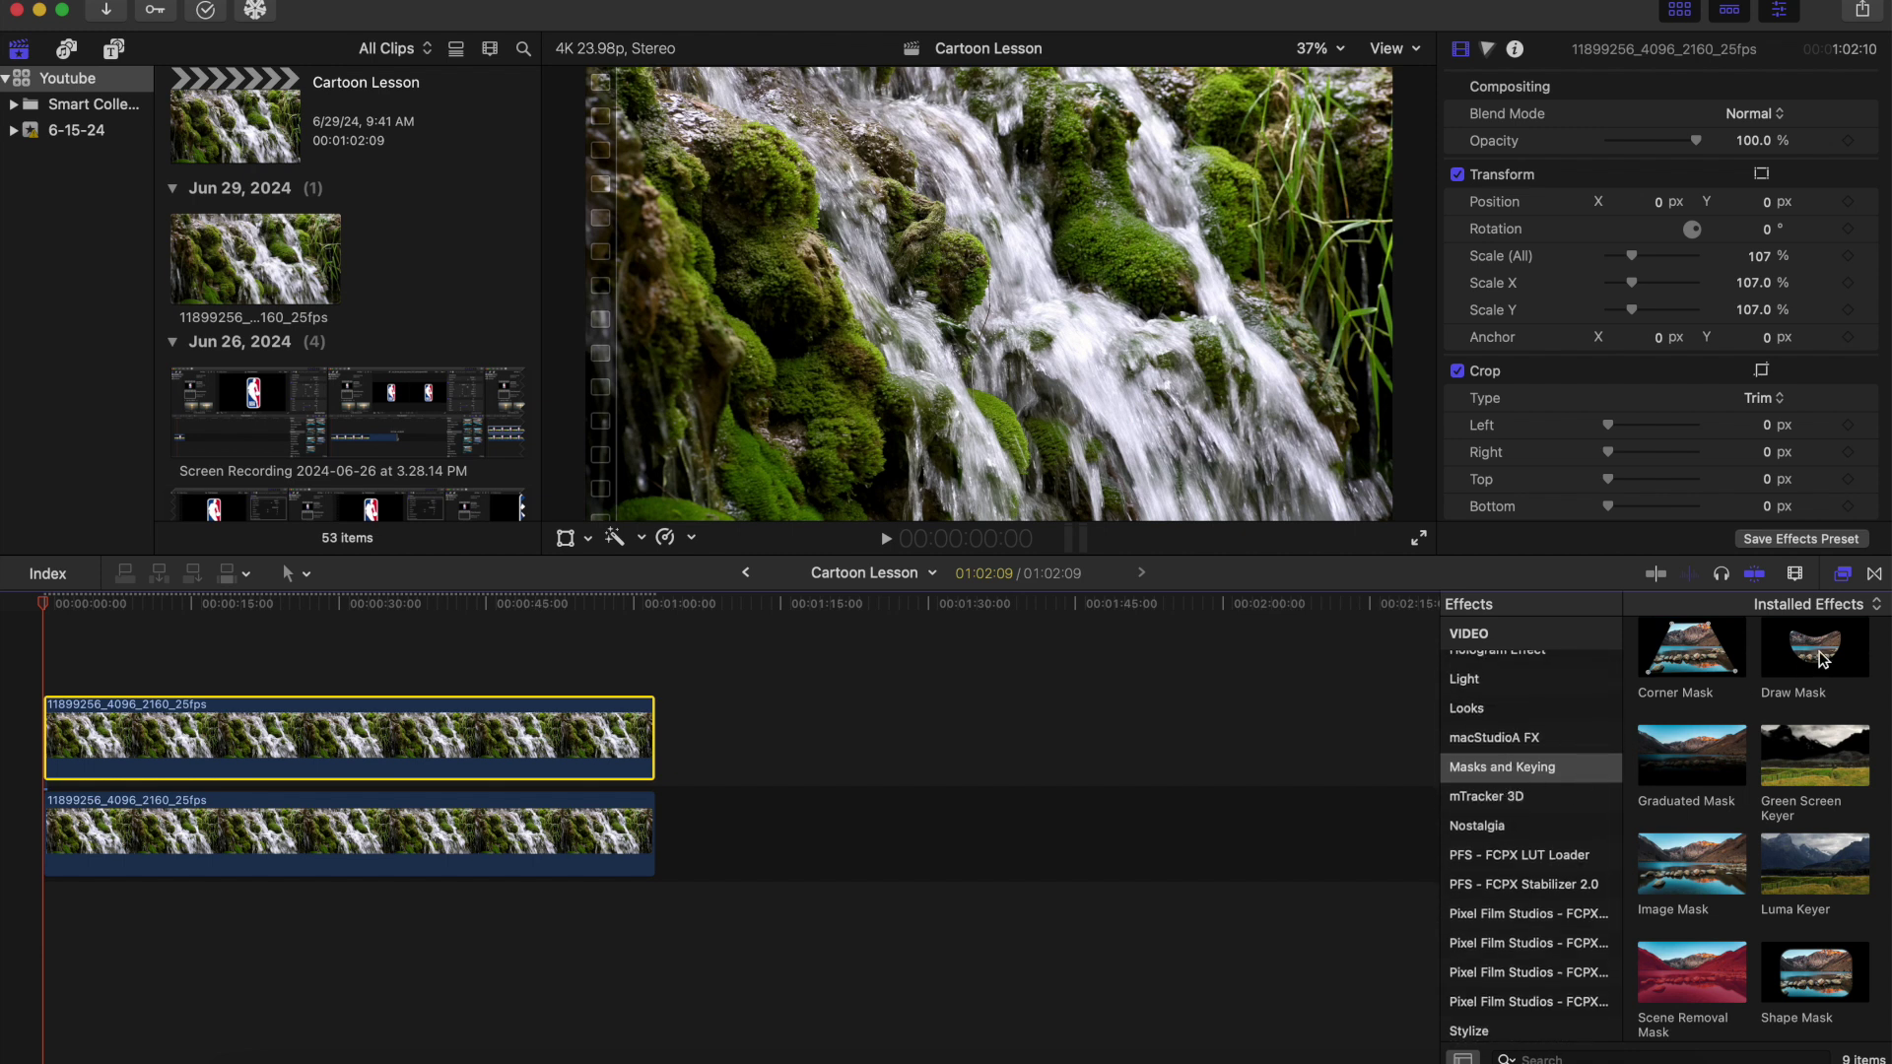
{"action": "mouse_move", "coordinate": [1823, 659]}
{"action": "left_mouse_down"}
{"action": "mouse_move", "coordinate": [1390, 714]}
{"action": "mouse_move", "coordinate": [358, 756]}
{"action": "left_mouse_up"}
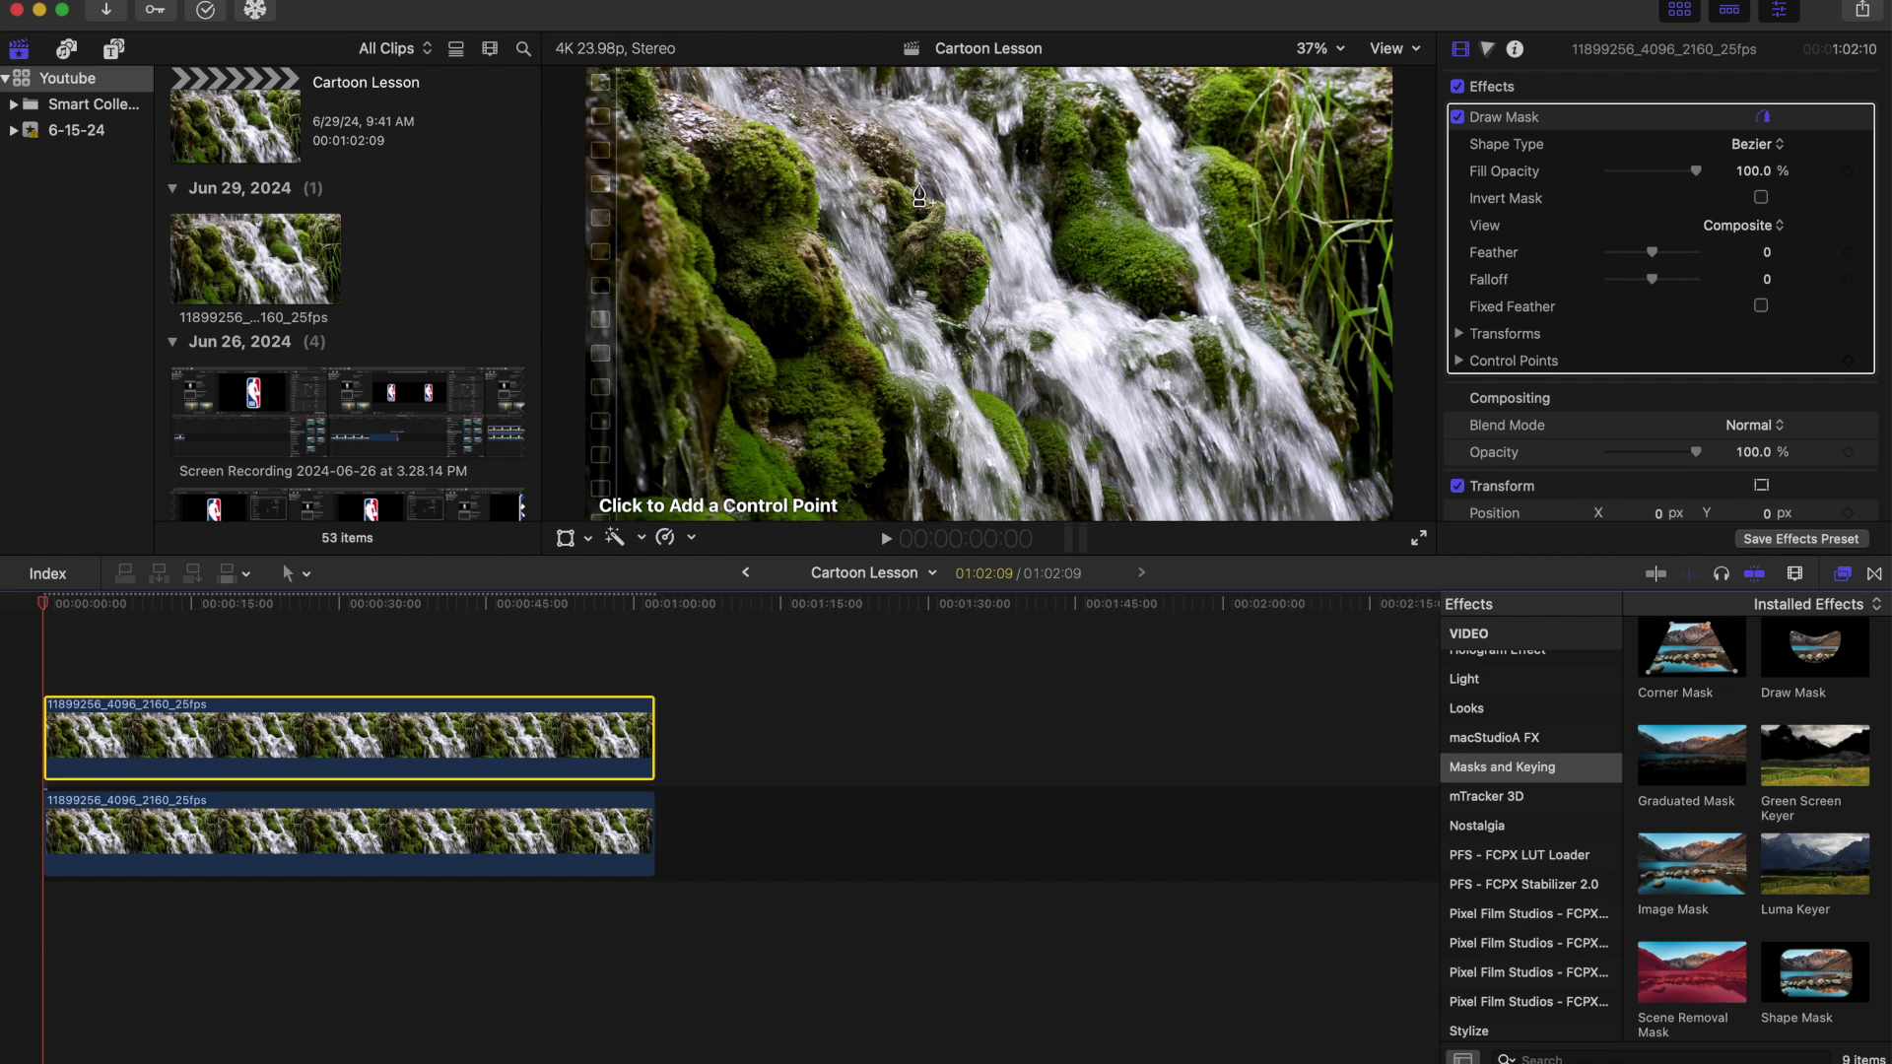
{"action": "left_click", "coordinate": [977, 358]}
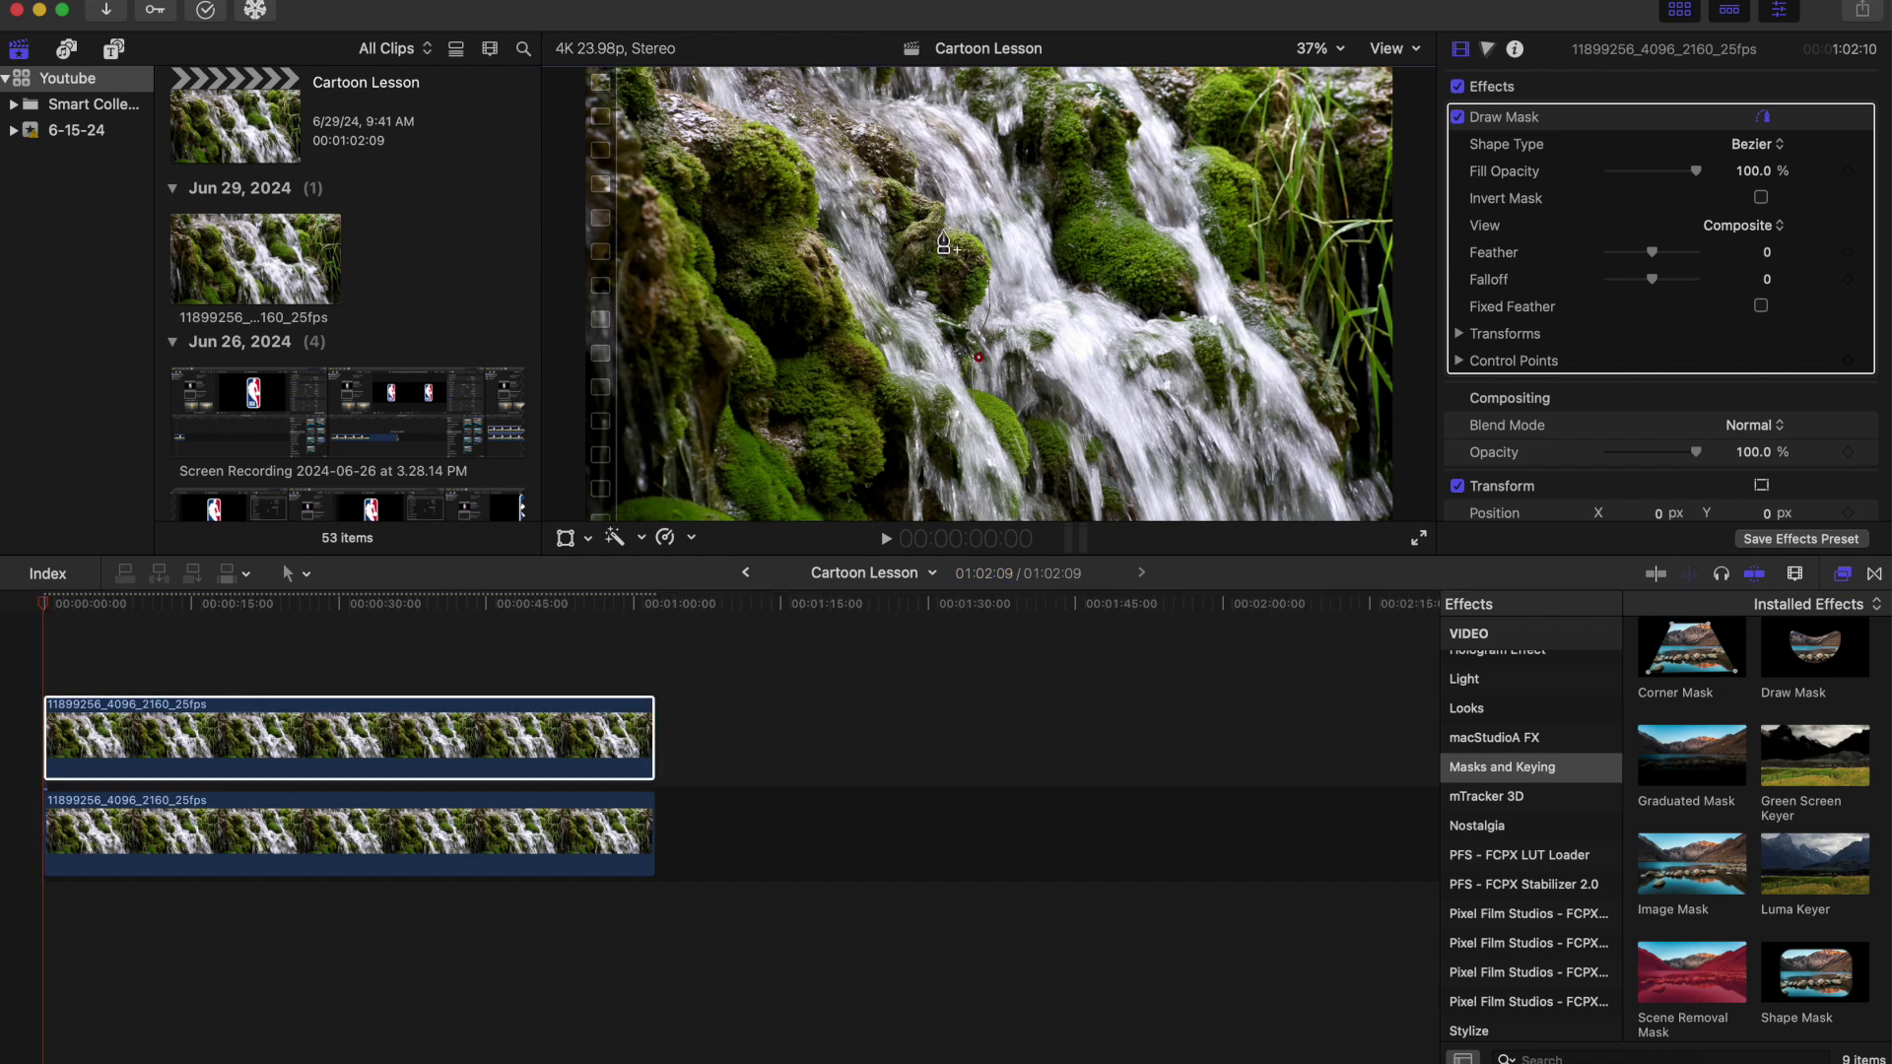
{"action": "key", "text": "Delete"}
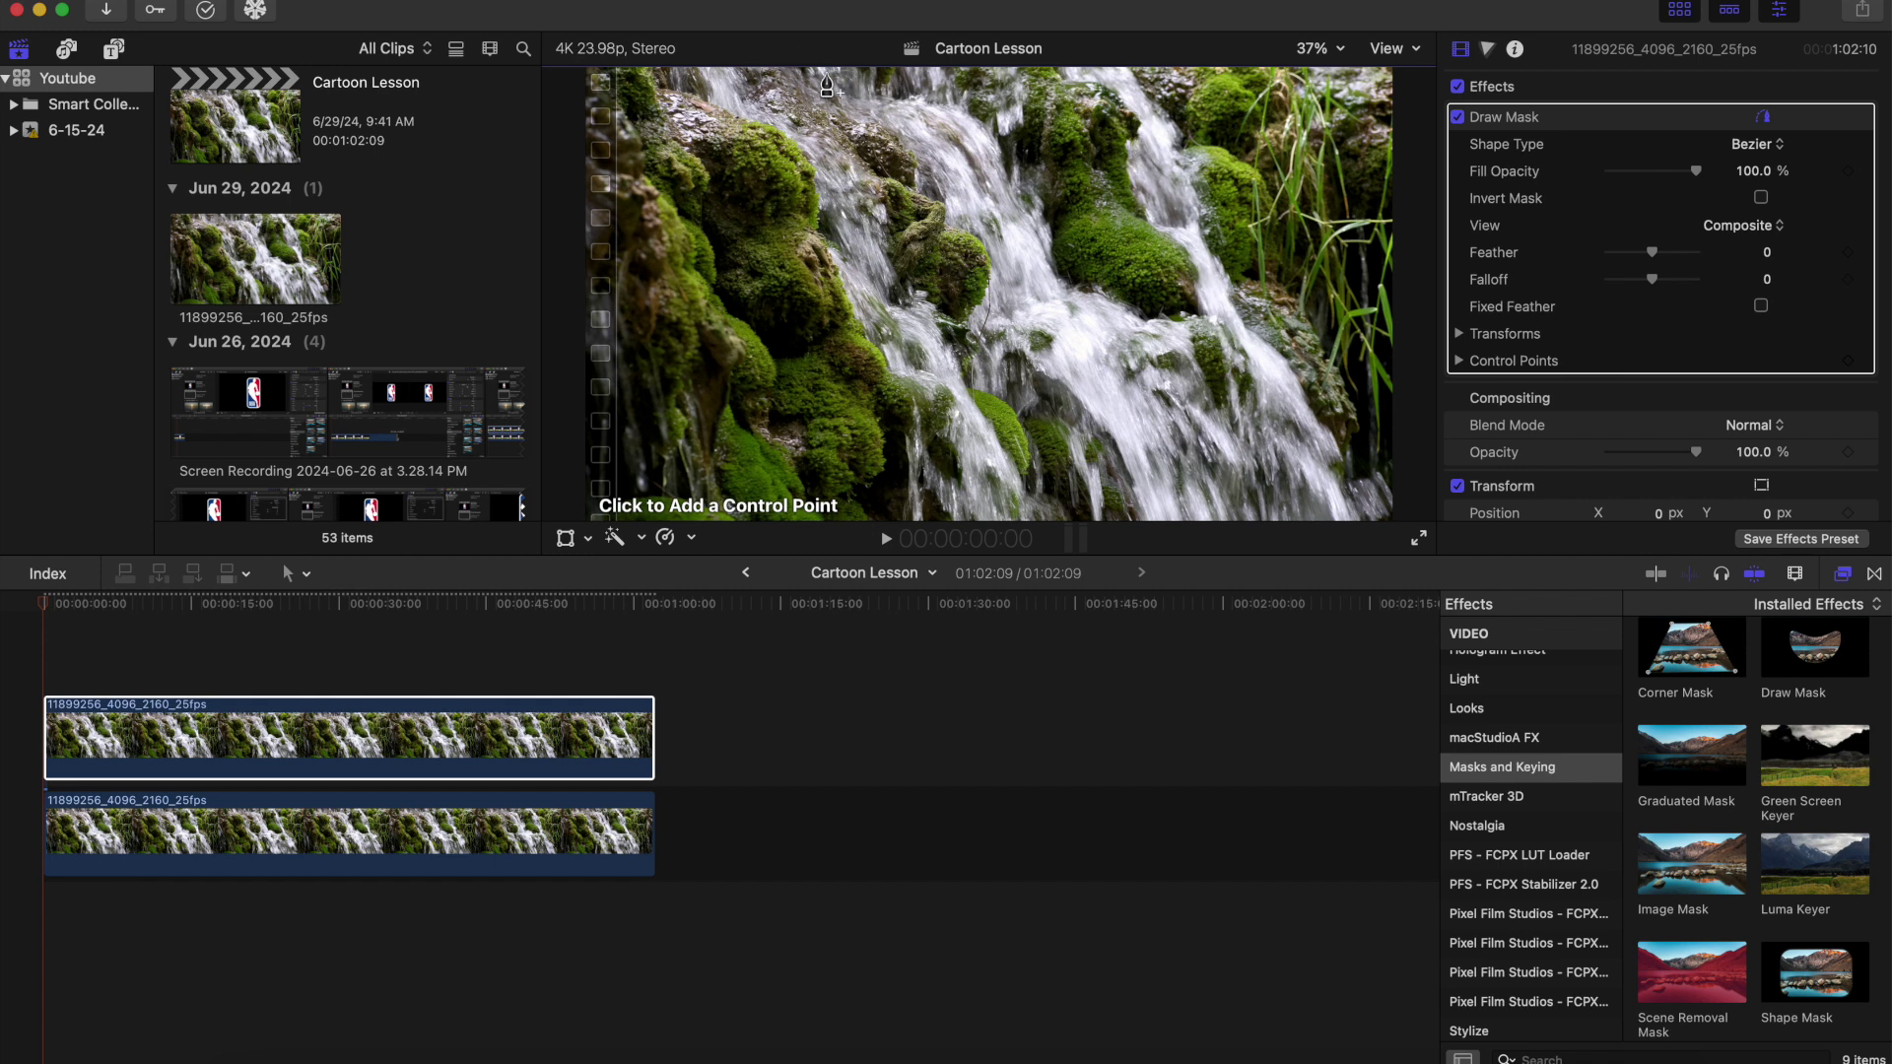
{"action": "left_click", "coordinate": [1338, 49]}
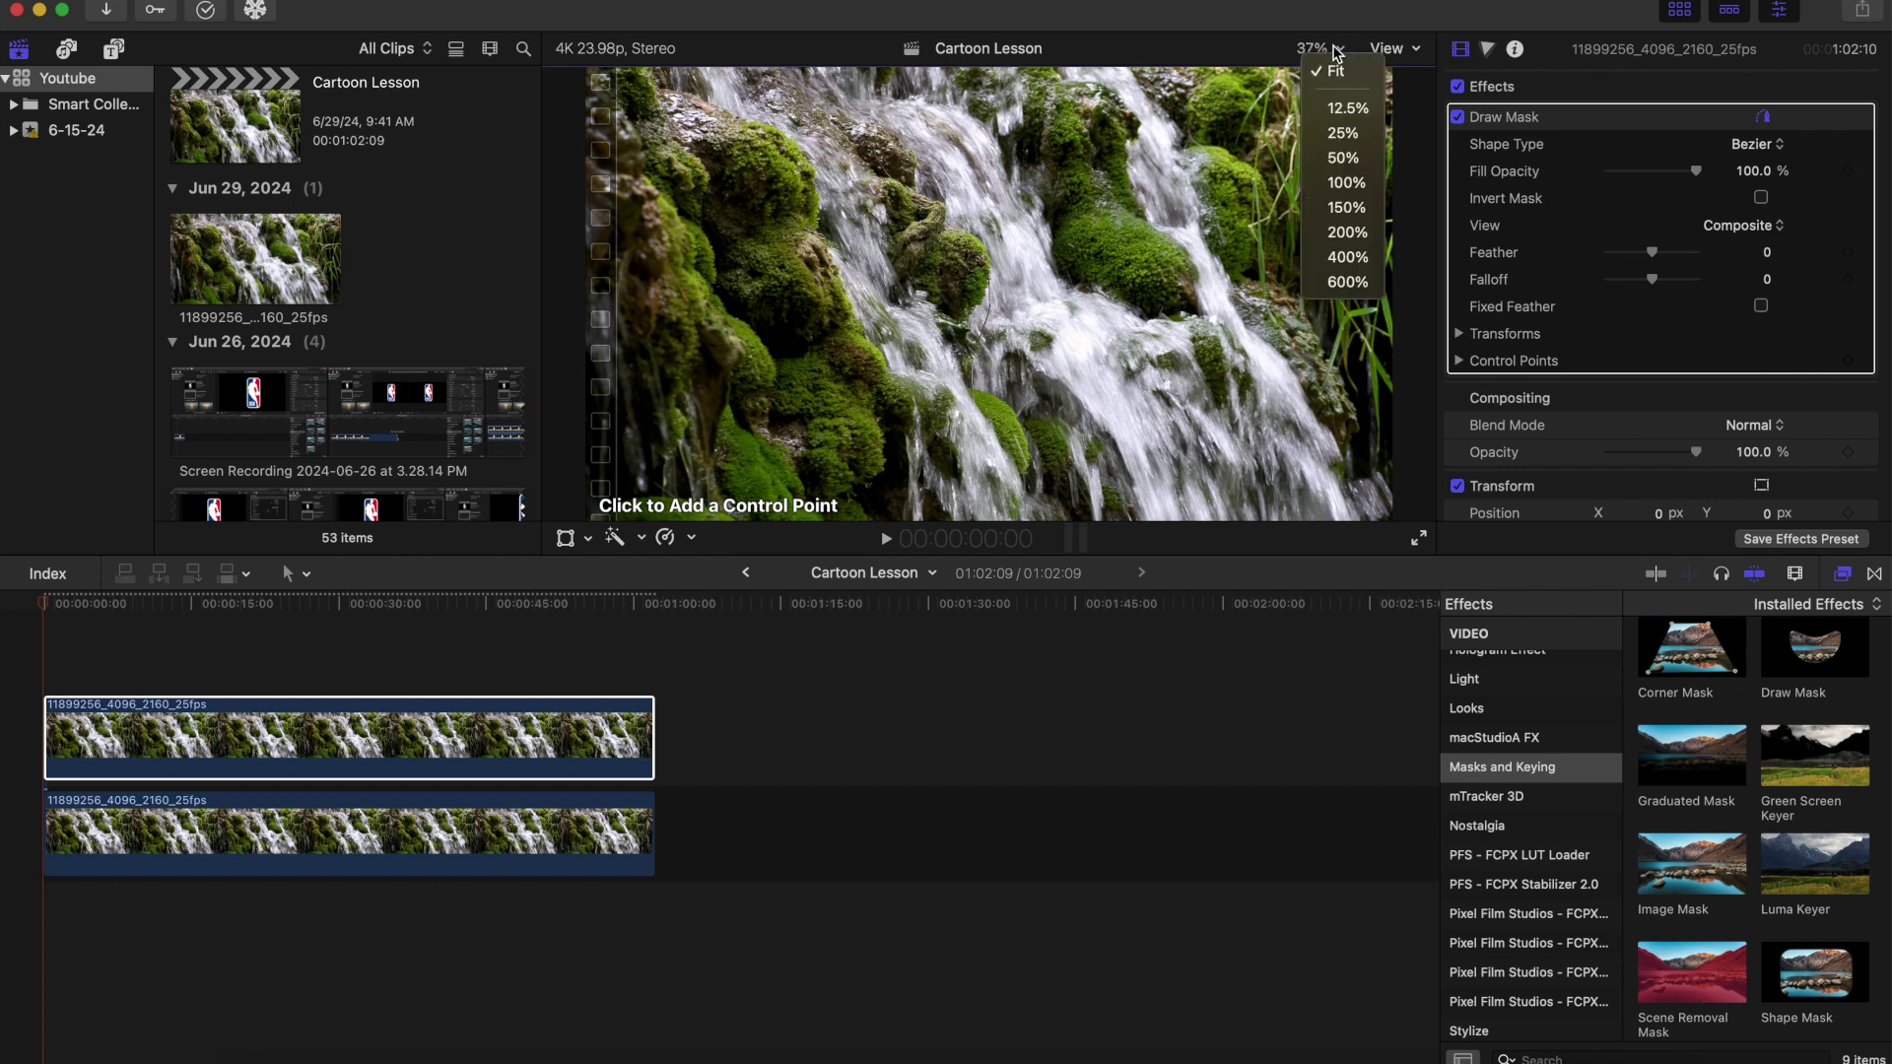
{"action": "left_click", "coordinate": [1342, 133]}
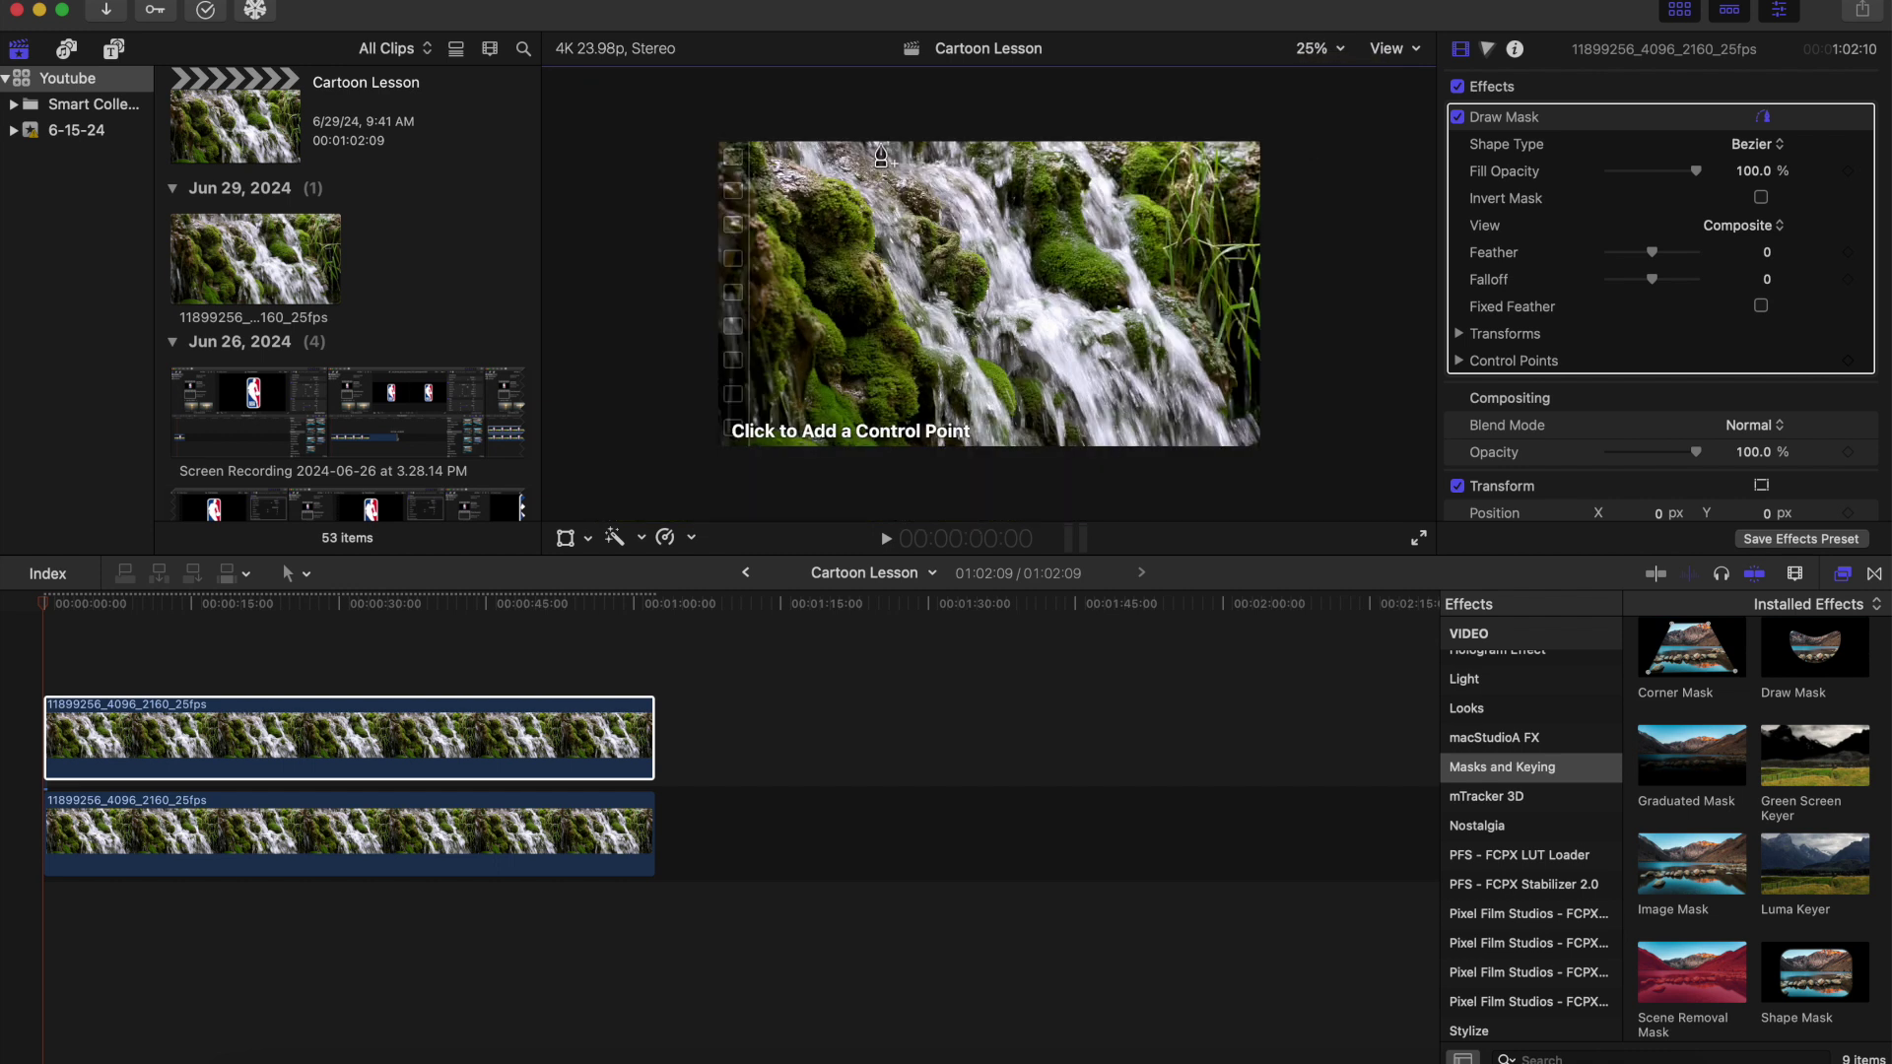
Trace a closed Bezier mask down the waterfall's left edge and around beyond the frame, then fit the viewer.
{"action": "mouse_move", "coordinate": [875, 144]}
{"action": "left_mouse_down"}
{"action": "mouse_move", "coordinate": [976, 264]}
{"action": "mouse_move", "coordinate": [984, 371]}
{"action": "mouse_move", "coordinate": [1035, 443]}
{"action": "mouse_move", "coordinate": [1064, 396]}
{"action": "left_mouse_up"}
{"action": "left_click", "coordinate": [1096, 444]}
{"action": "left_click", "coordinate": [1096, 495]}
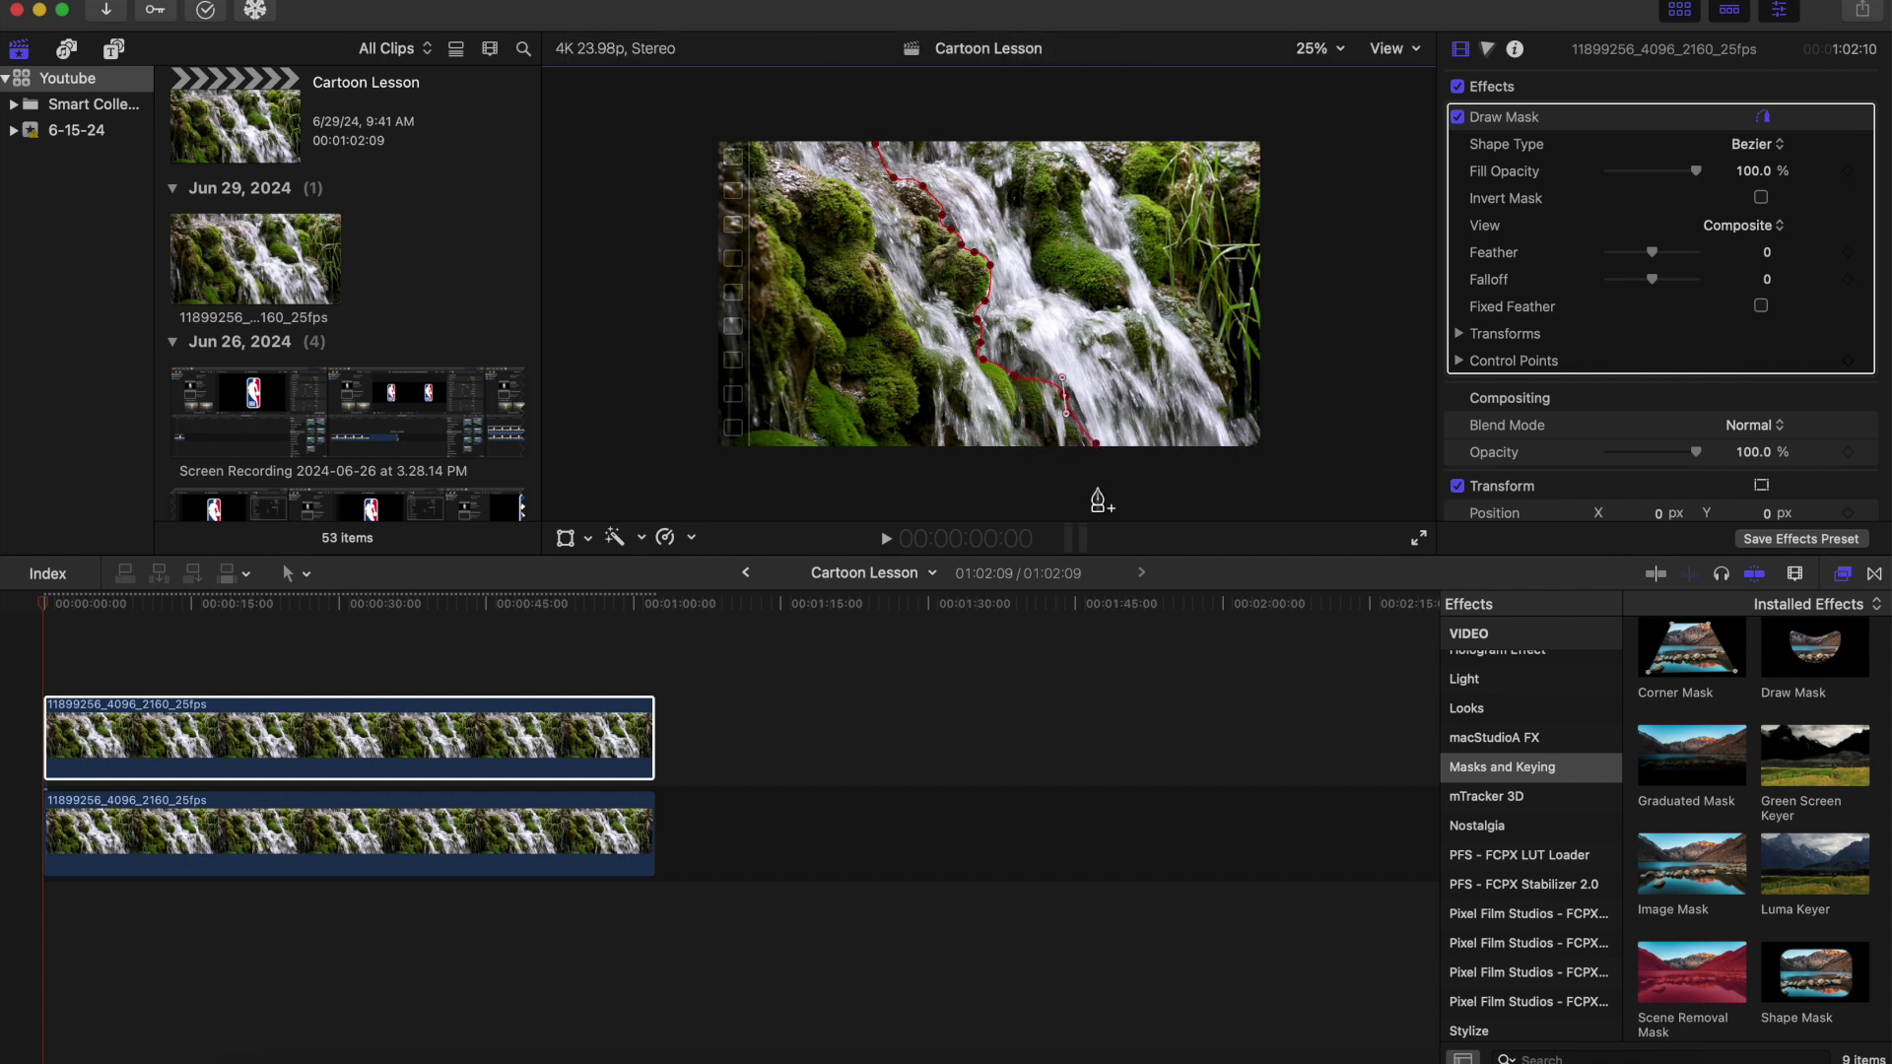
{"action": "left_click", "coordinate": [652, 477]}
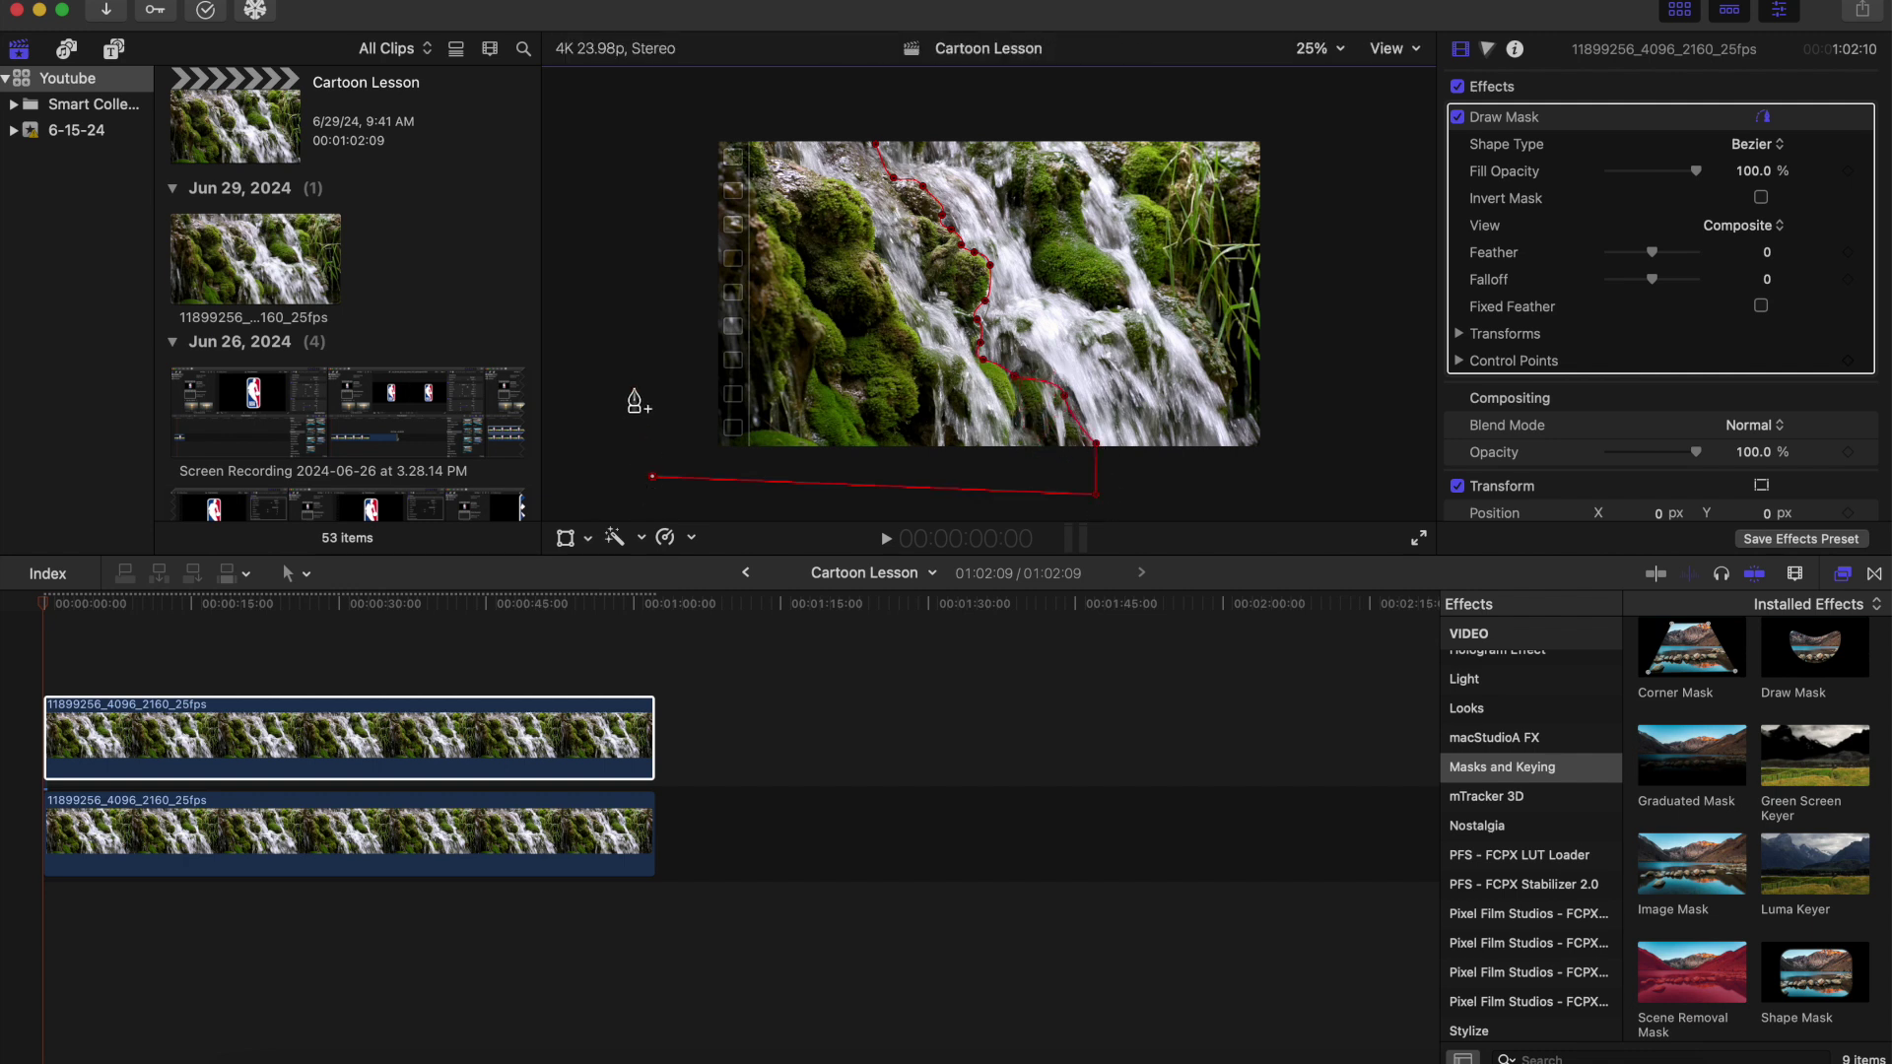
{"action": "left_click", "coordinate": [640, 121]}
{"action": "left_click", "coordinate": [873, 116]}
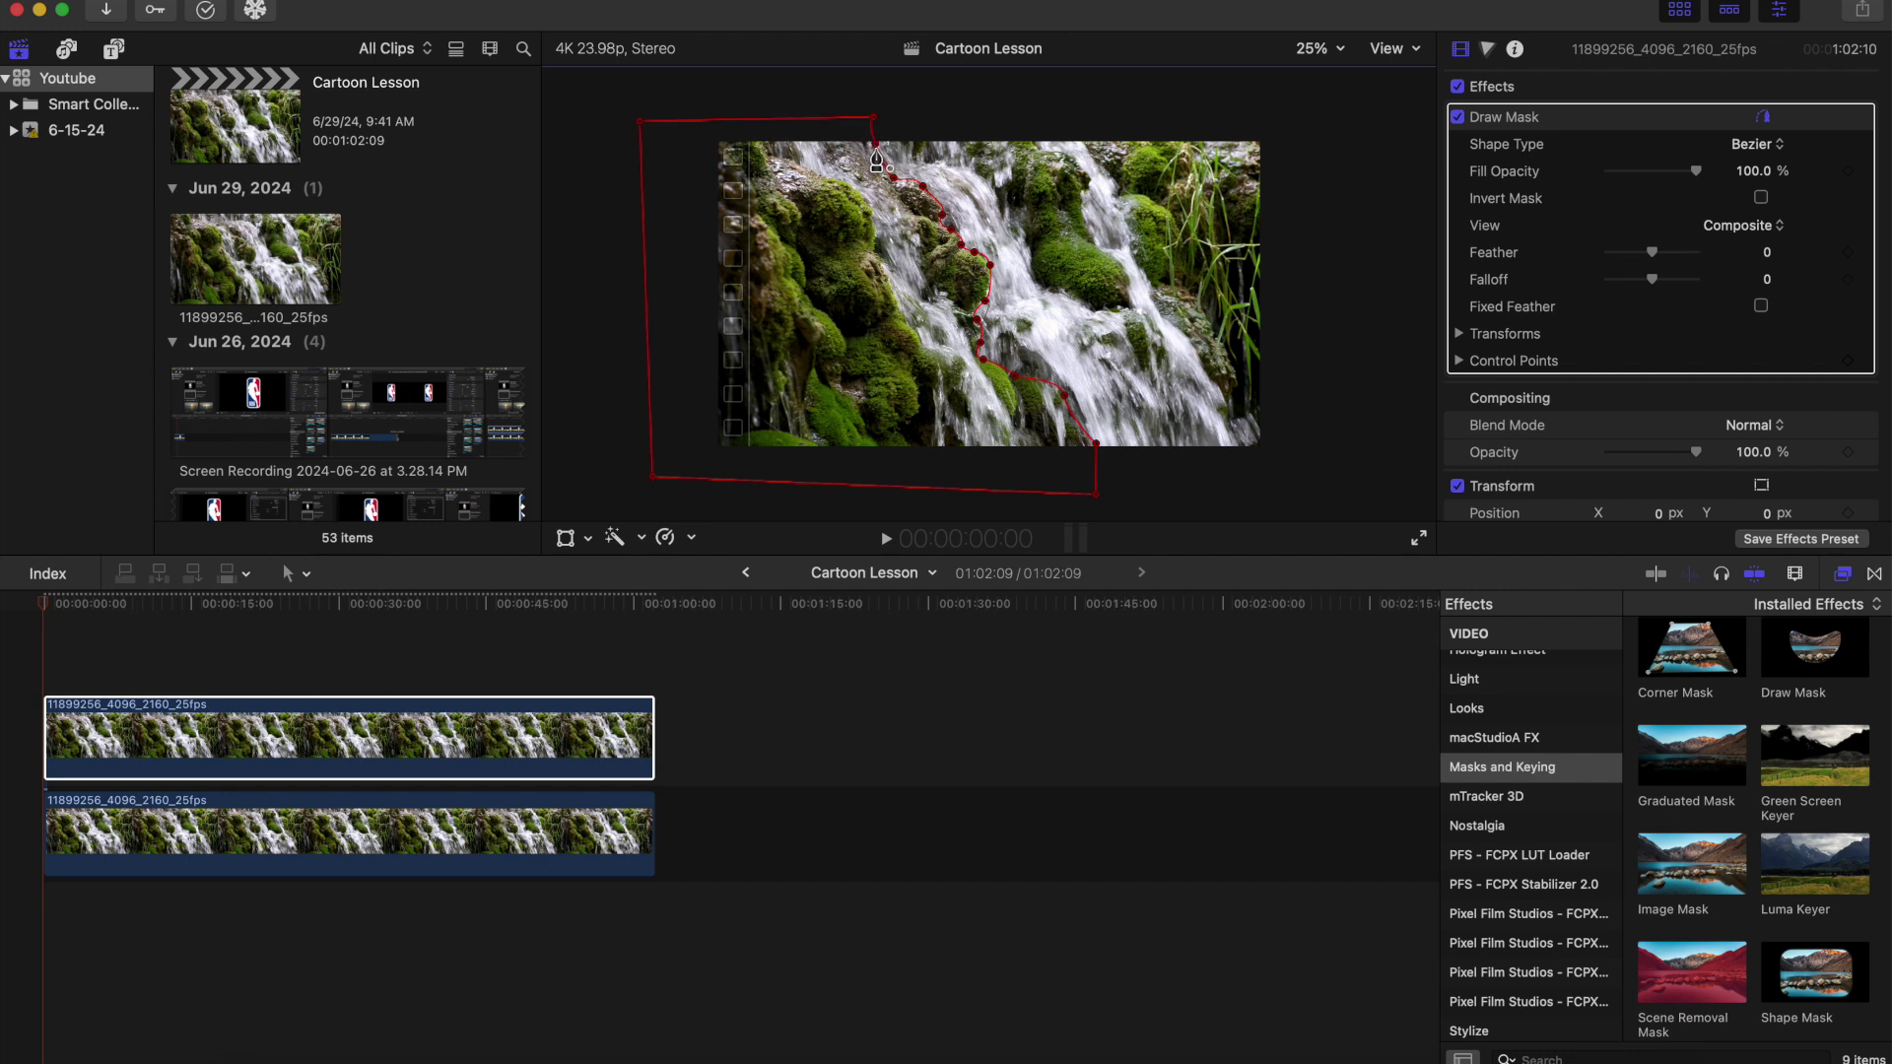
{"action": "left_click", "coordinate": [875, 146]}
{"action": "left_click", "coordinate": [1328, 51]}
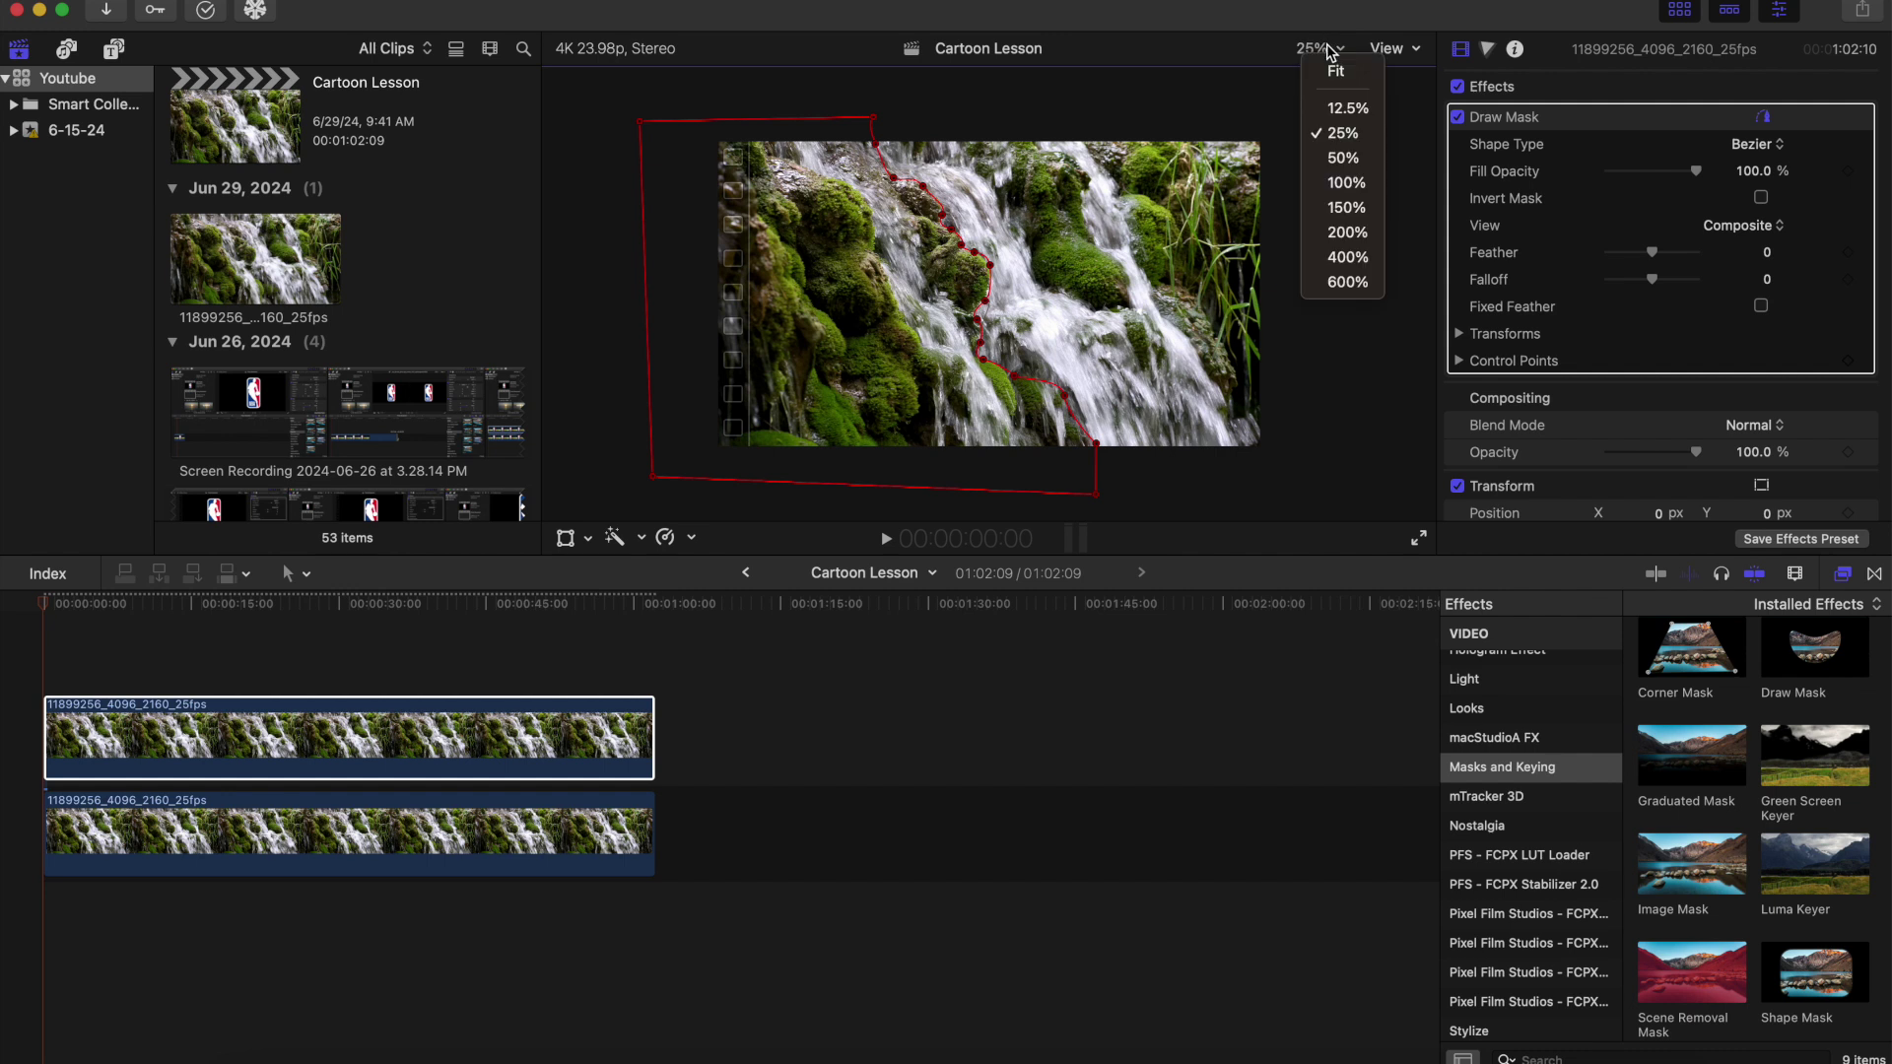
{"action": "left_click", "coordinate": [1325, 67]}
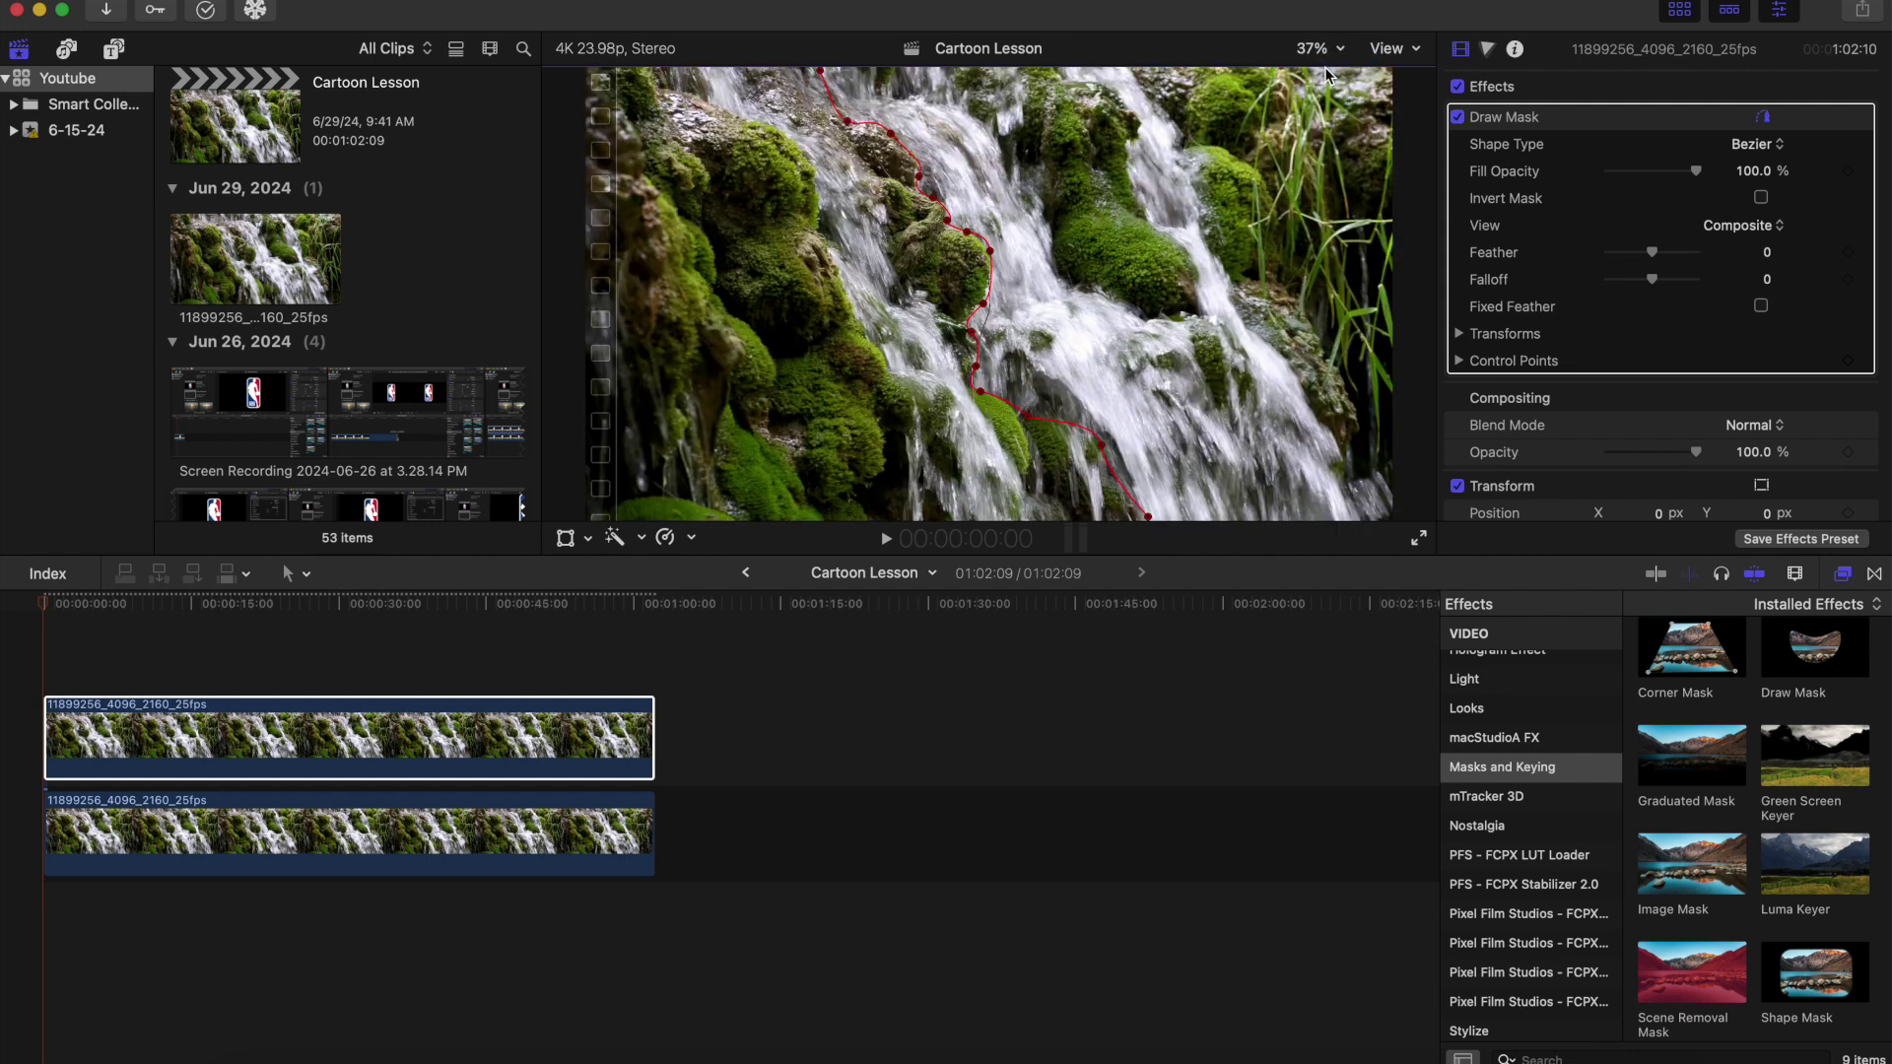
Place a third waterfall copy on the top lane, disable it, and reselect the masked middle clip.
{"action": "left_click", "coordinate": [326, 845]}
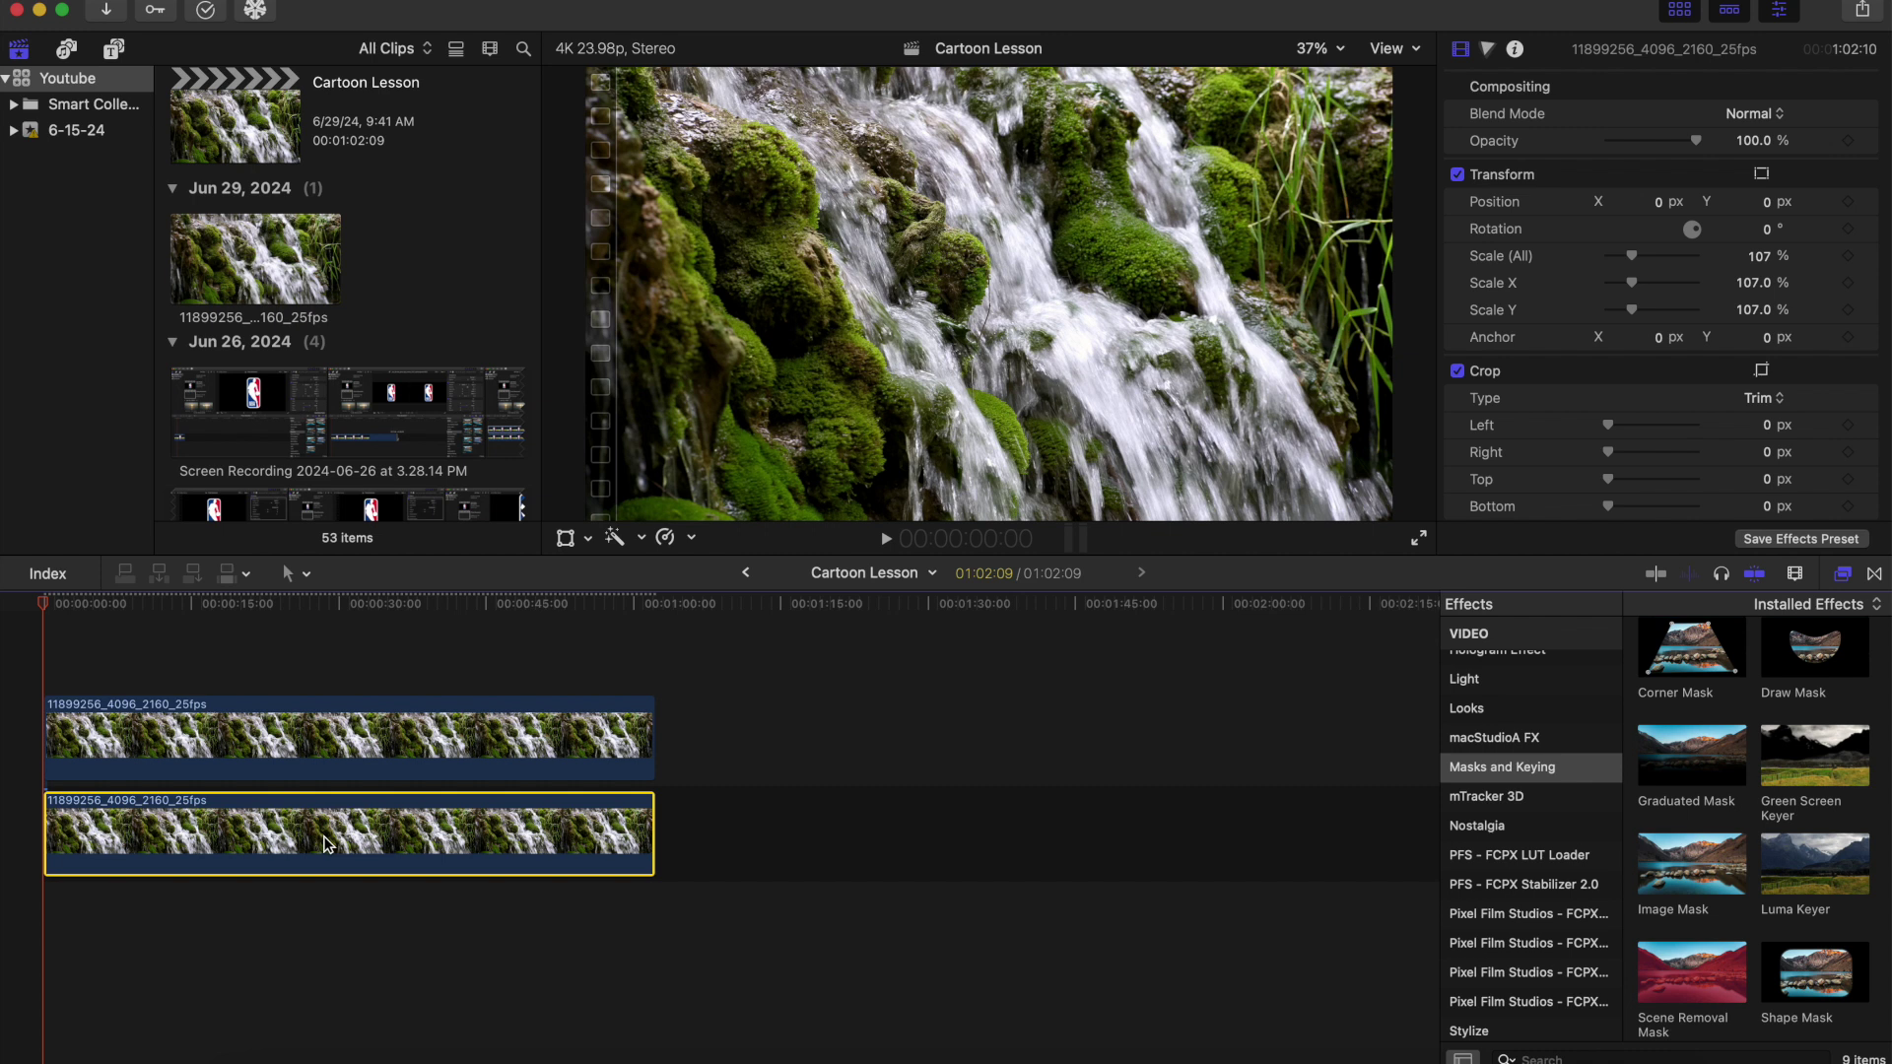
{"action": "left_click_drag", "start_coordinate": [327, 845], "coordinate": [314, 636]}
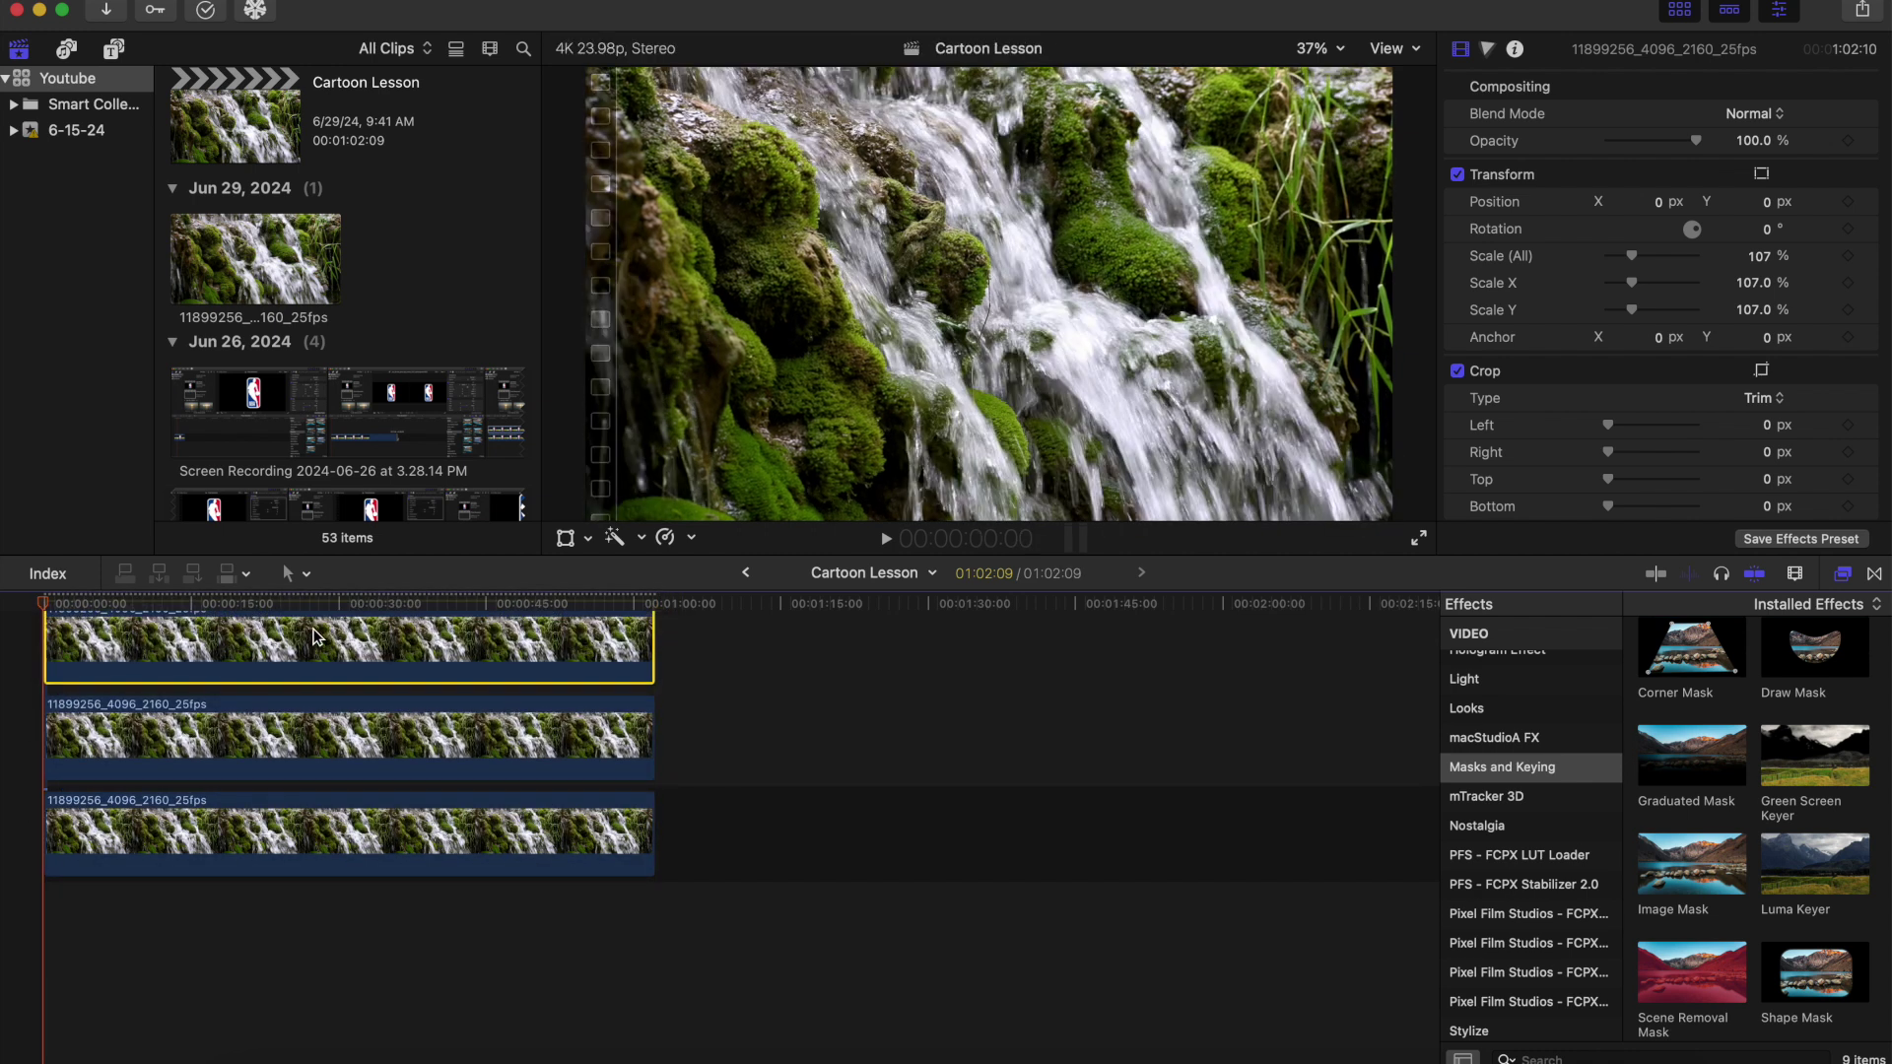
{"action": "left_click", "coordinate": [290, 756]}
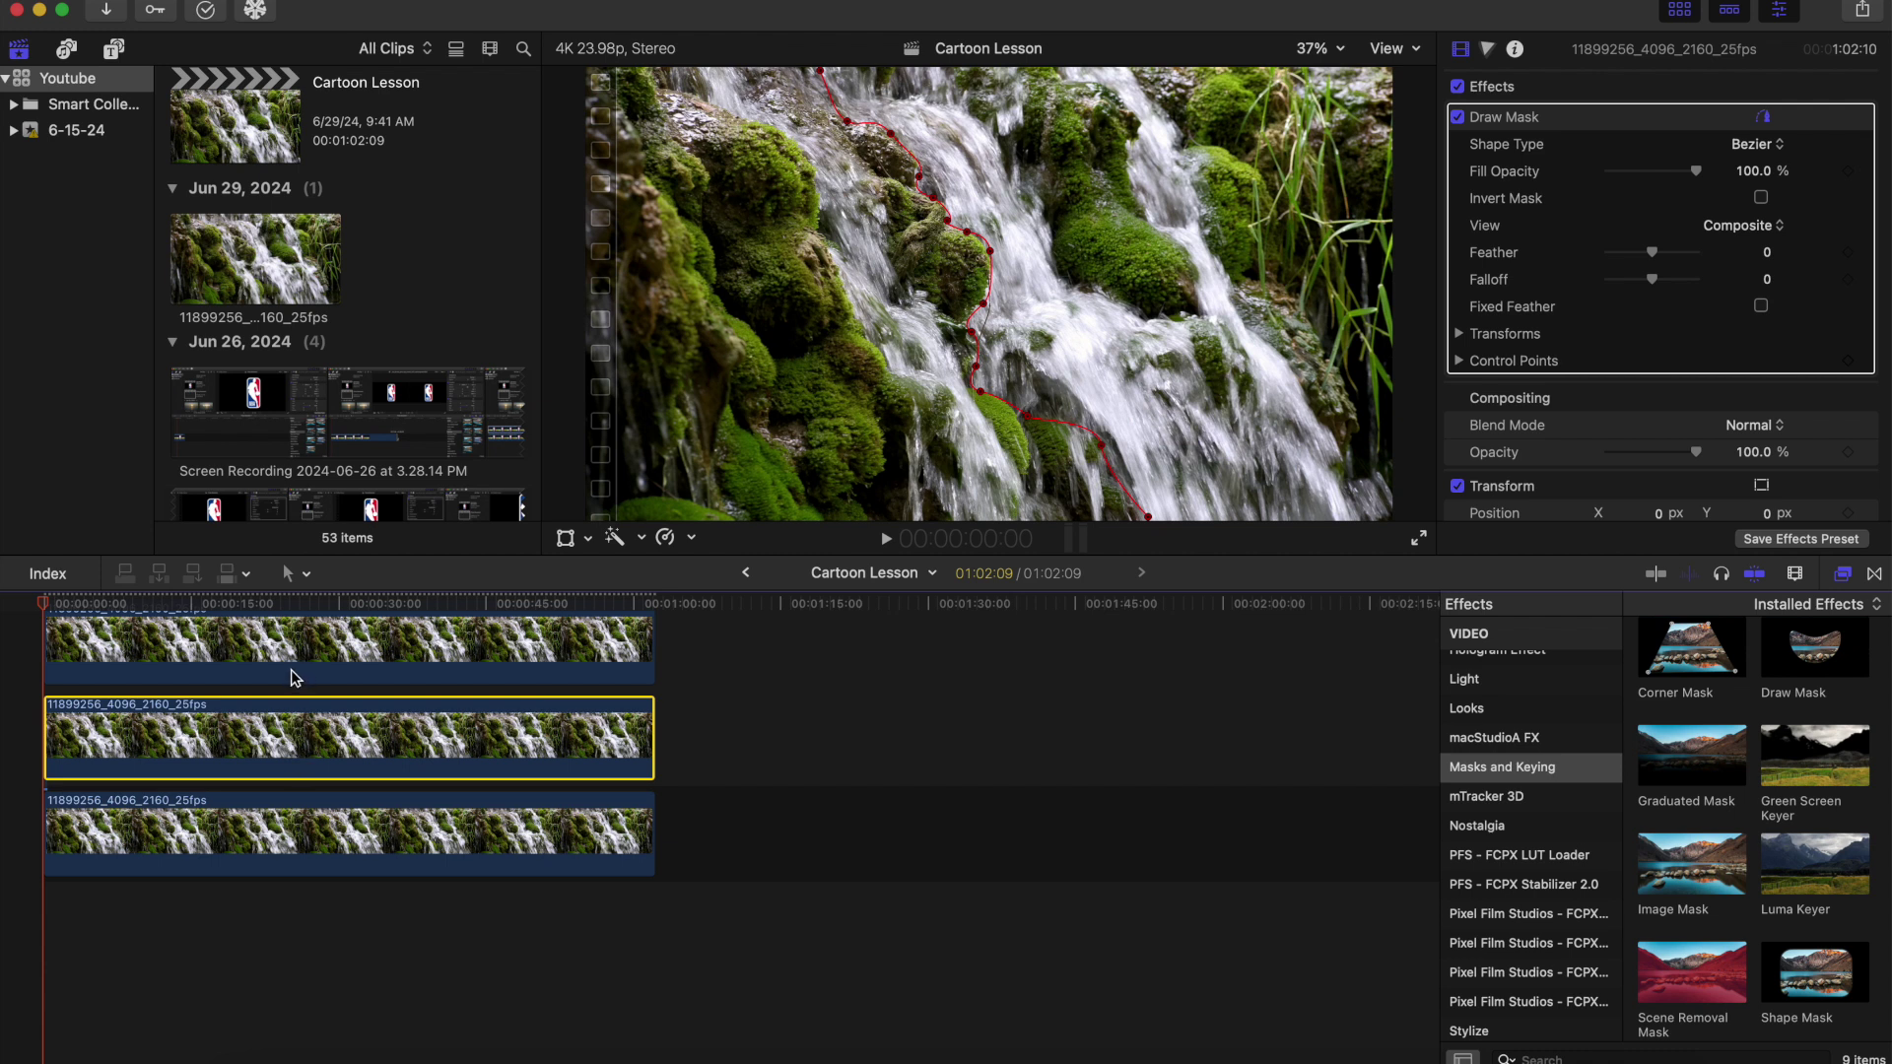
{"action": "scroll", "coordinate": [292, 666], "scroll_direction": "up", "scroll_amount": 2}
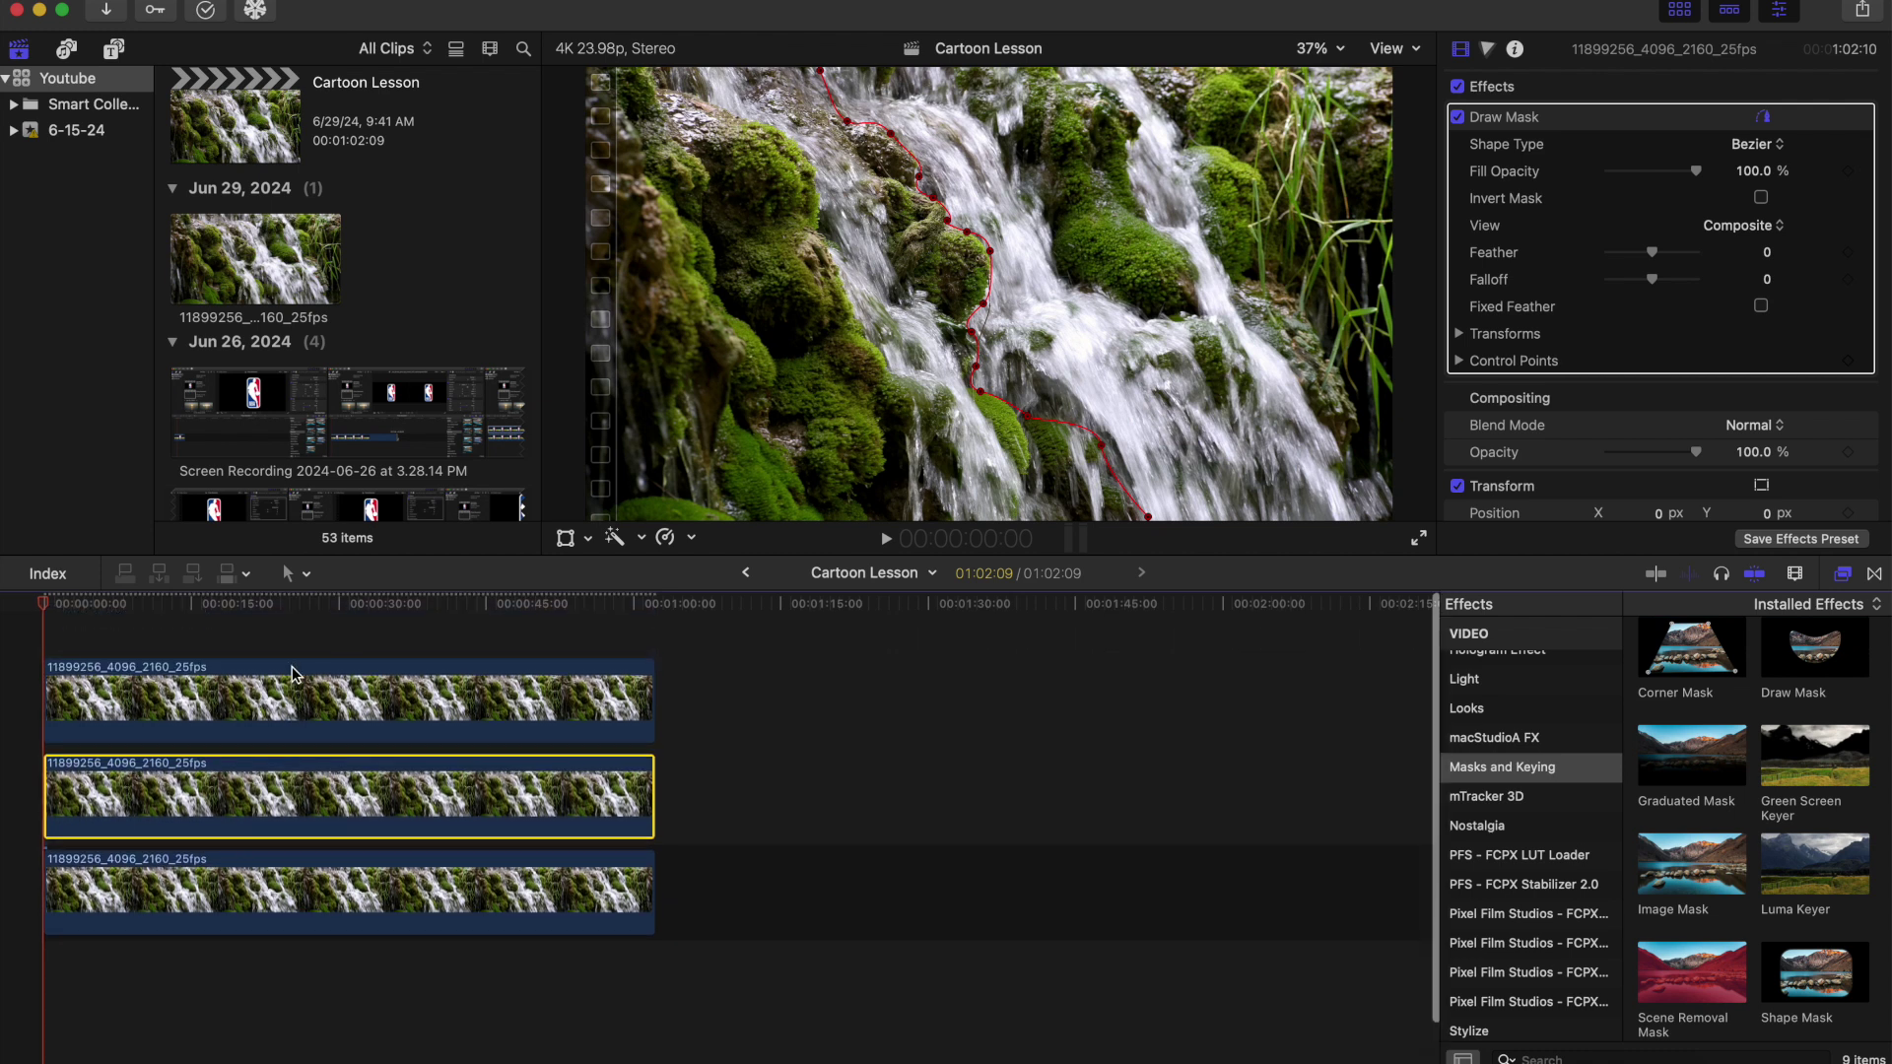
{"action": "left_click", "coordinate": [284, 704]}
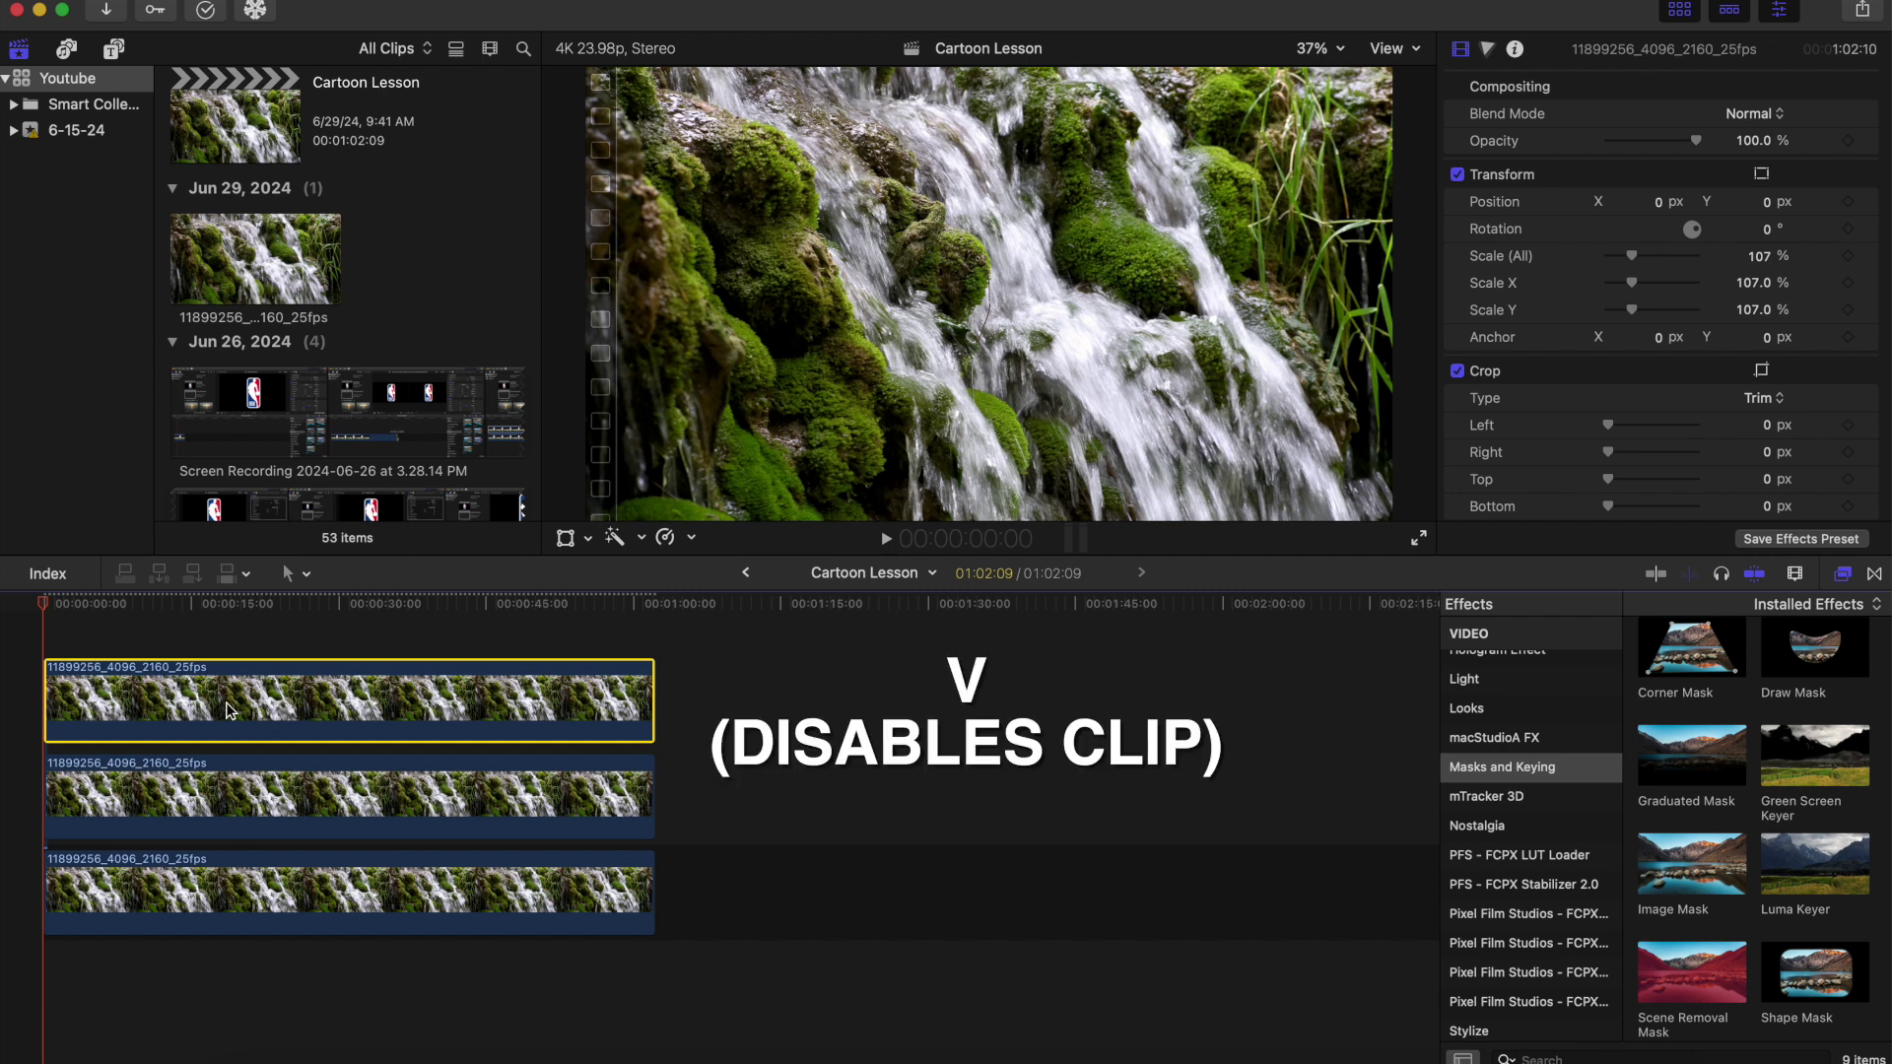
{"action": "key", "text": "v"}
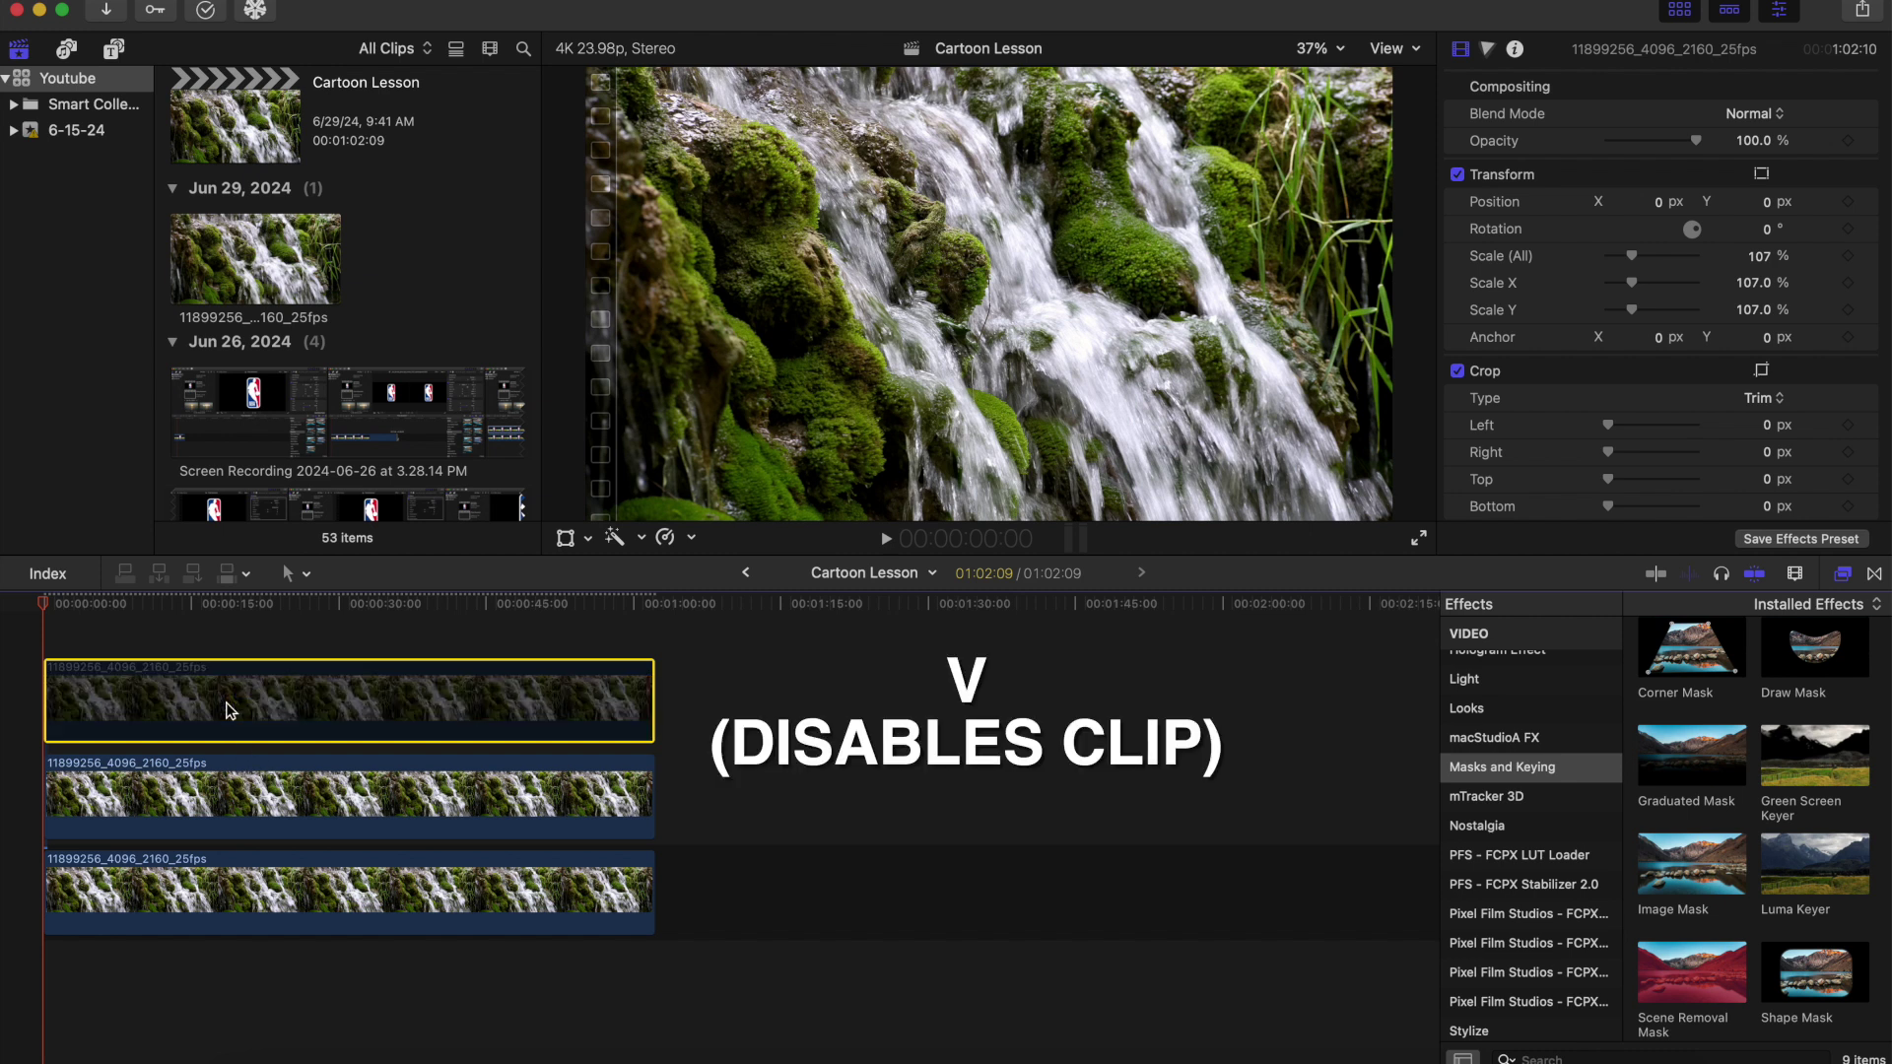
{"action": "left_click", "coordinate": [257, 783]}
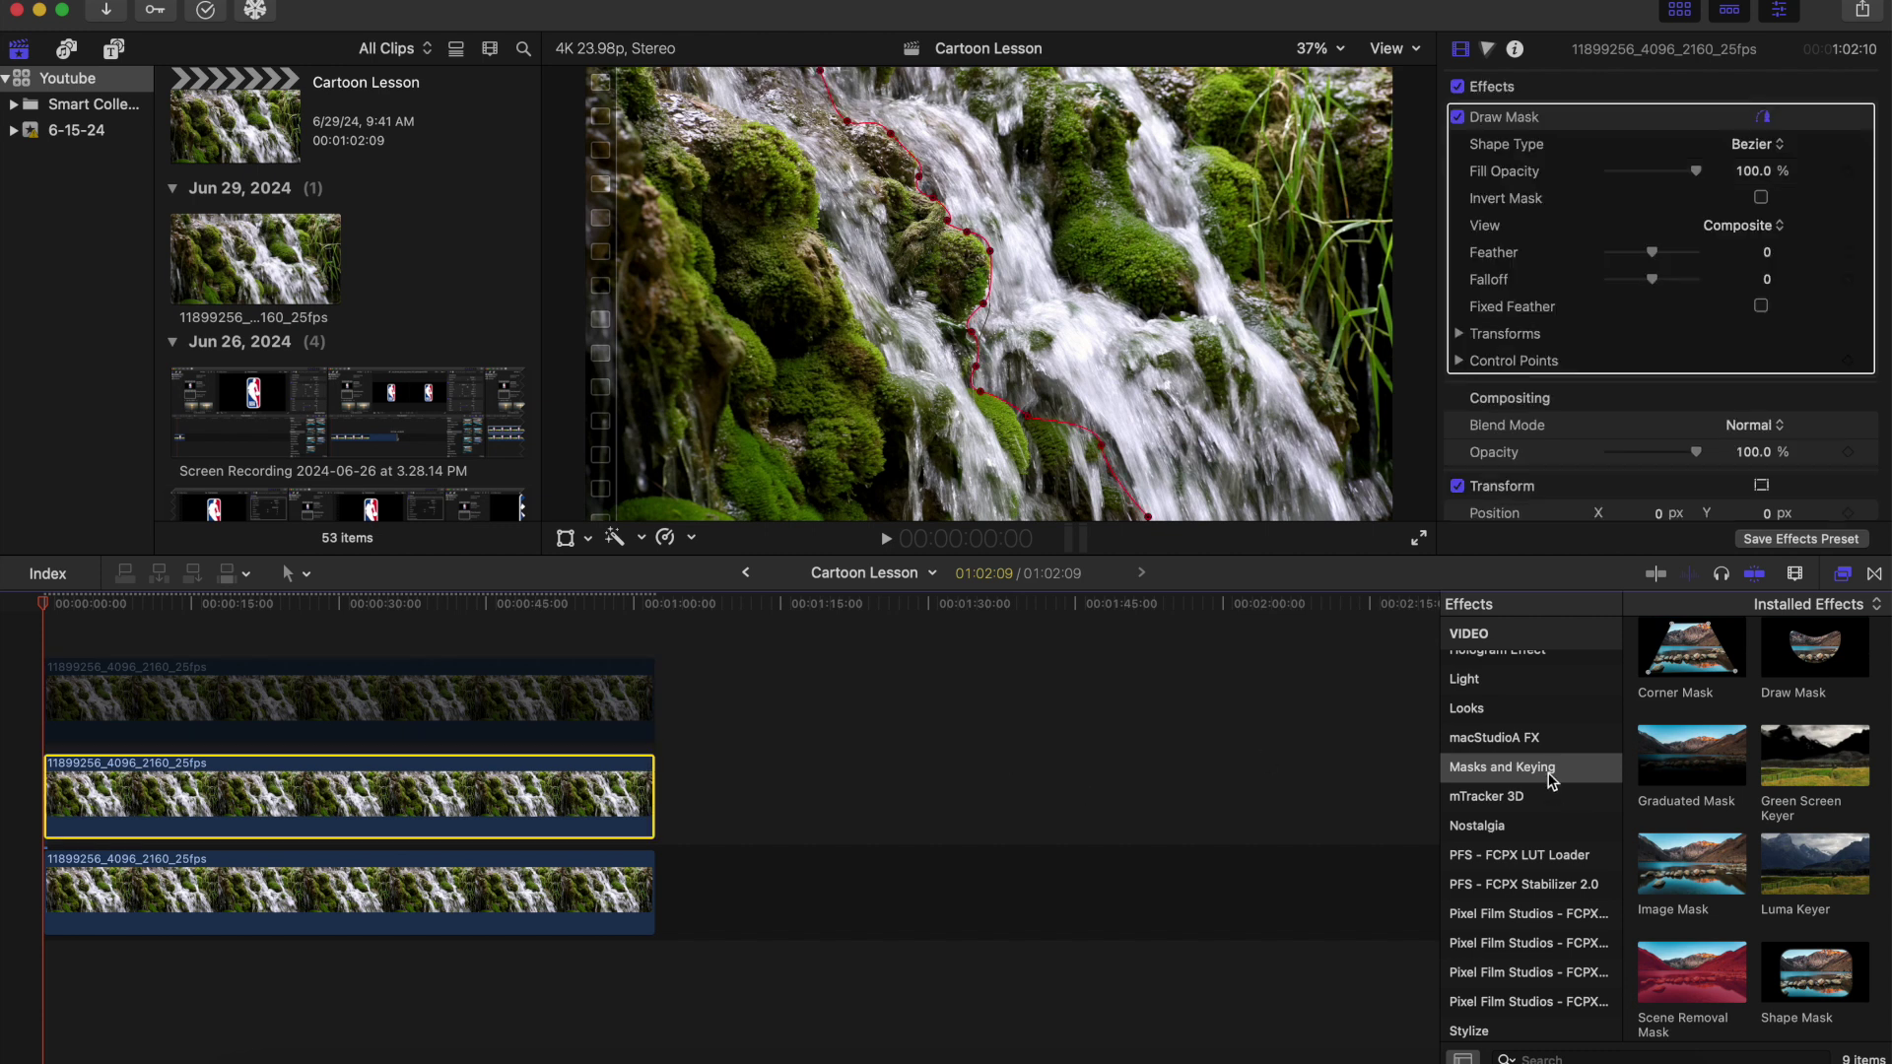
Apply two Comic Basic effects from Comic Looks to the masked middle clip.
{"action": "scroll", "coordinate": [1547, 776], "scroll_direction": "up", "scroll_amount": 8}
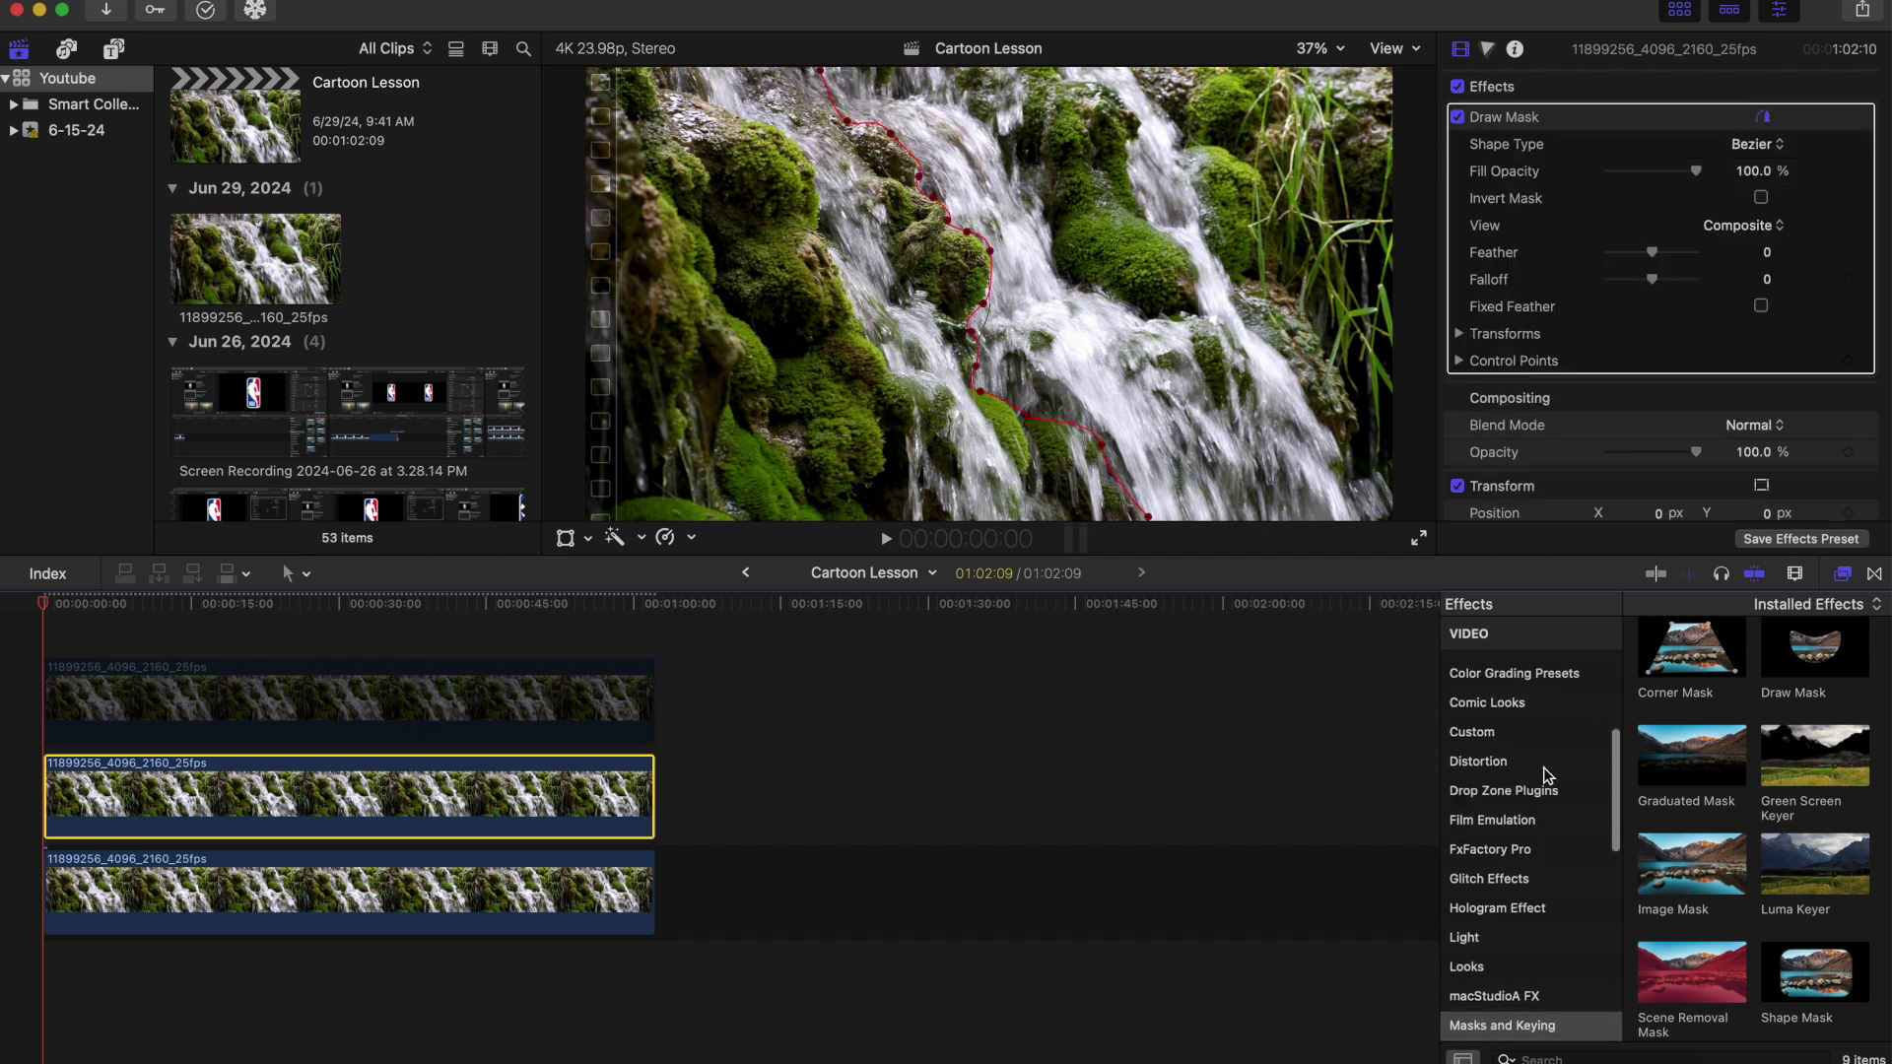
{"action": "left_click", "coordinate": [1538, 771]}
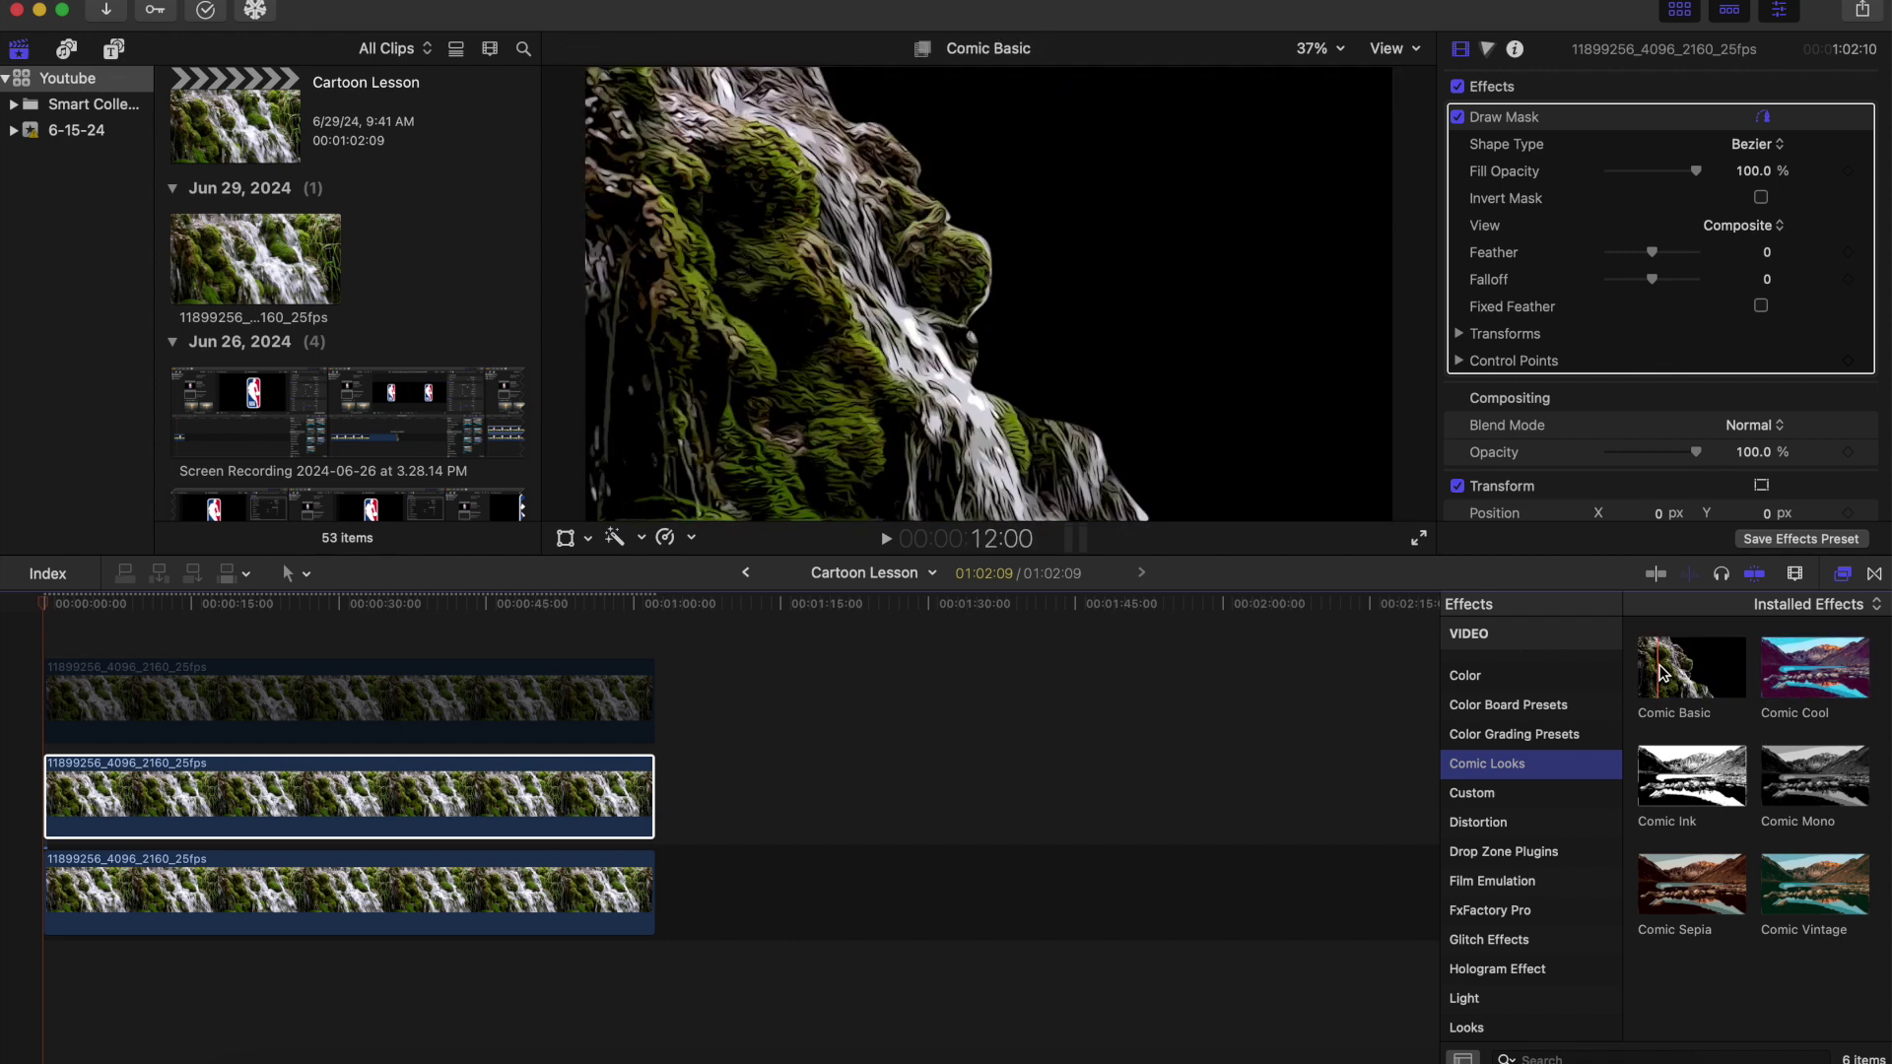
{"action": "left_click_drag", "start_coordinate": [1663, 673], "coordinate": [476, 790]}
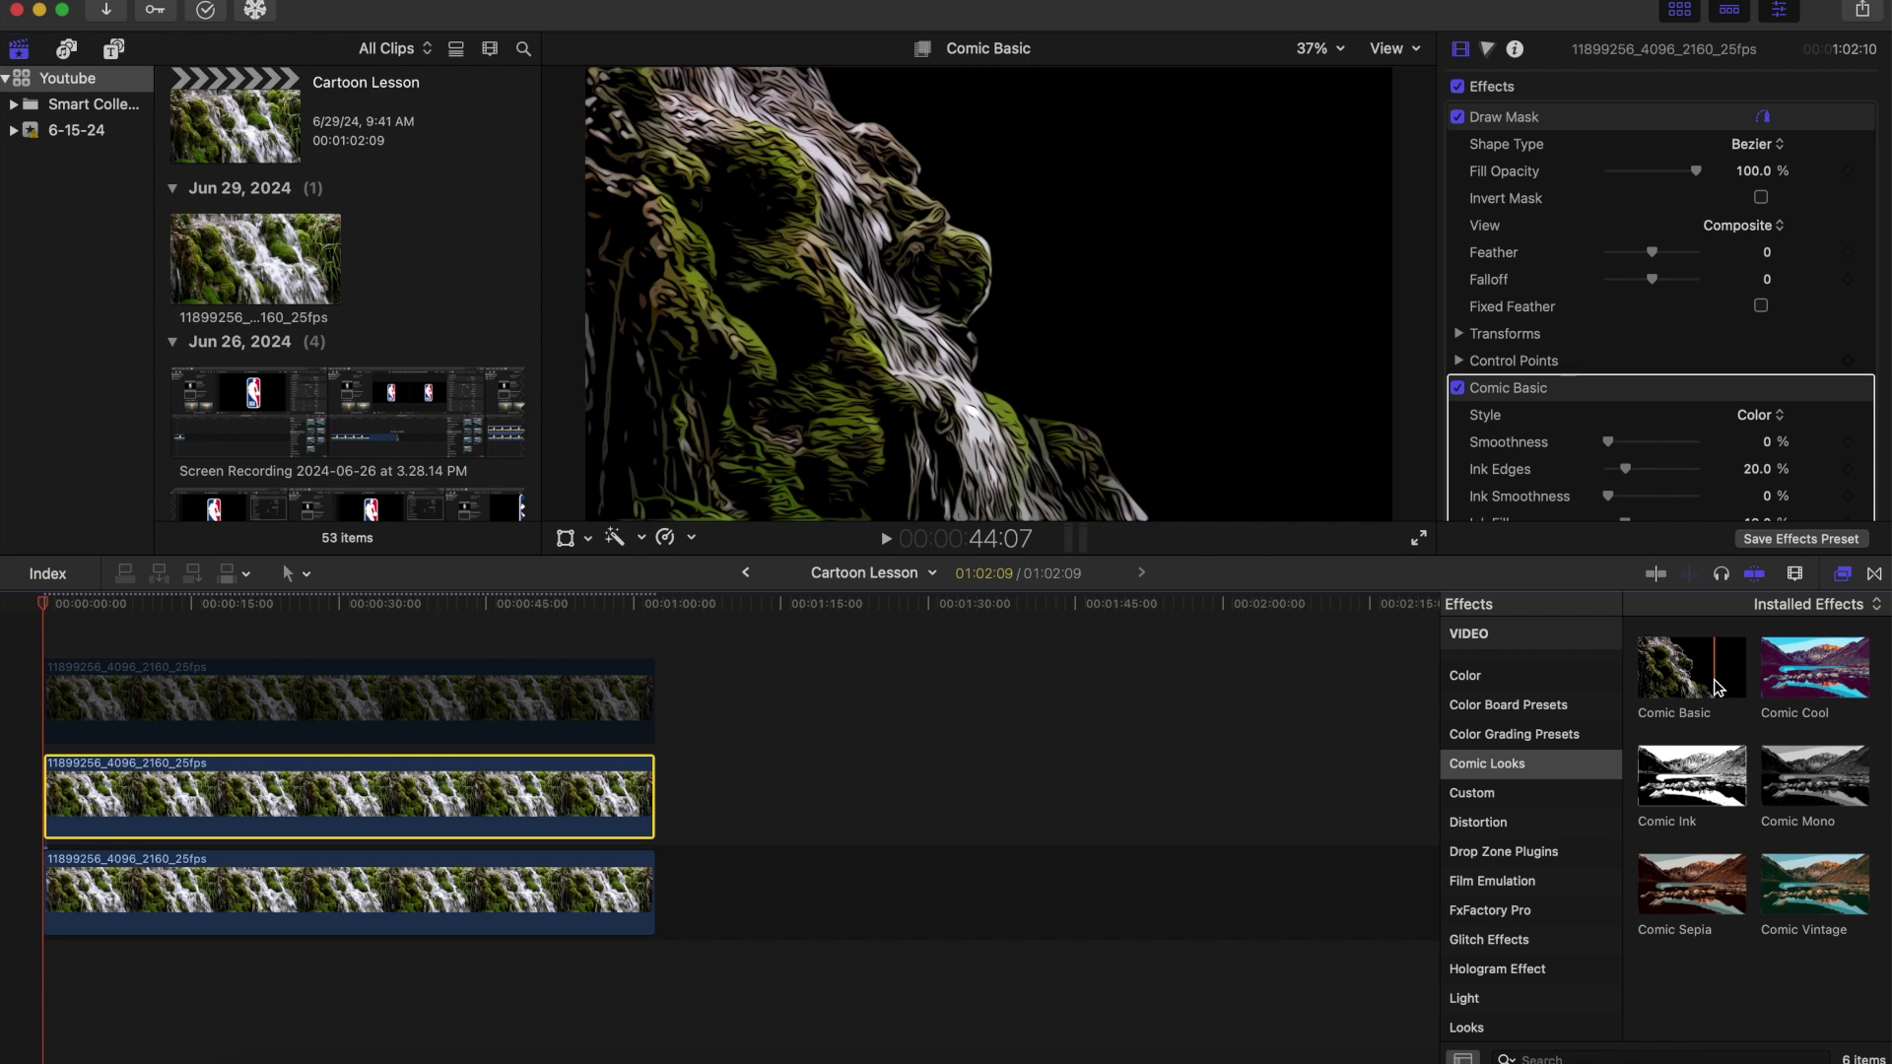
{"action": "left_click_drag", "start_coordinate": [1716, 687], "coordinate": [613, 823]}
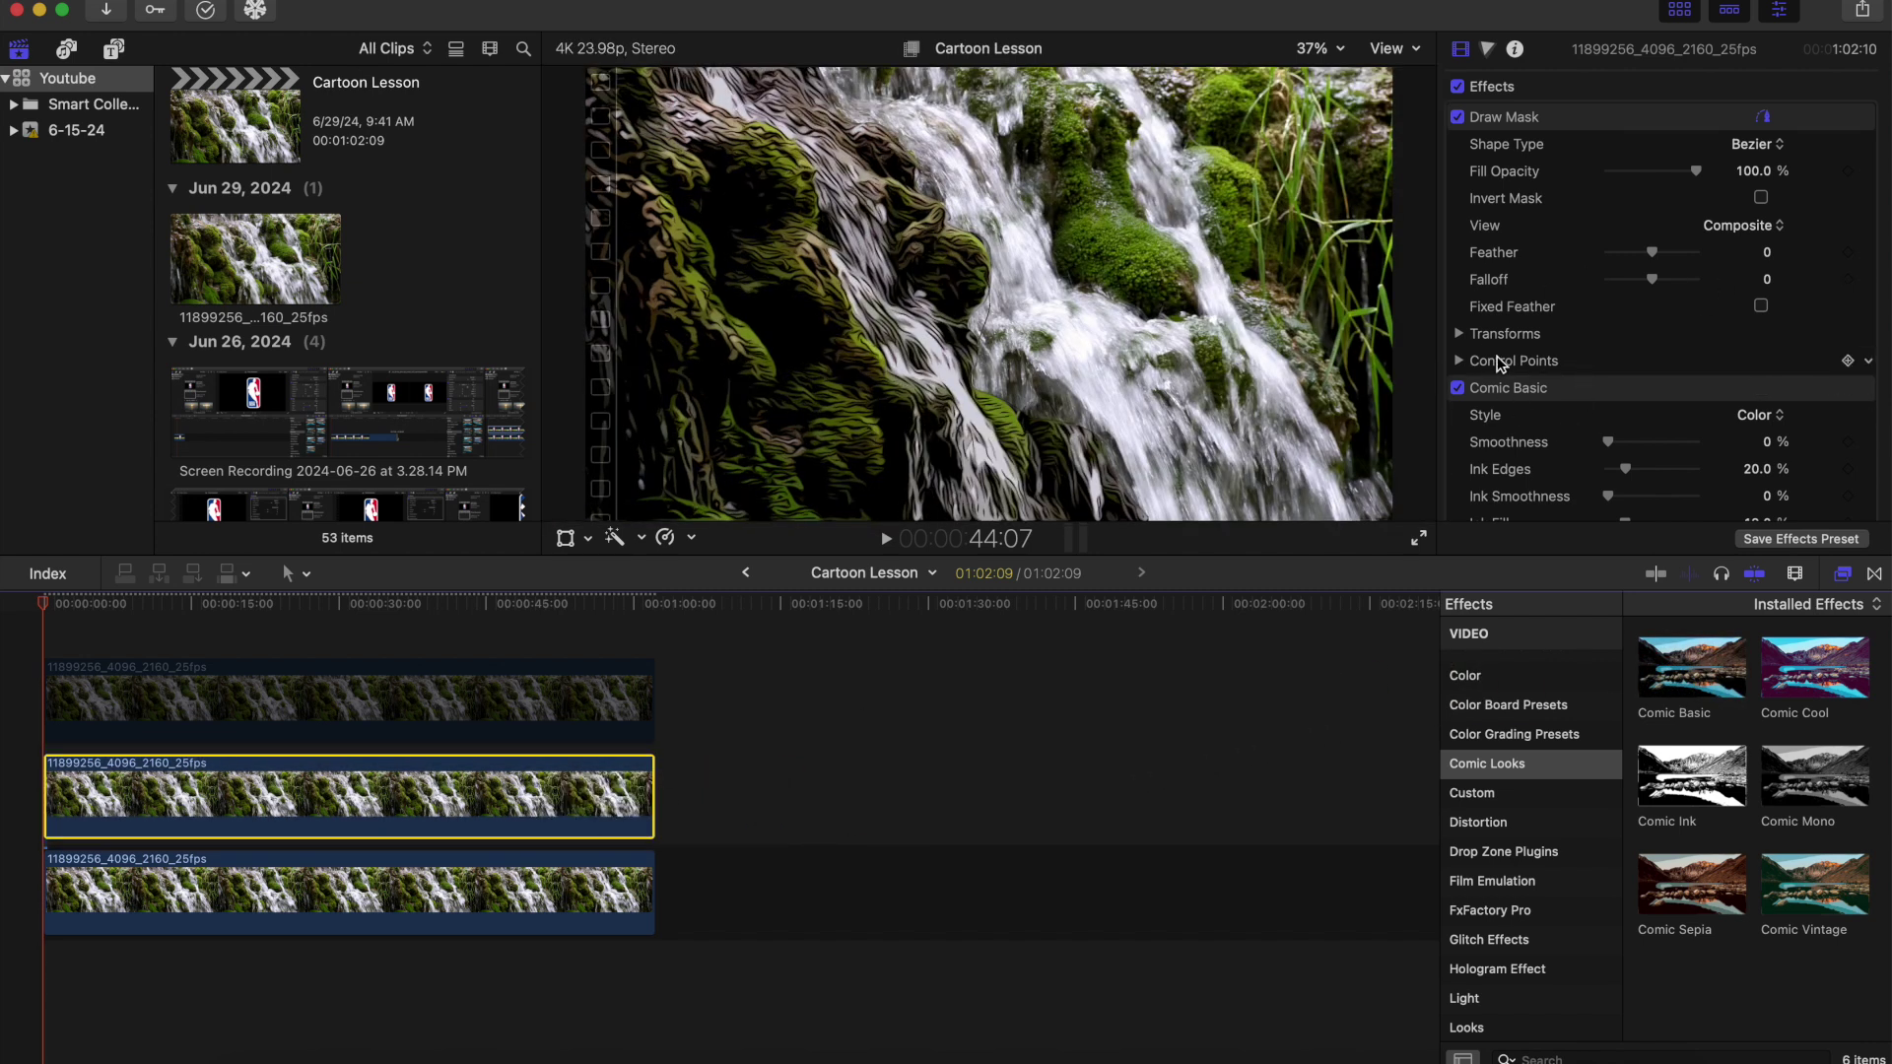
{"action": "scroll", "coordinate": [1631, 231], "scroll_direction": "down", "scroll_amount": 2}
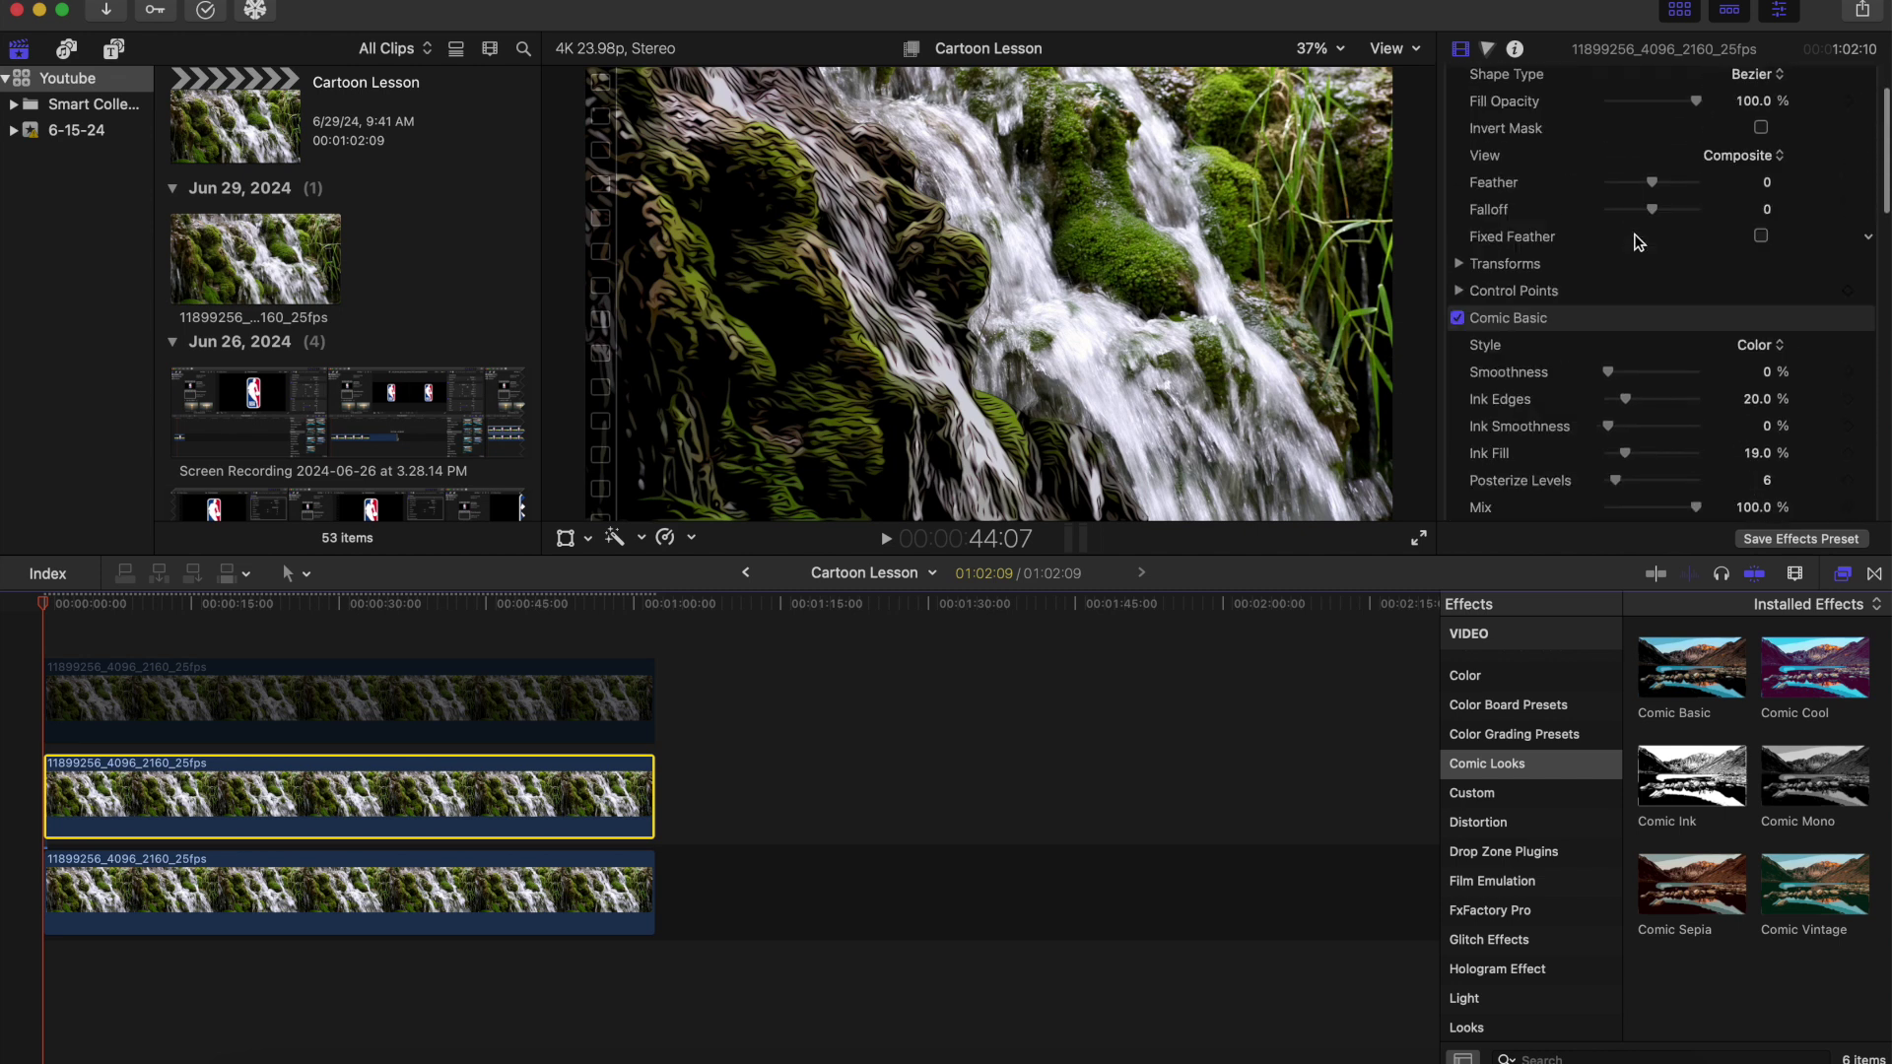
Set the middle clip's Draw Mask Feather to -41.0 after trying values down to -100.
{"action": "scroll", "coordinate": [1617, 212], "scroll_direction": "up", "scroll_amount": 2}
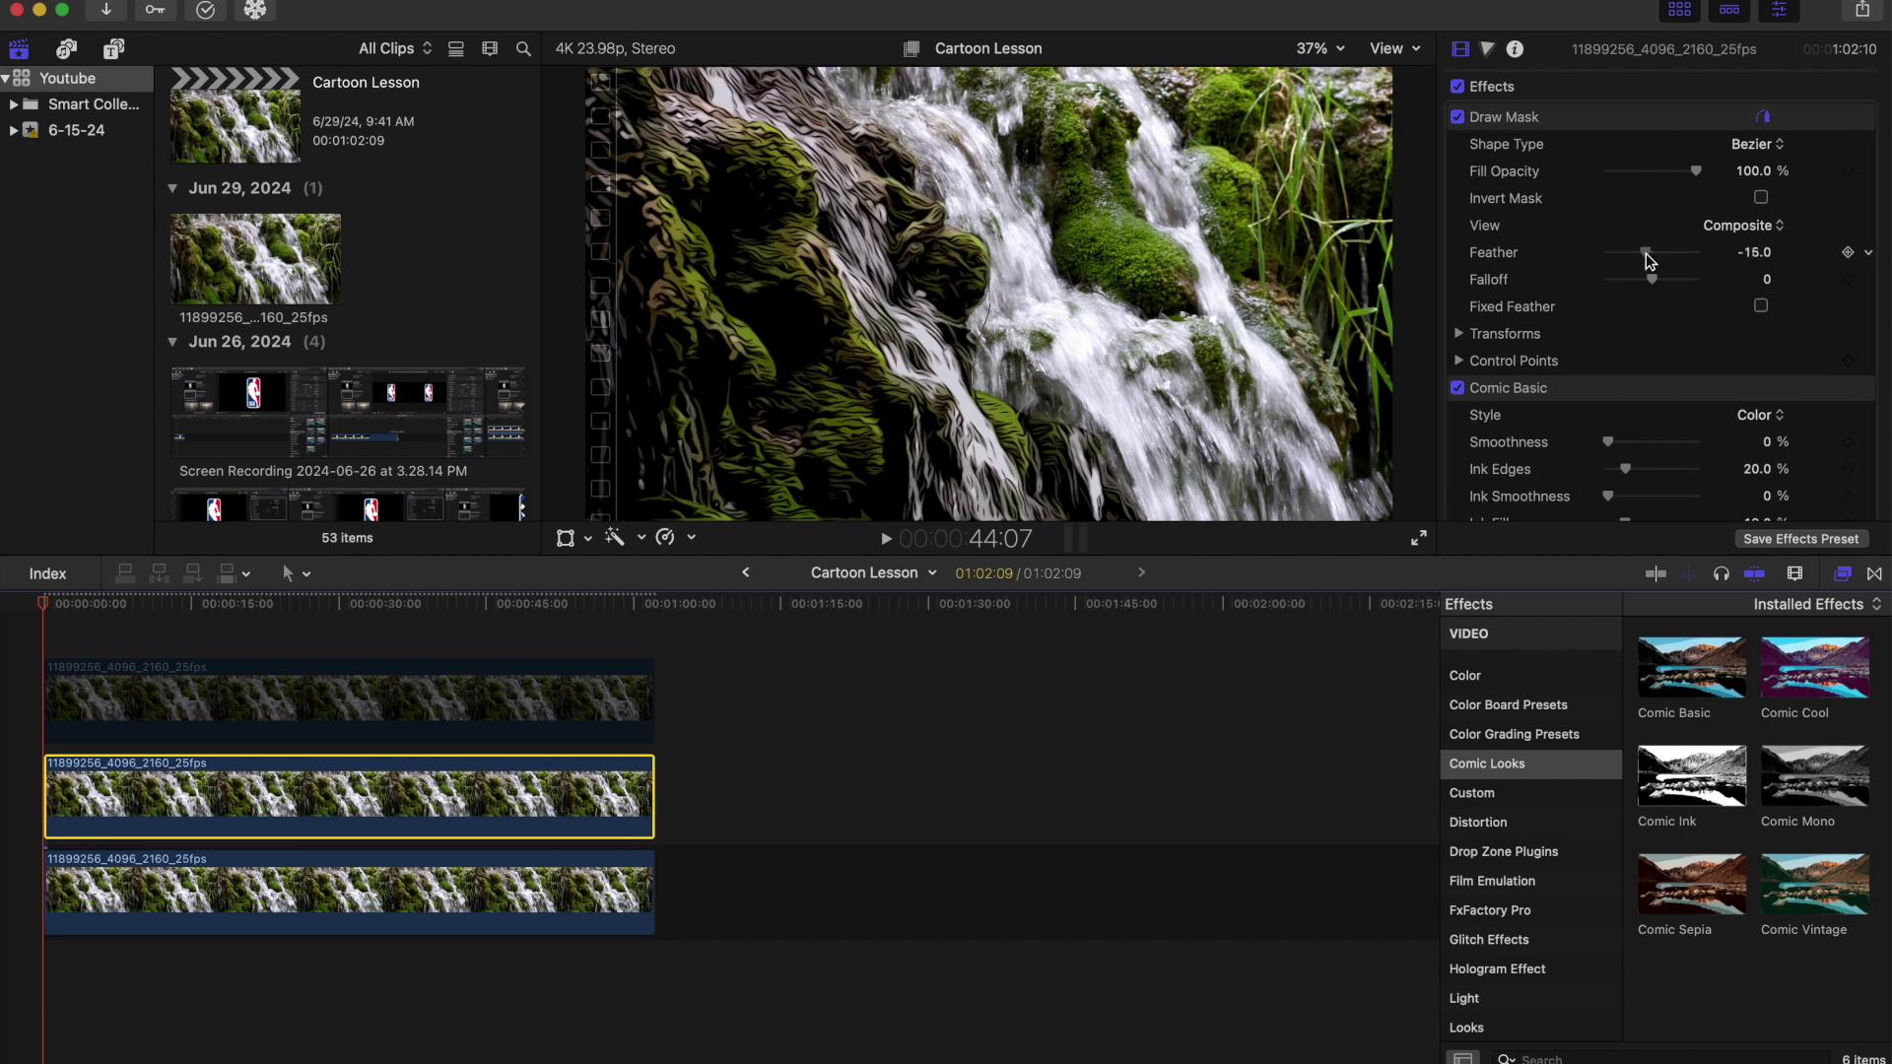
{"action": "left_click_drag", "start_coordinate": [1646, 257], "coordinate": [1640, 258]}
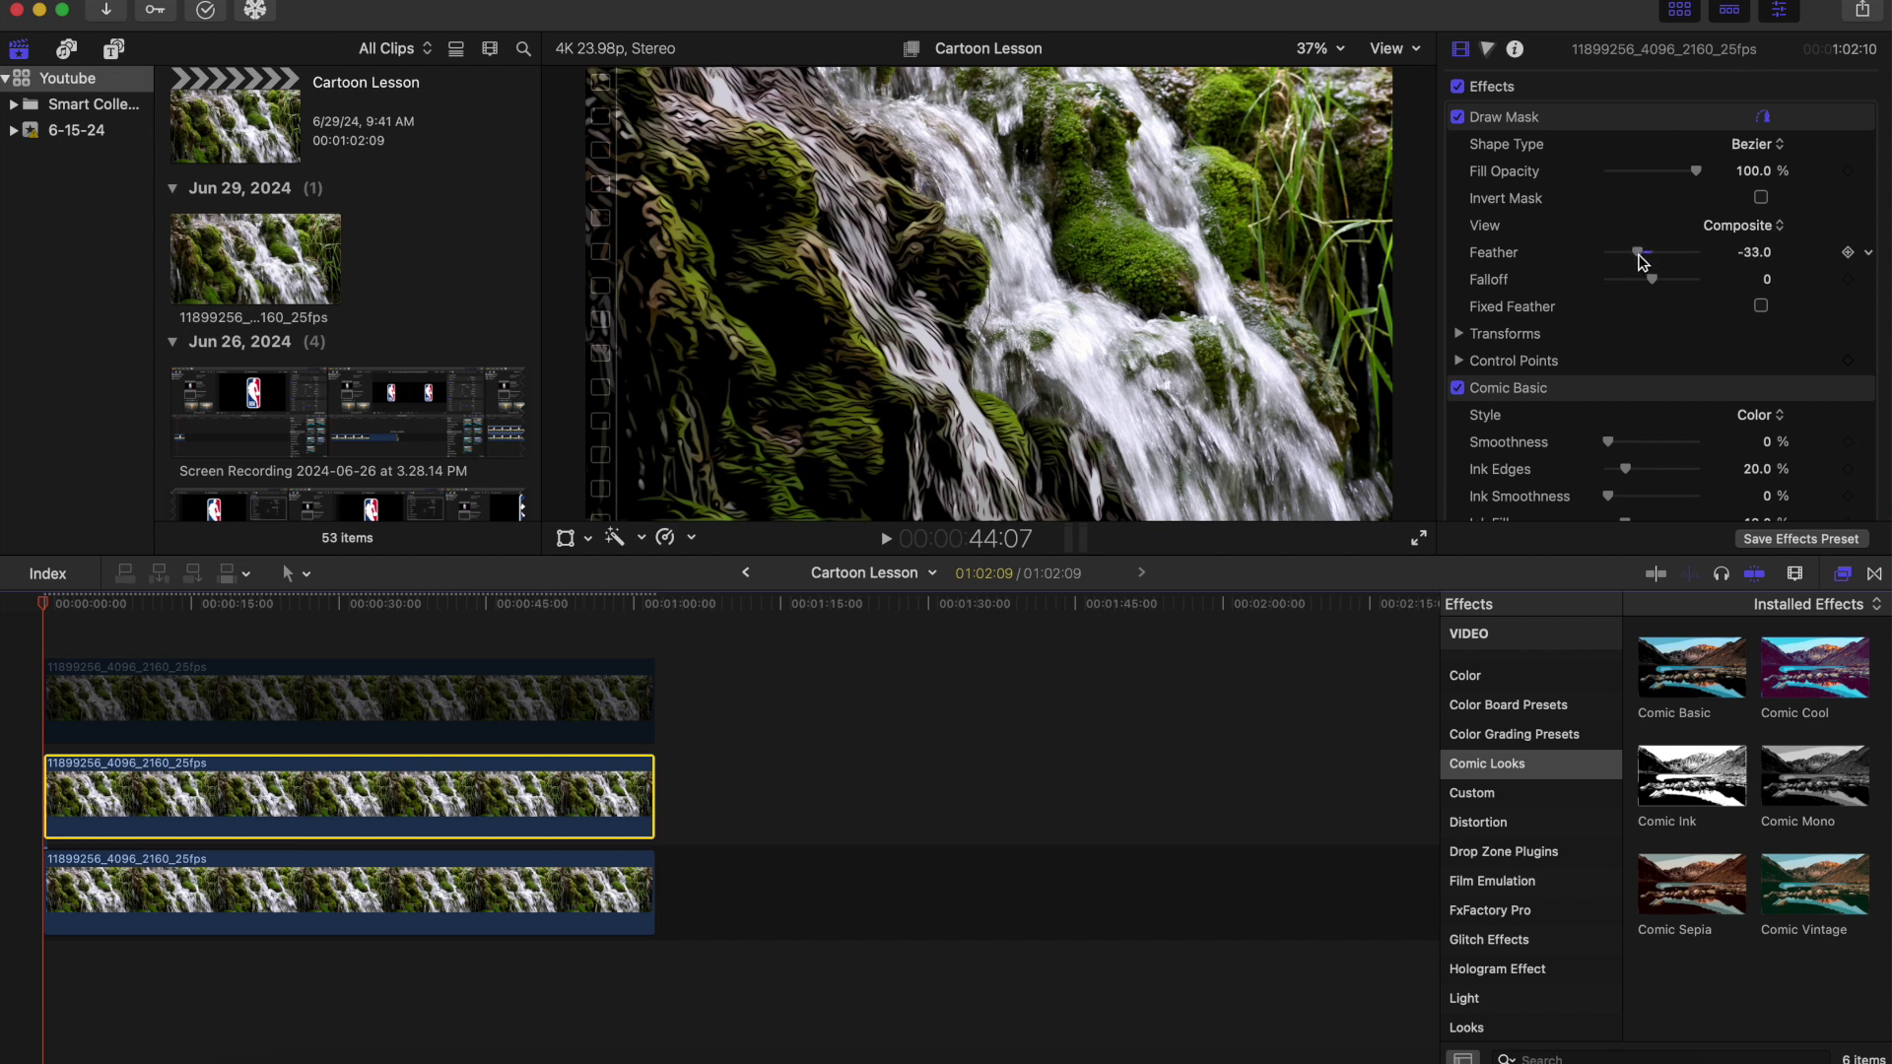
{"action": "left_click_drag", "start_coordinate": [1641, 259], "coordinate": [1582, 259]}
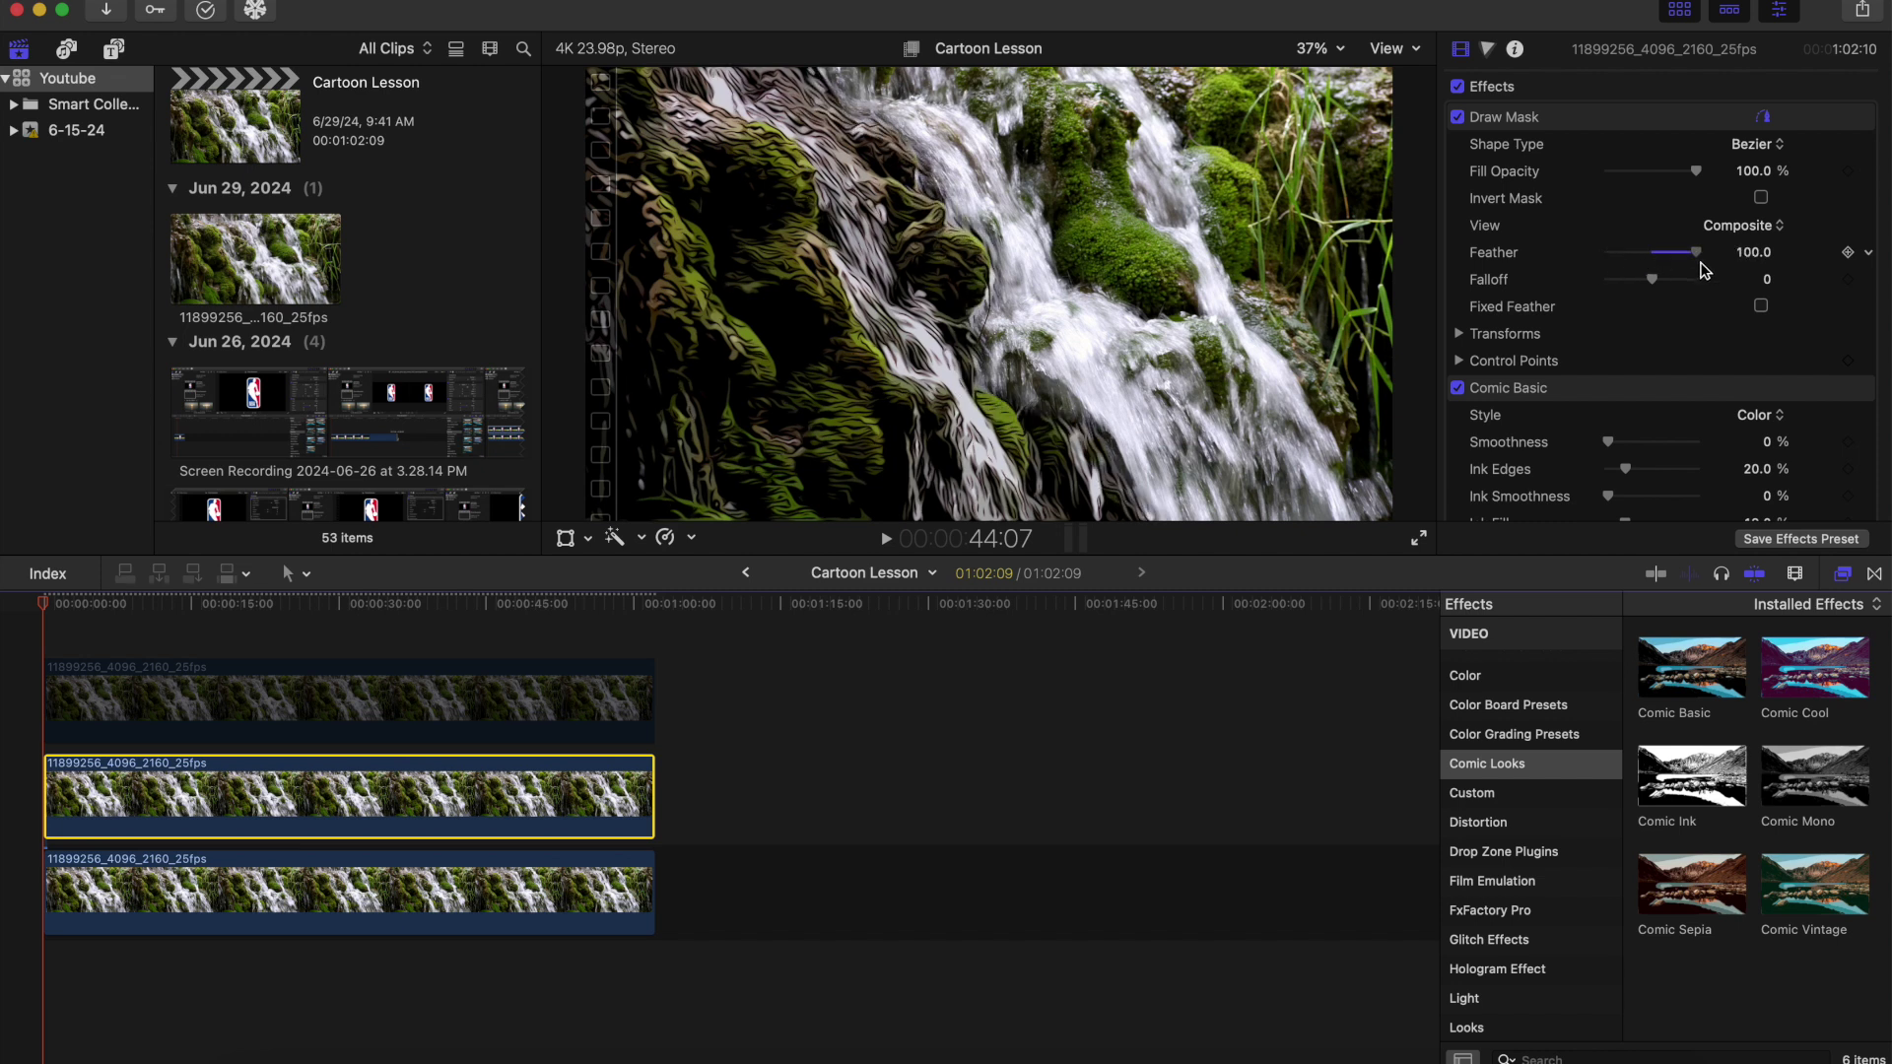
{"action": "left_click_drag", "start_coordinate": [1687, 256], "coordinate": [1635, 274]}
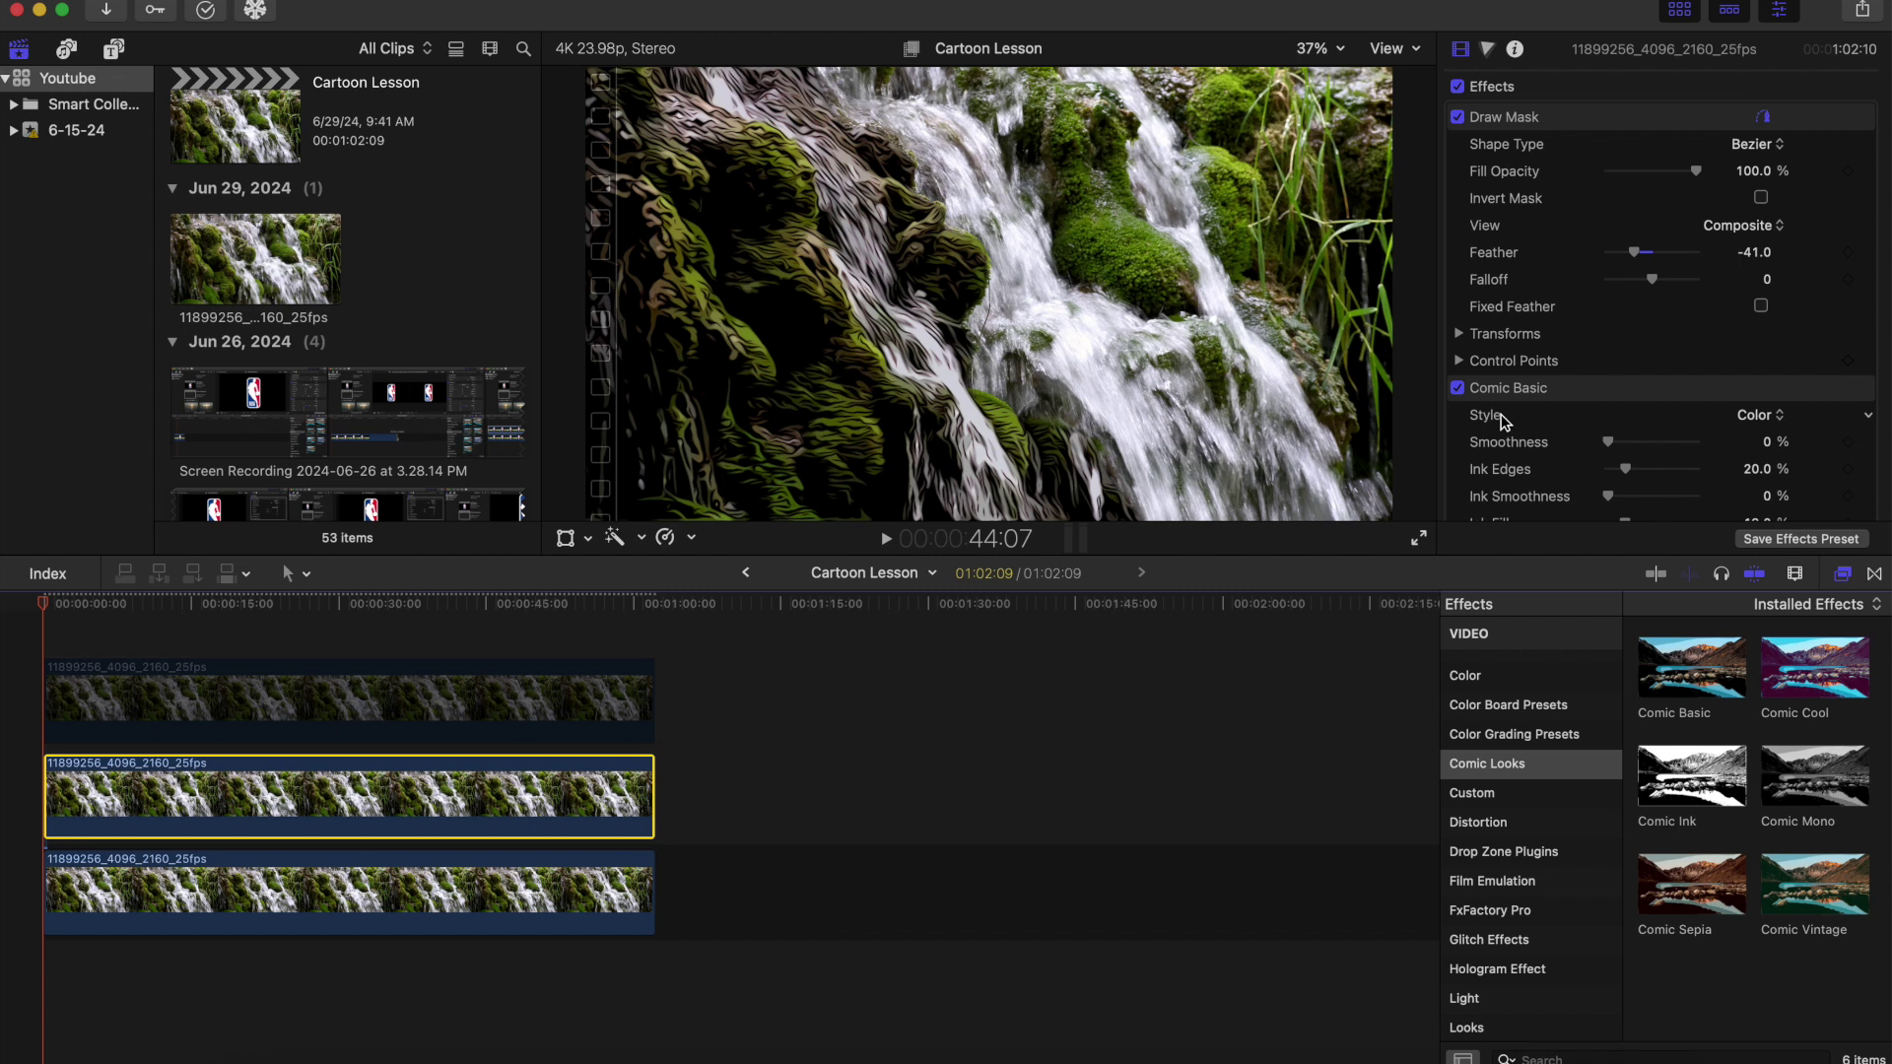
Re-enable the top clip and keyframe its opacity from 100% down to 23.27% around two seconds.
{"action": "left_click", "coordinate": [160, 695]}
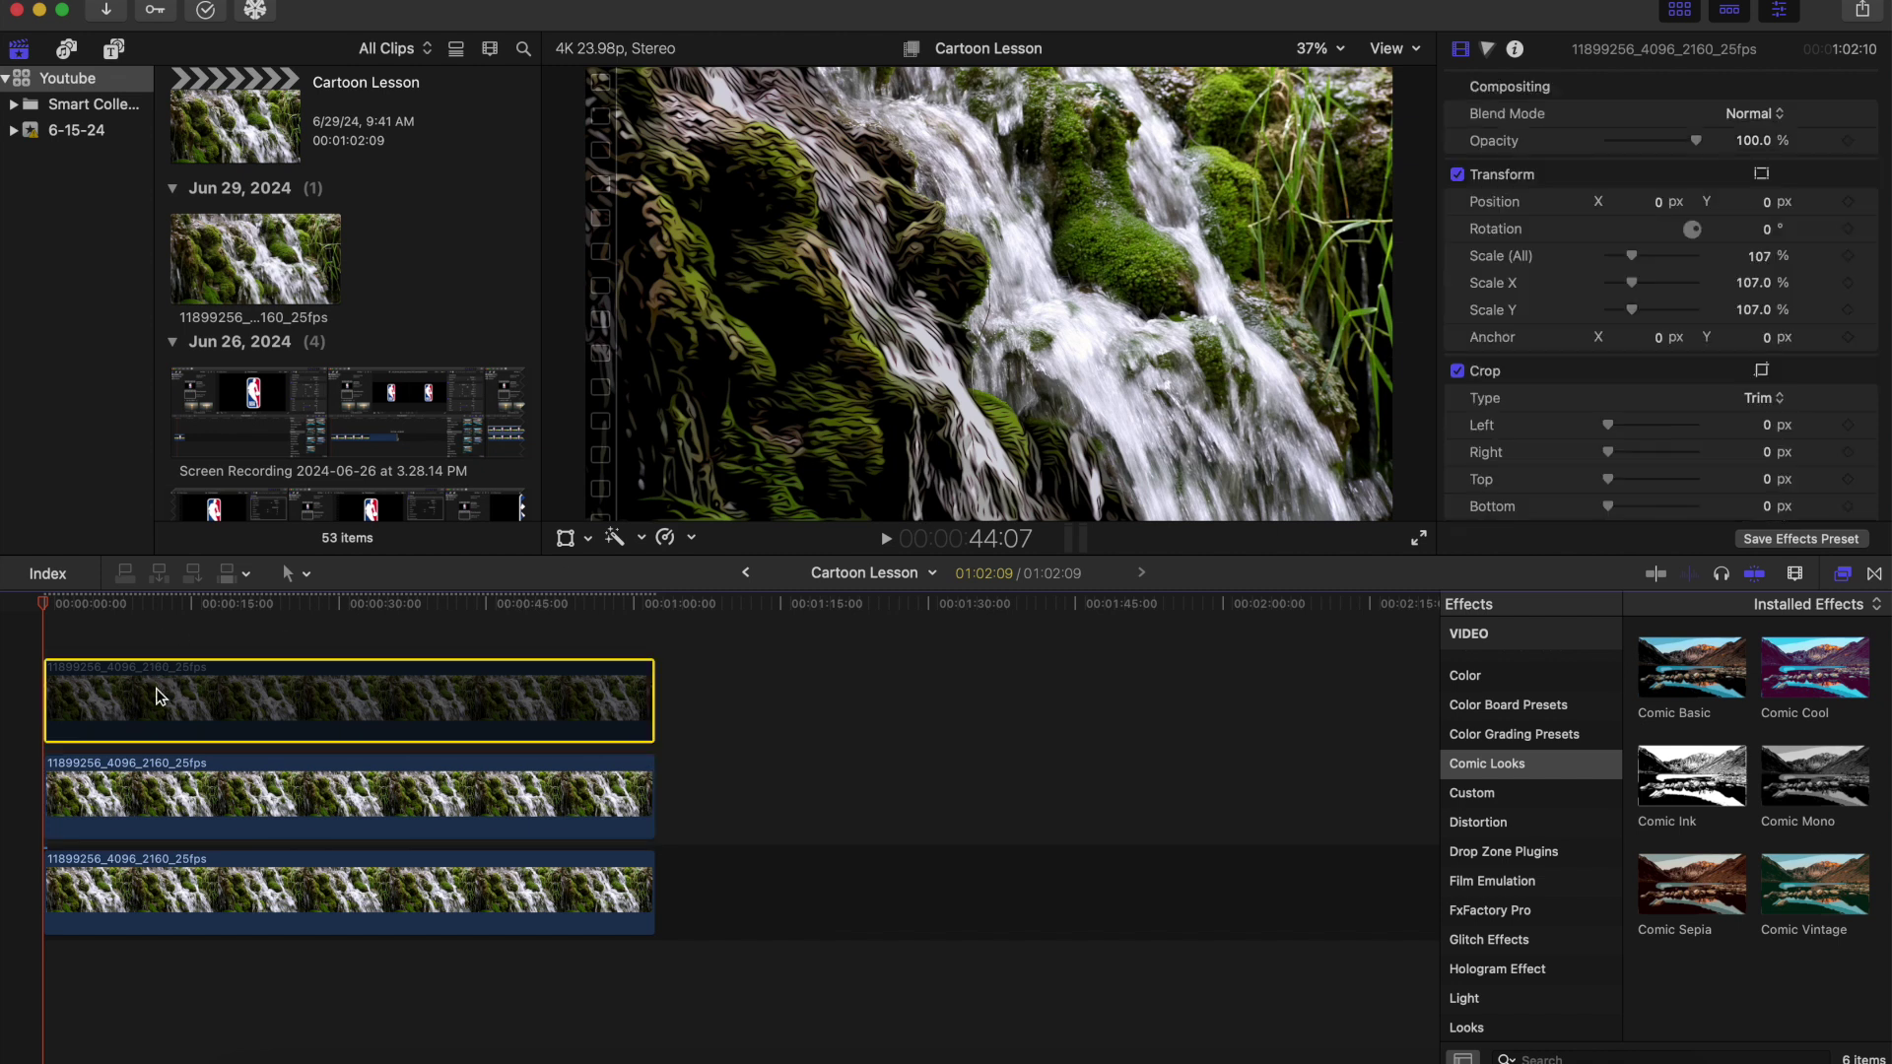
{"action": "key", "text": "v"}
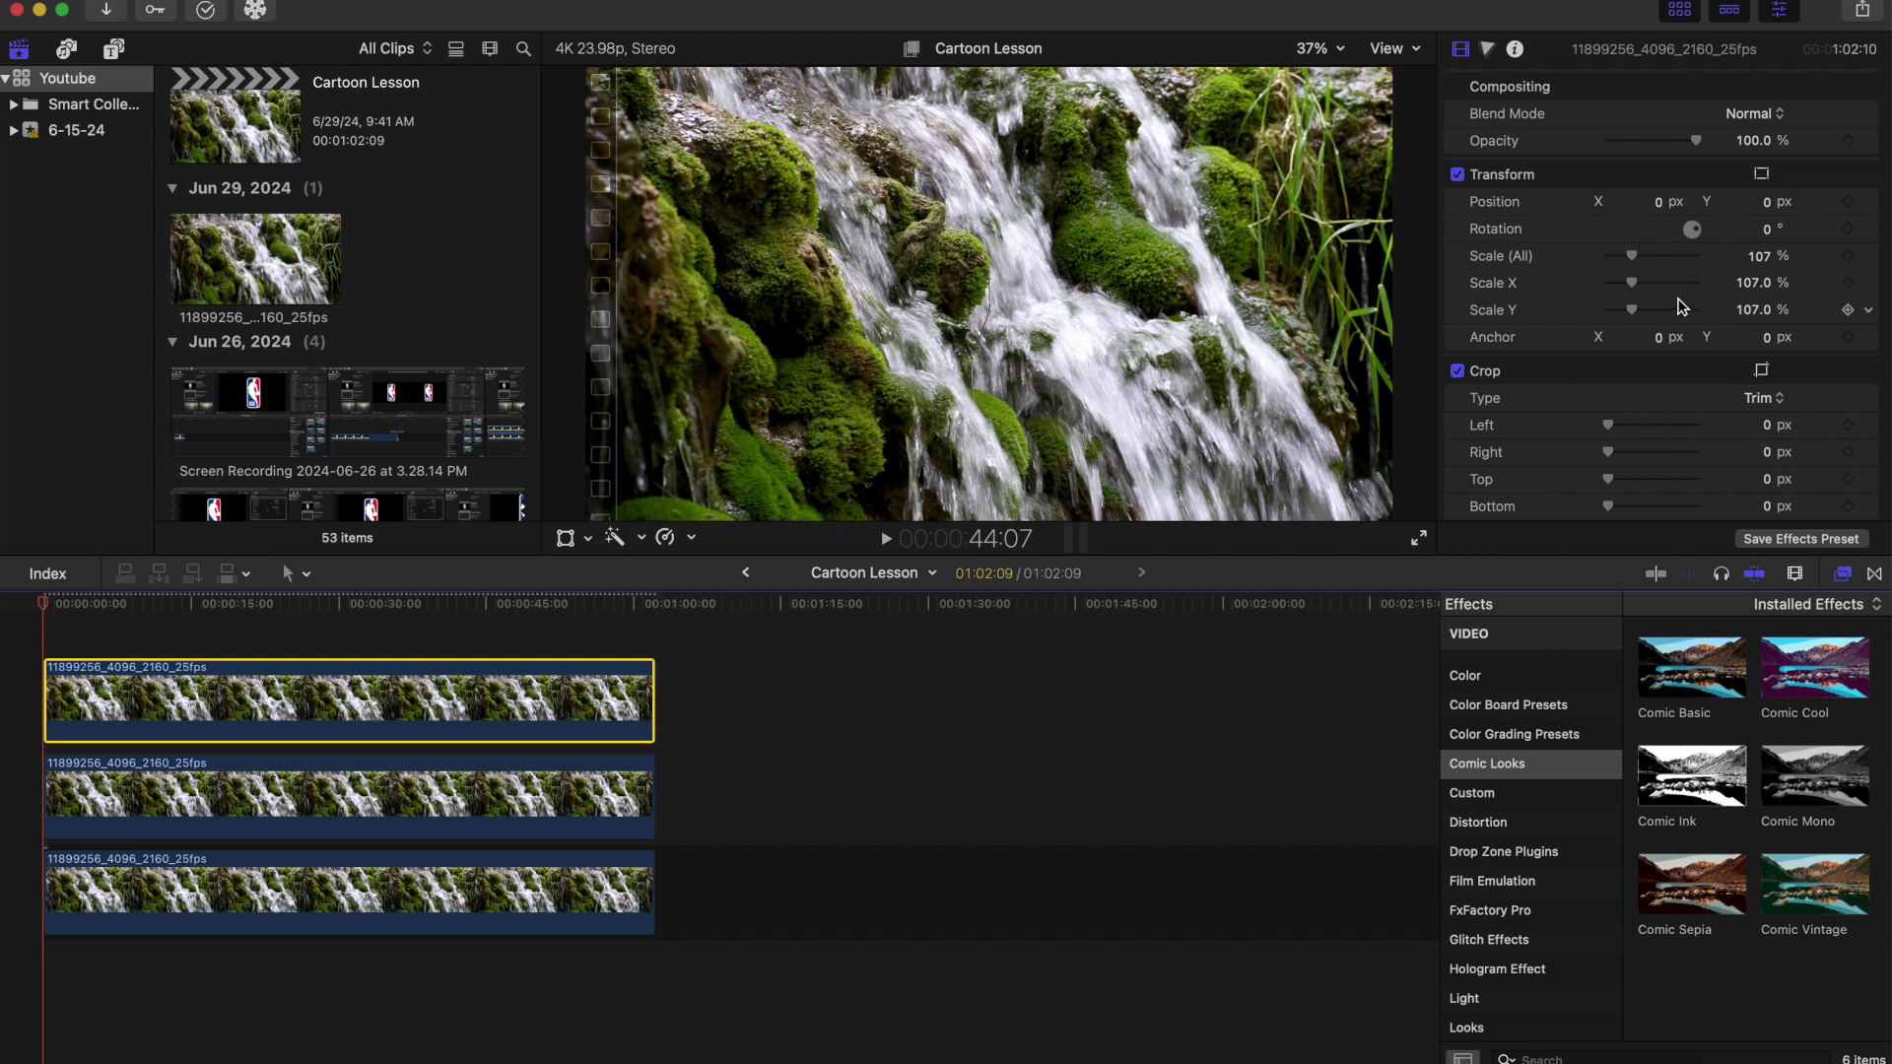
{"action": "left_click", "coordinate": [1850, 141]}
{"action": "left_click_drag", "start_coordinate": [59, 609], "coordinate": [67, 613]}
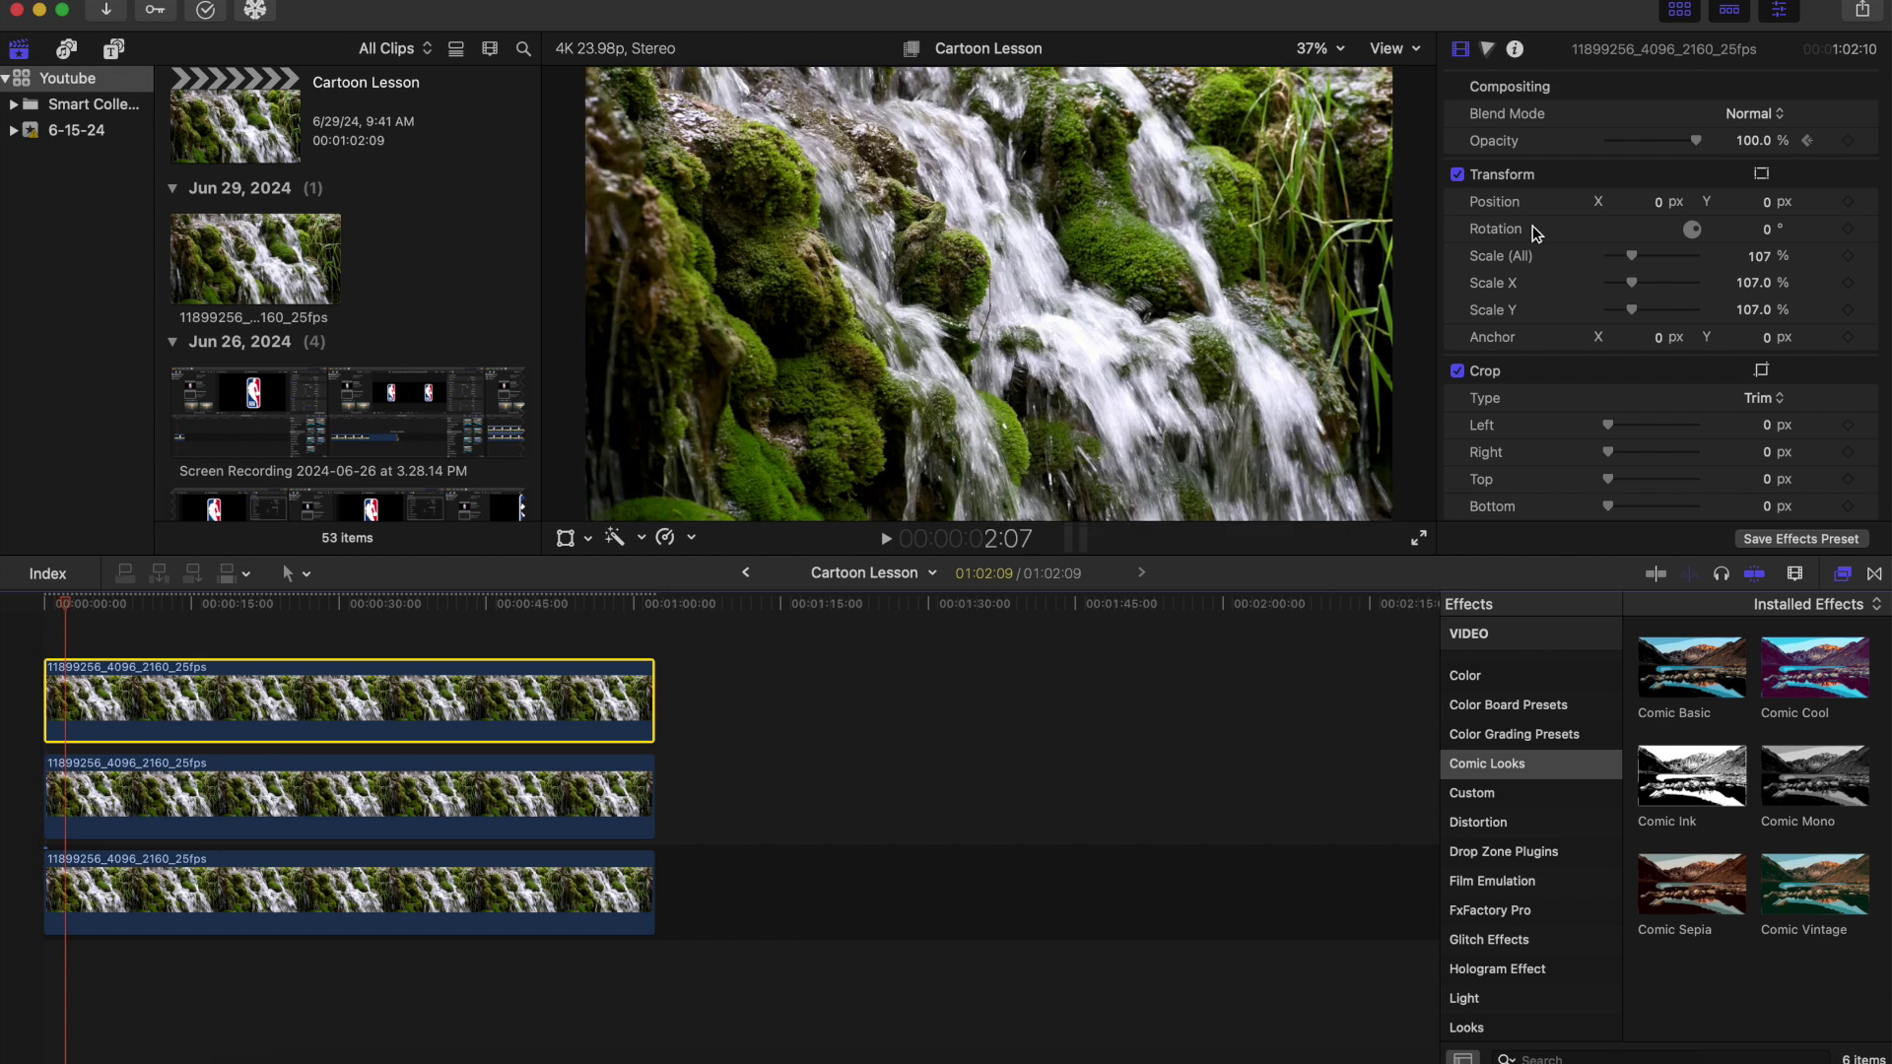
{"action": "left_click_drag", "start_coordinate": [1696, 141], "coordinate": [1626, 148]}
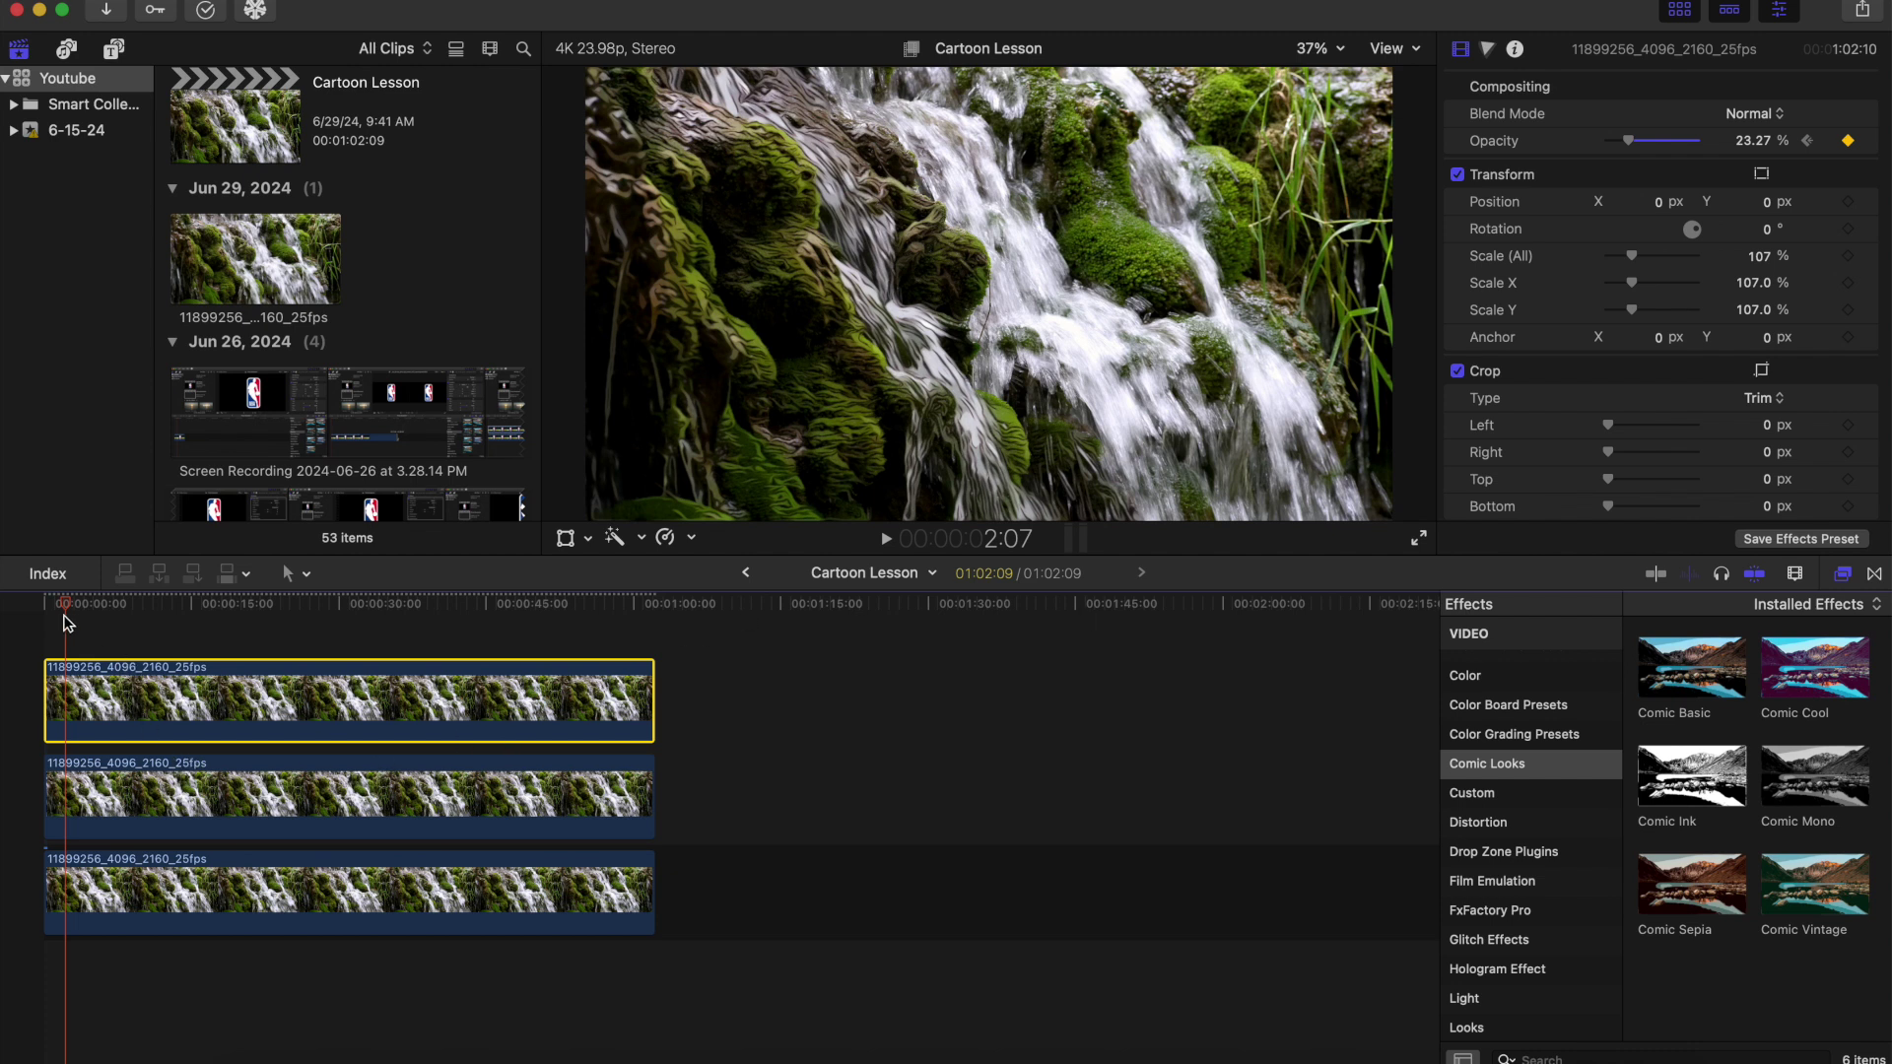
Play the opacity fade back from the start of the timeline.
{"action": "left_click_drag", "start_coordinate": [69, 608], "coordinate": [3, 606]}
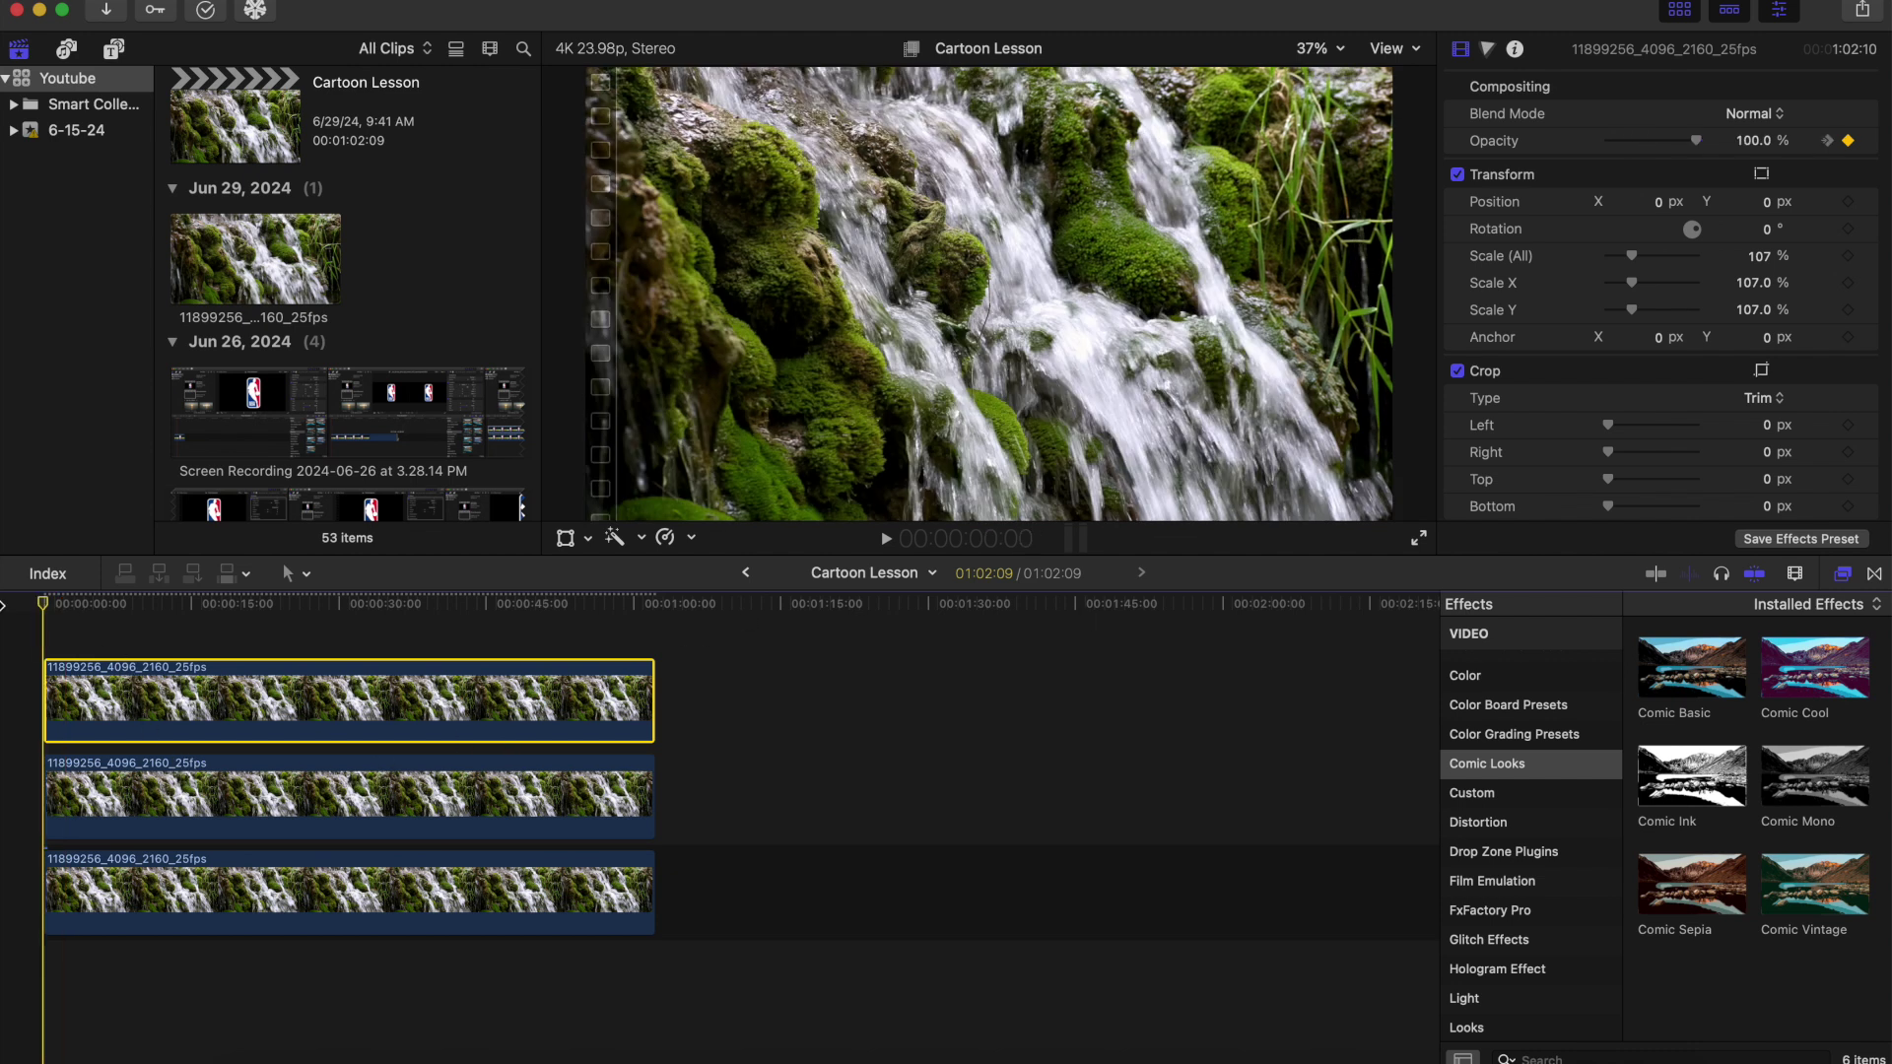
{"action": "key", "text": "space"}
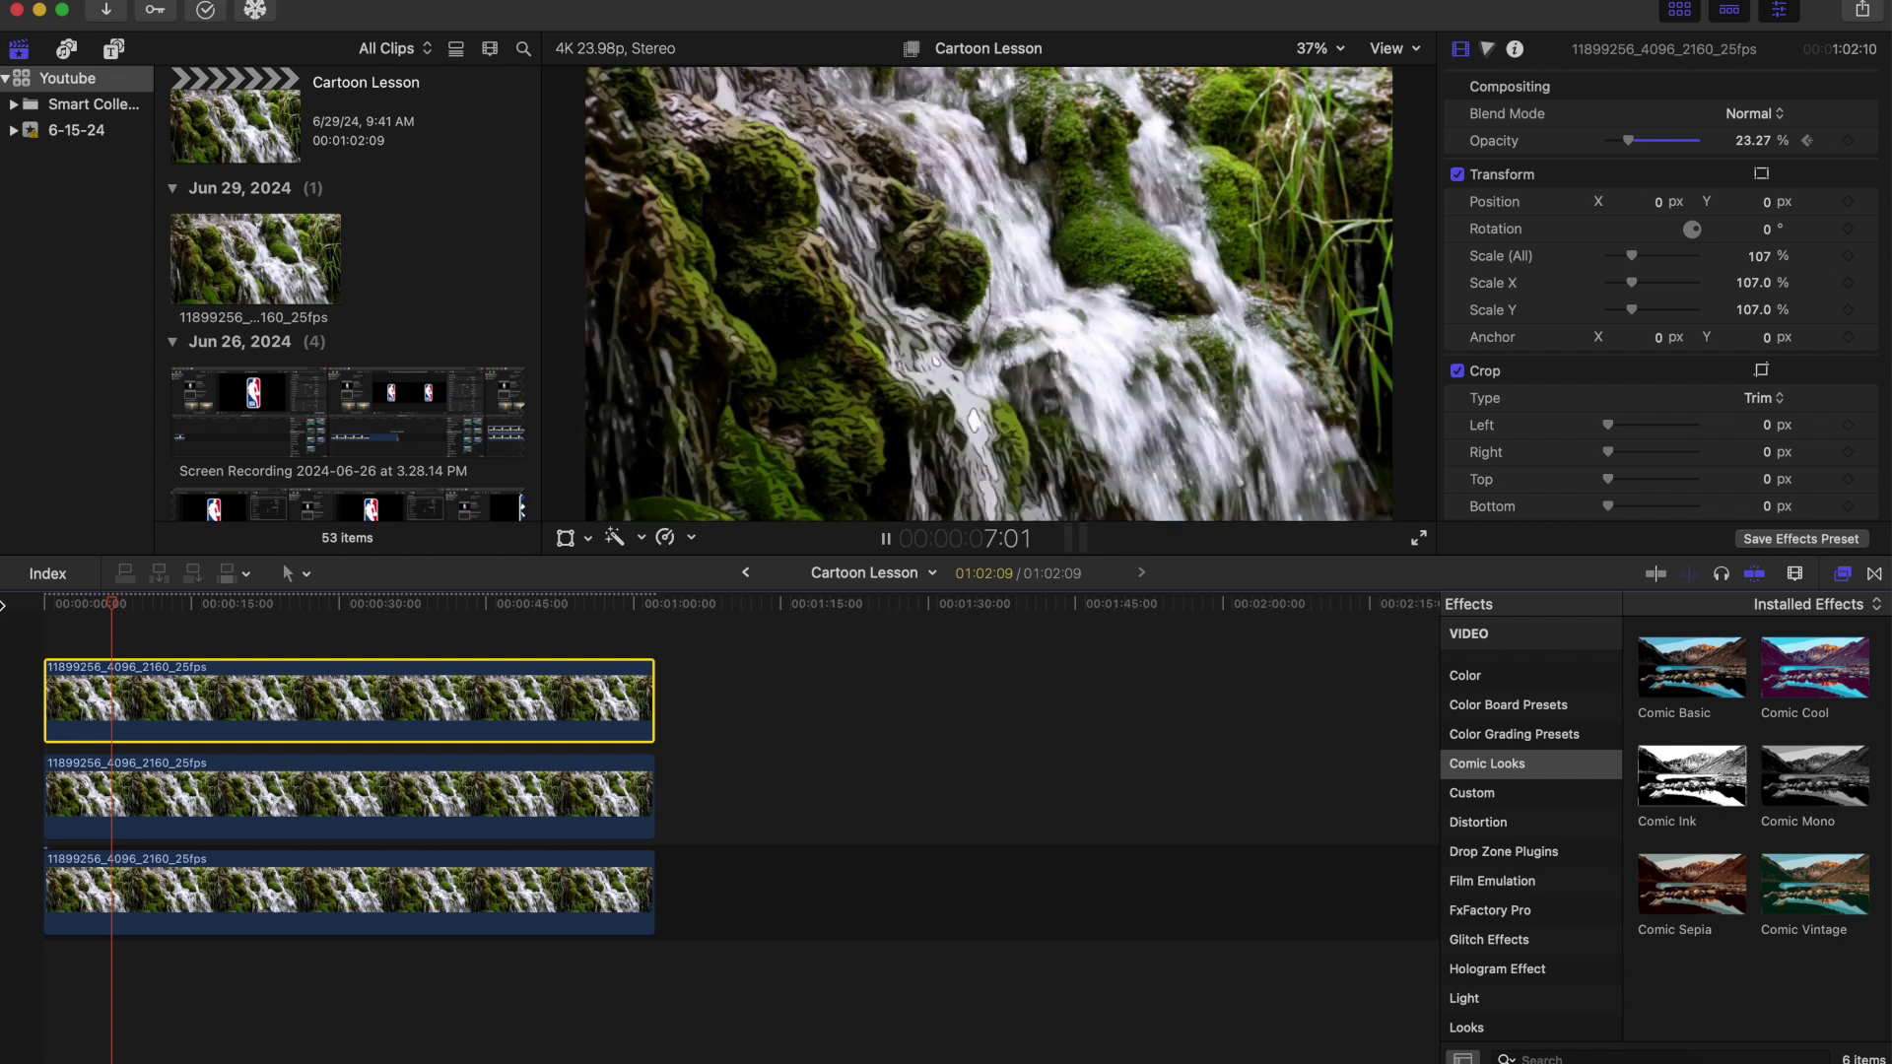
{"action": "key", "text": "space"}
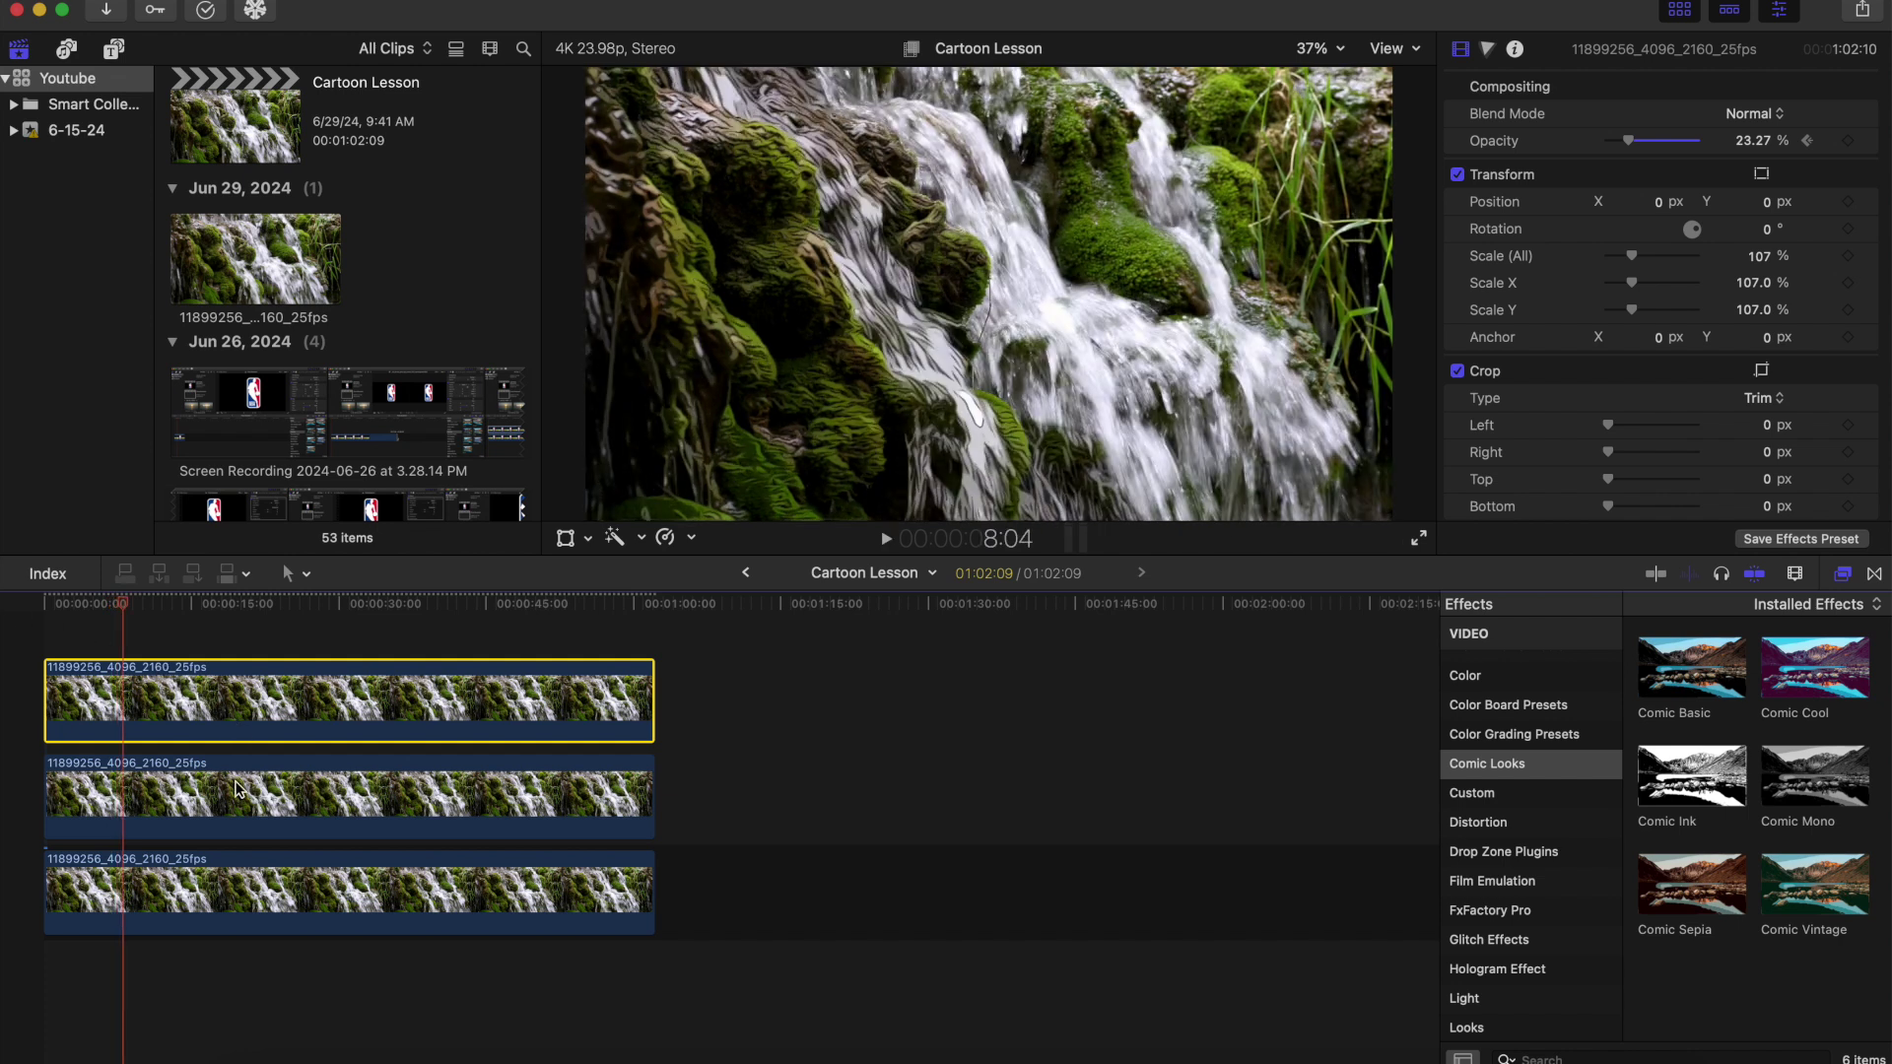
Set the first Comic Basic to Ink Edges 94.9%/Ink Fill 100%, the second to 100%/84.82%.
{"action": "left_click", "coordinate": [237, 788]}
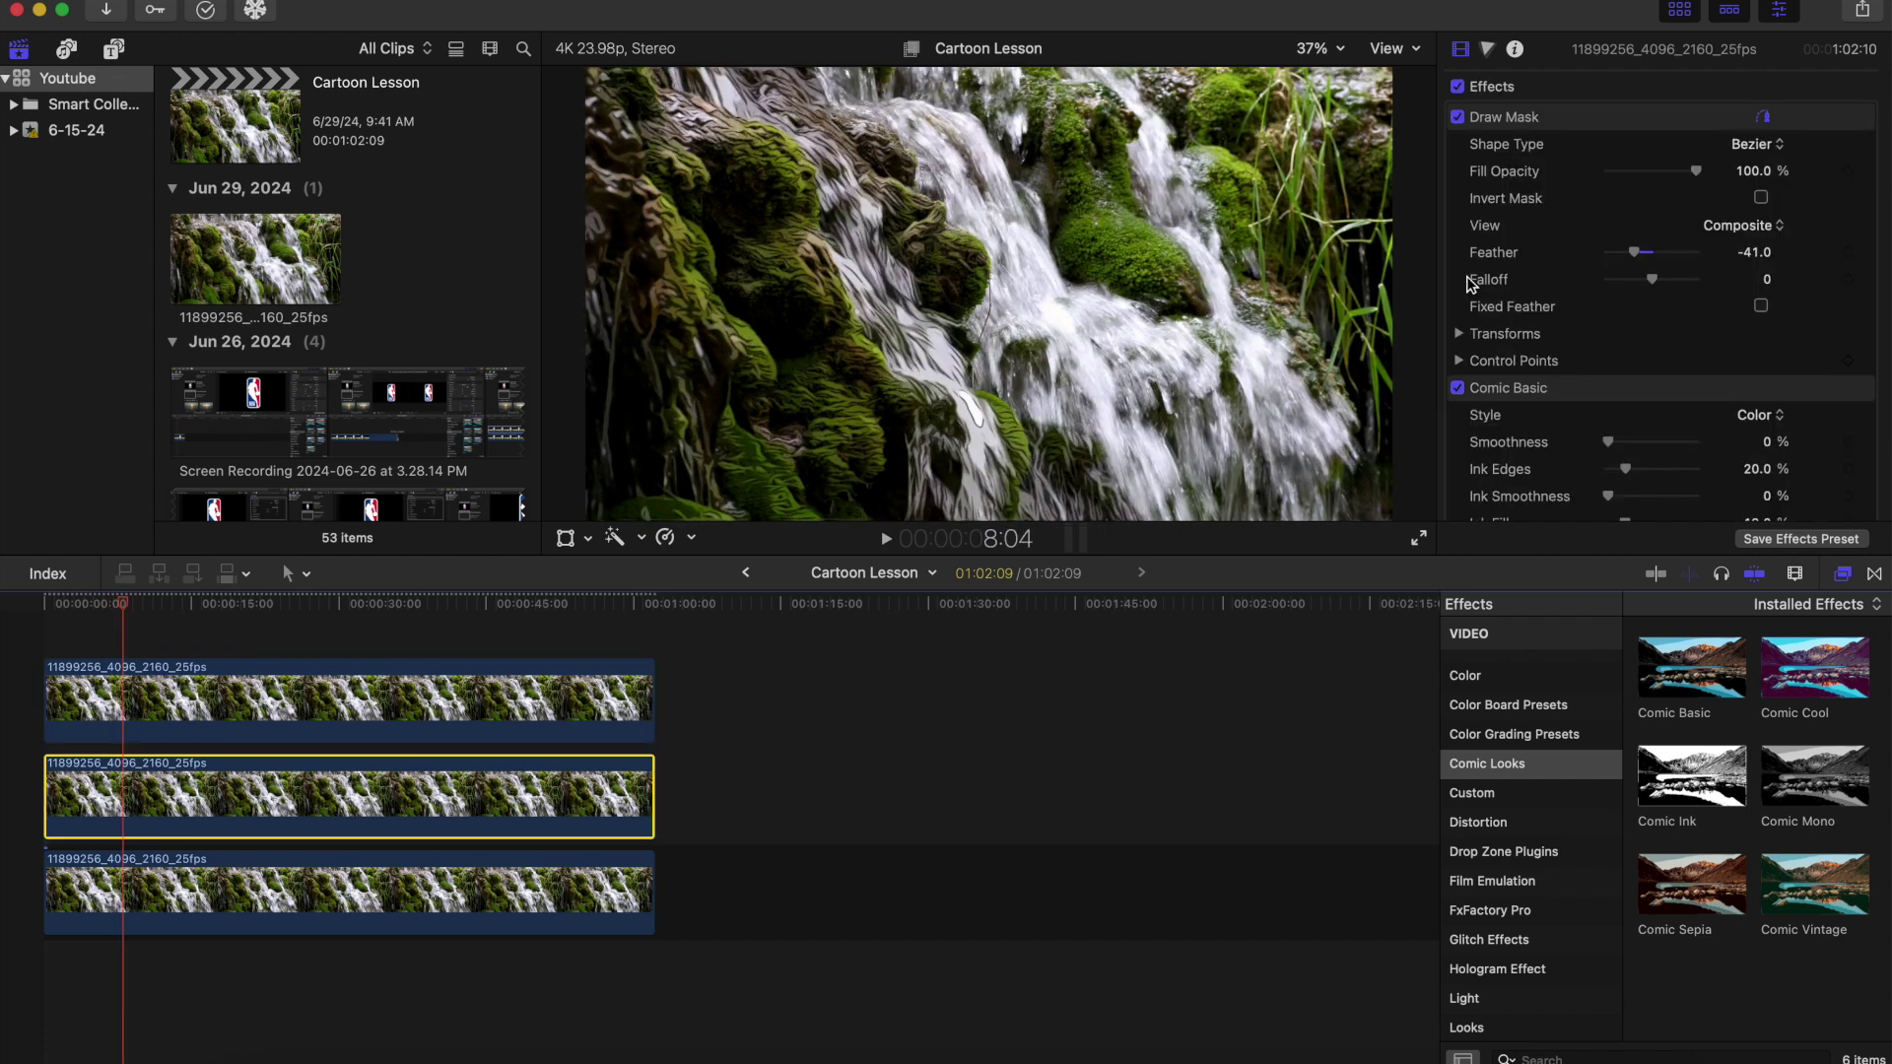
{"action": "scroll", "coordinate": [1636, 340], "scroll_direction": "down", "scroll_amount": 3}
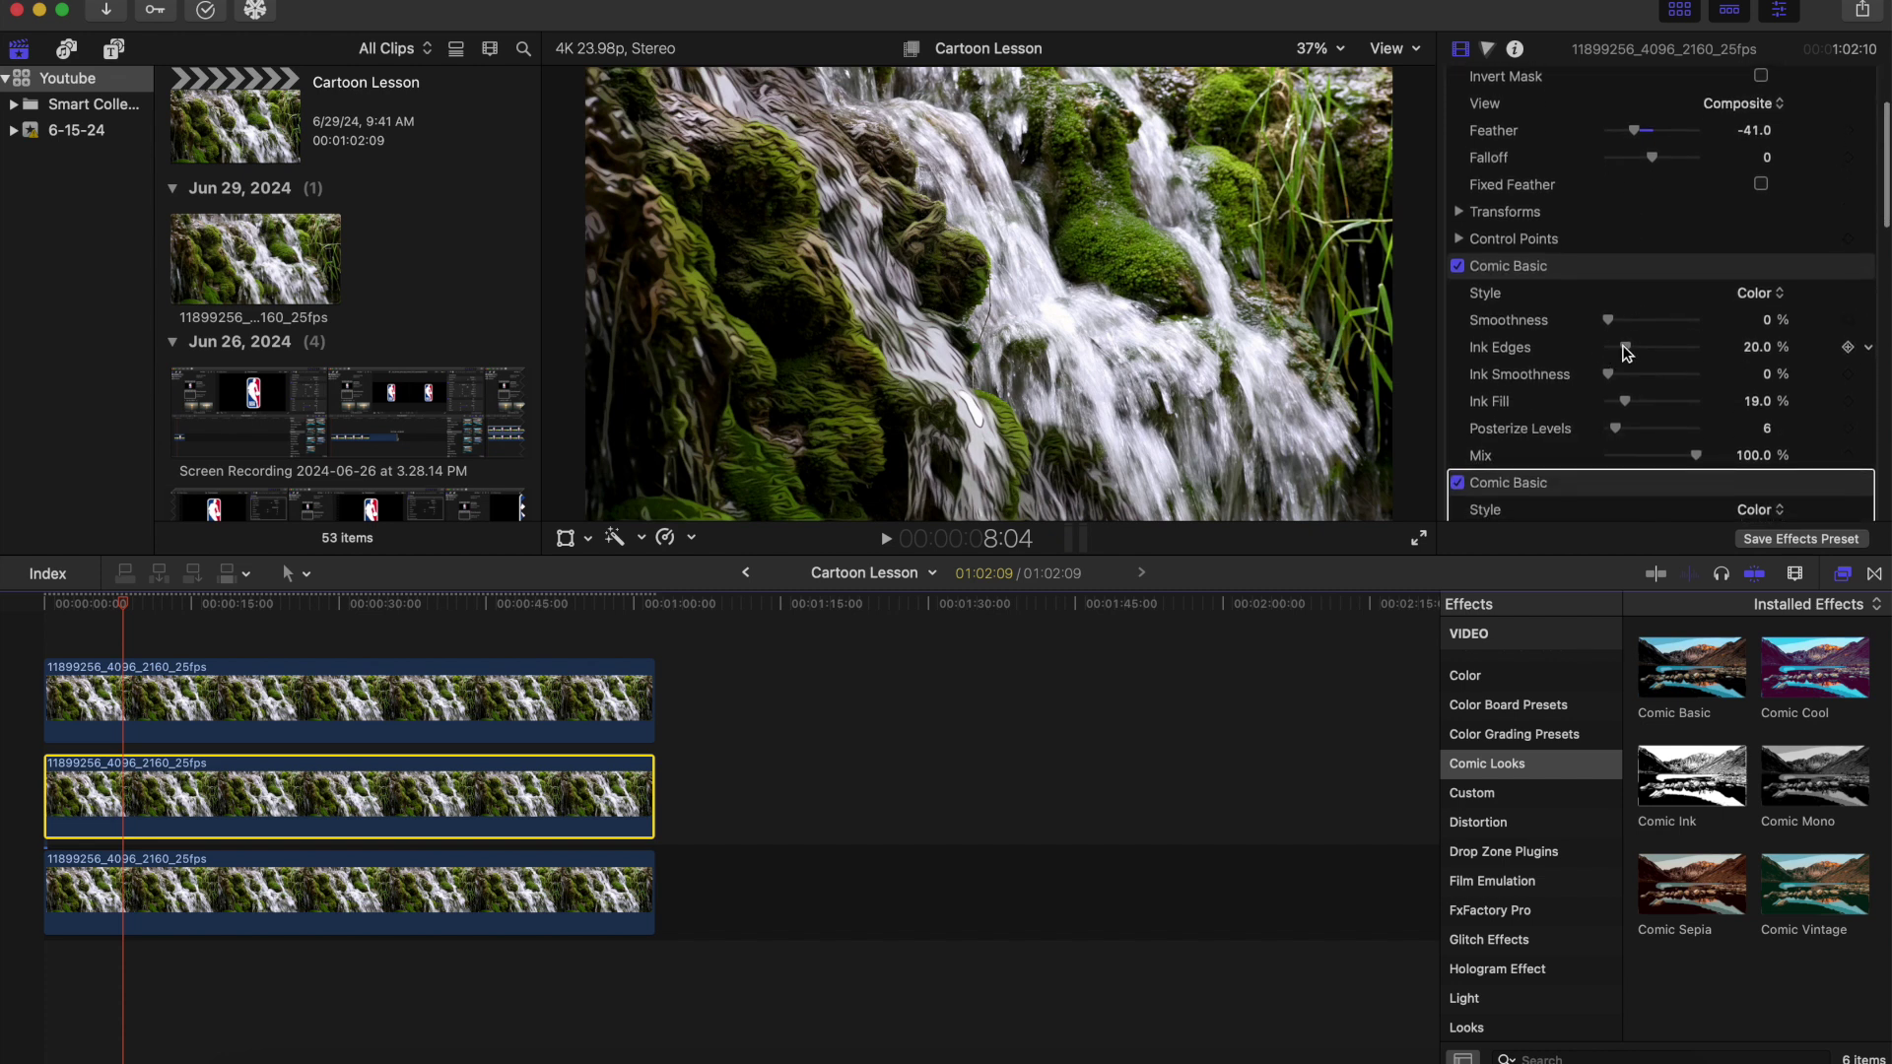
{"action": "left_click_drag", "start_coordinate": [1631, 355], "coordinate": [1697, 363]}
{"action": "scroll", "coordinate": [1697, 355], "scroll_direction": "down", "scroll_amount": 3}
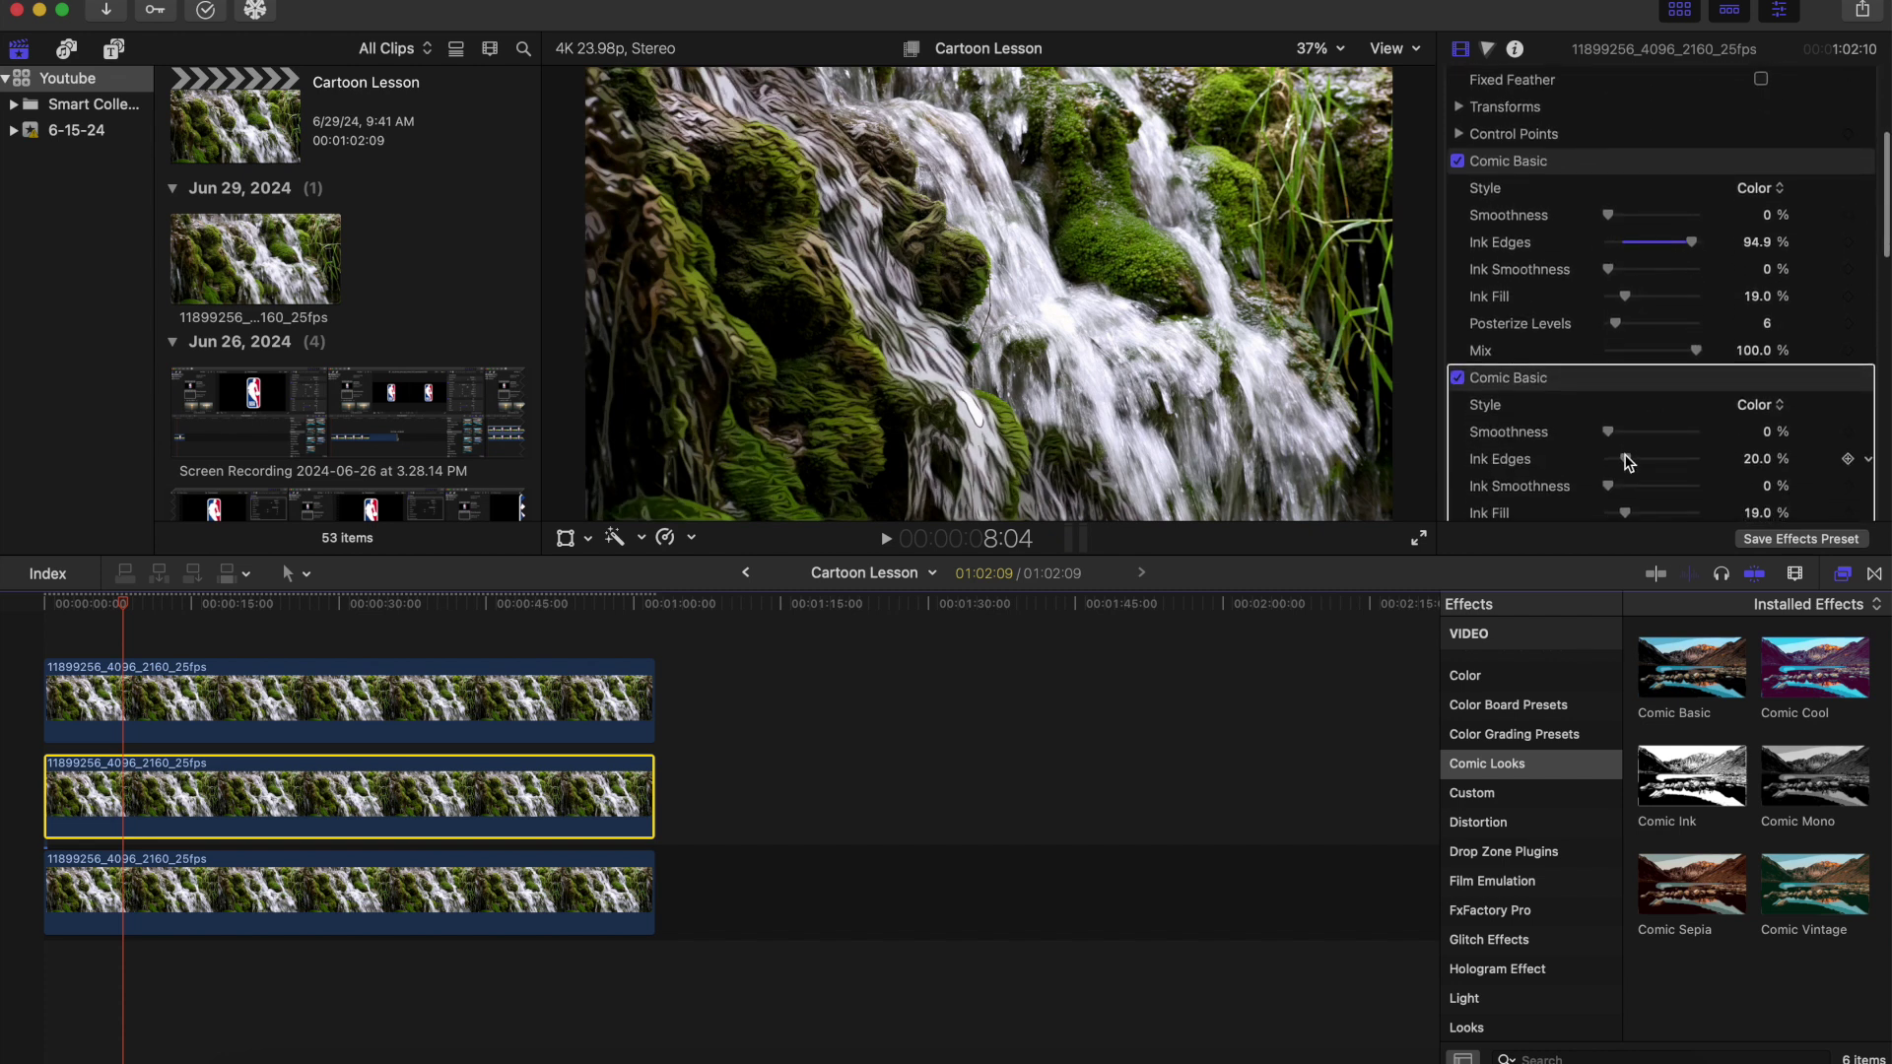
{"action": "left_click_drag", "start_coordinate": [1624, 458], "coordinate": [1705, 474]}
{"action": "scroll", "coordinate": [1618, 460], "scroll_direction": "down", "scroll_amount": 2}
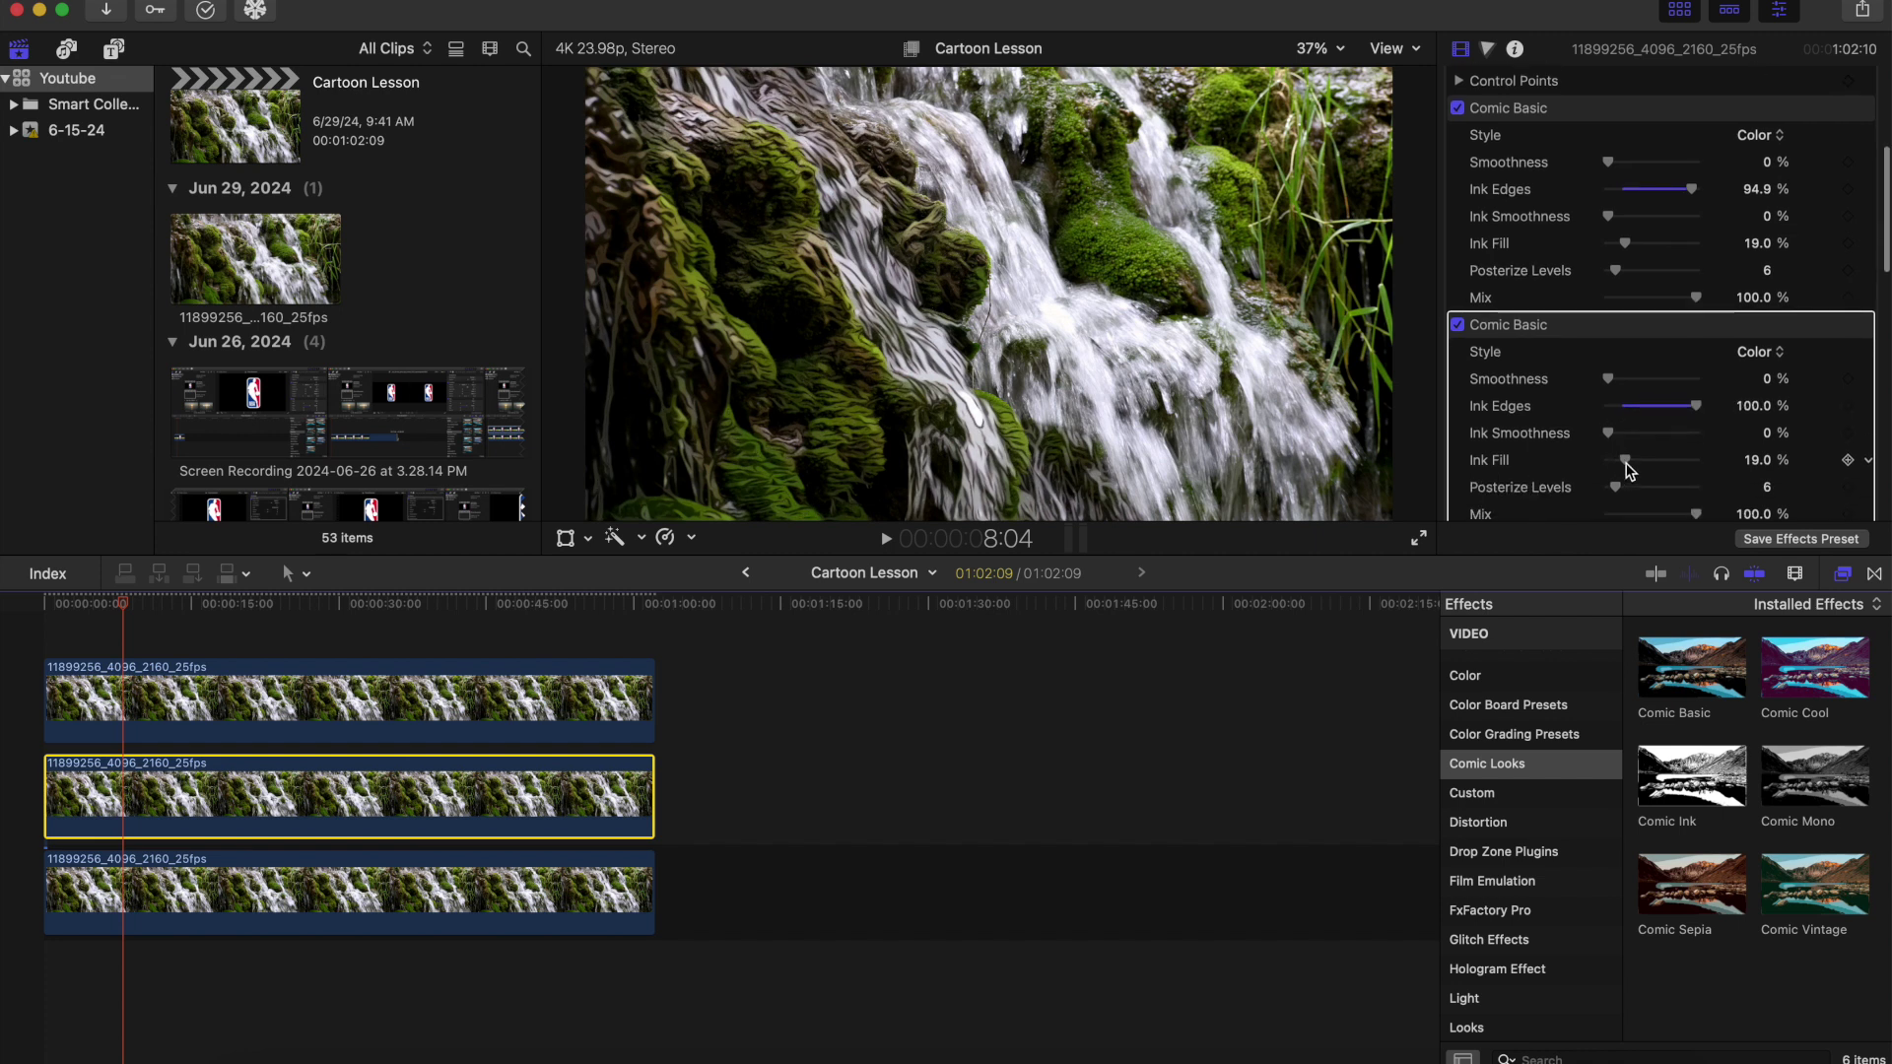
{"action": "left_click_drag", "start_coordinate": [1626, 463], "coordinate": [1683, 463]}
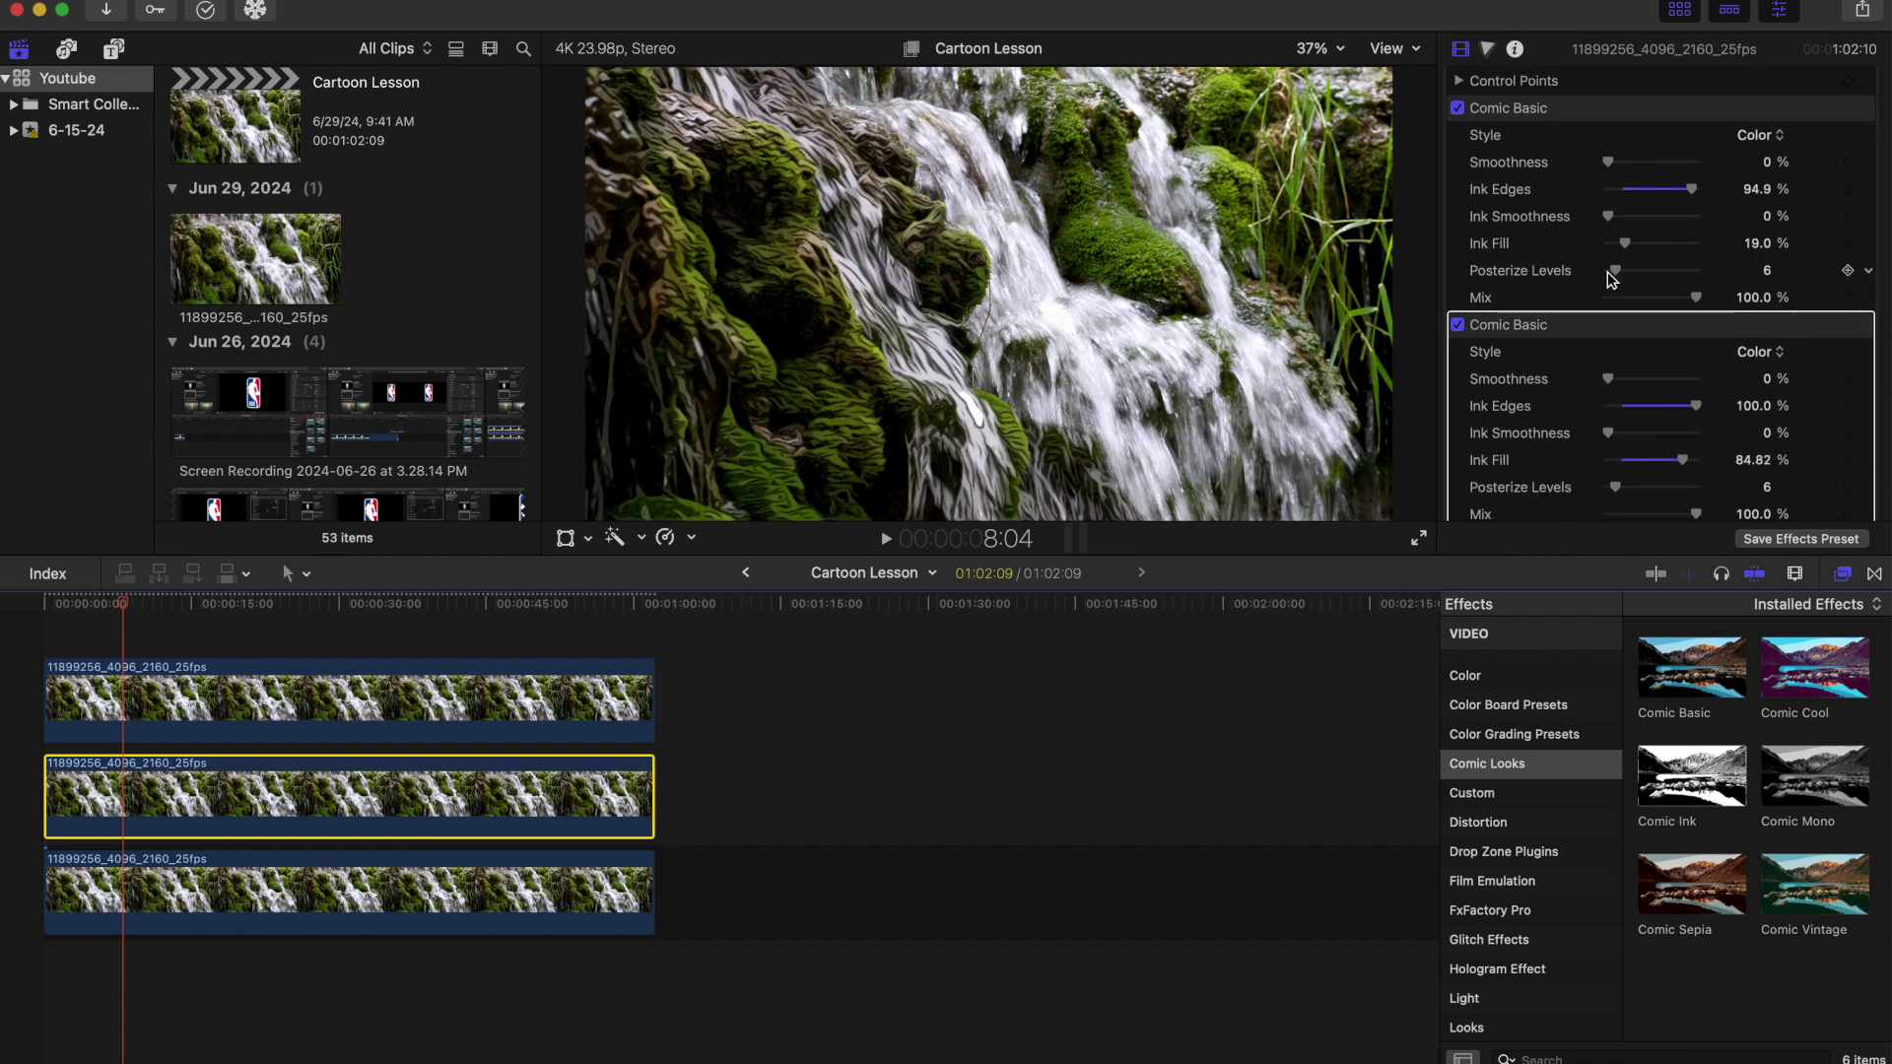
{"action": "left_click_drag", "start_coordinate": [1669, 246], "coordinate": [1701, 256]}
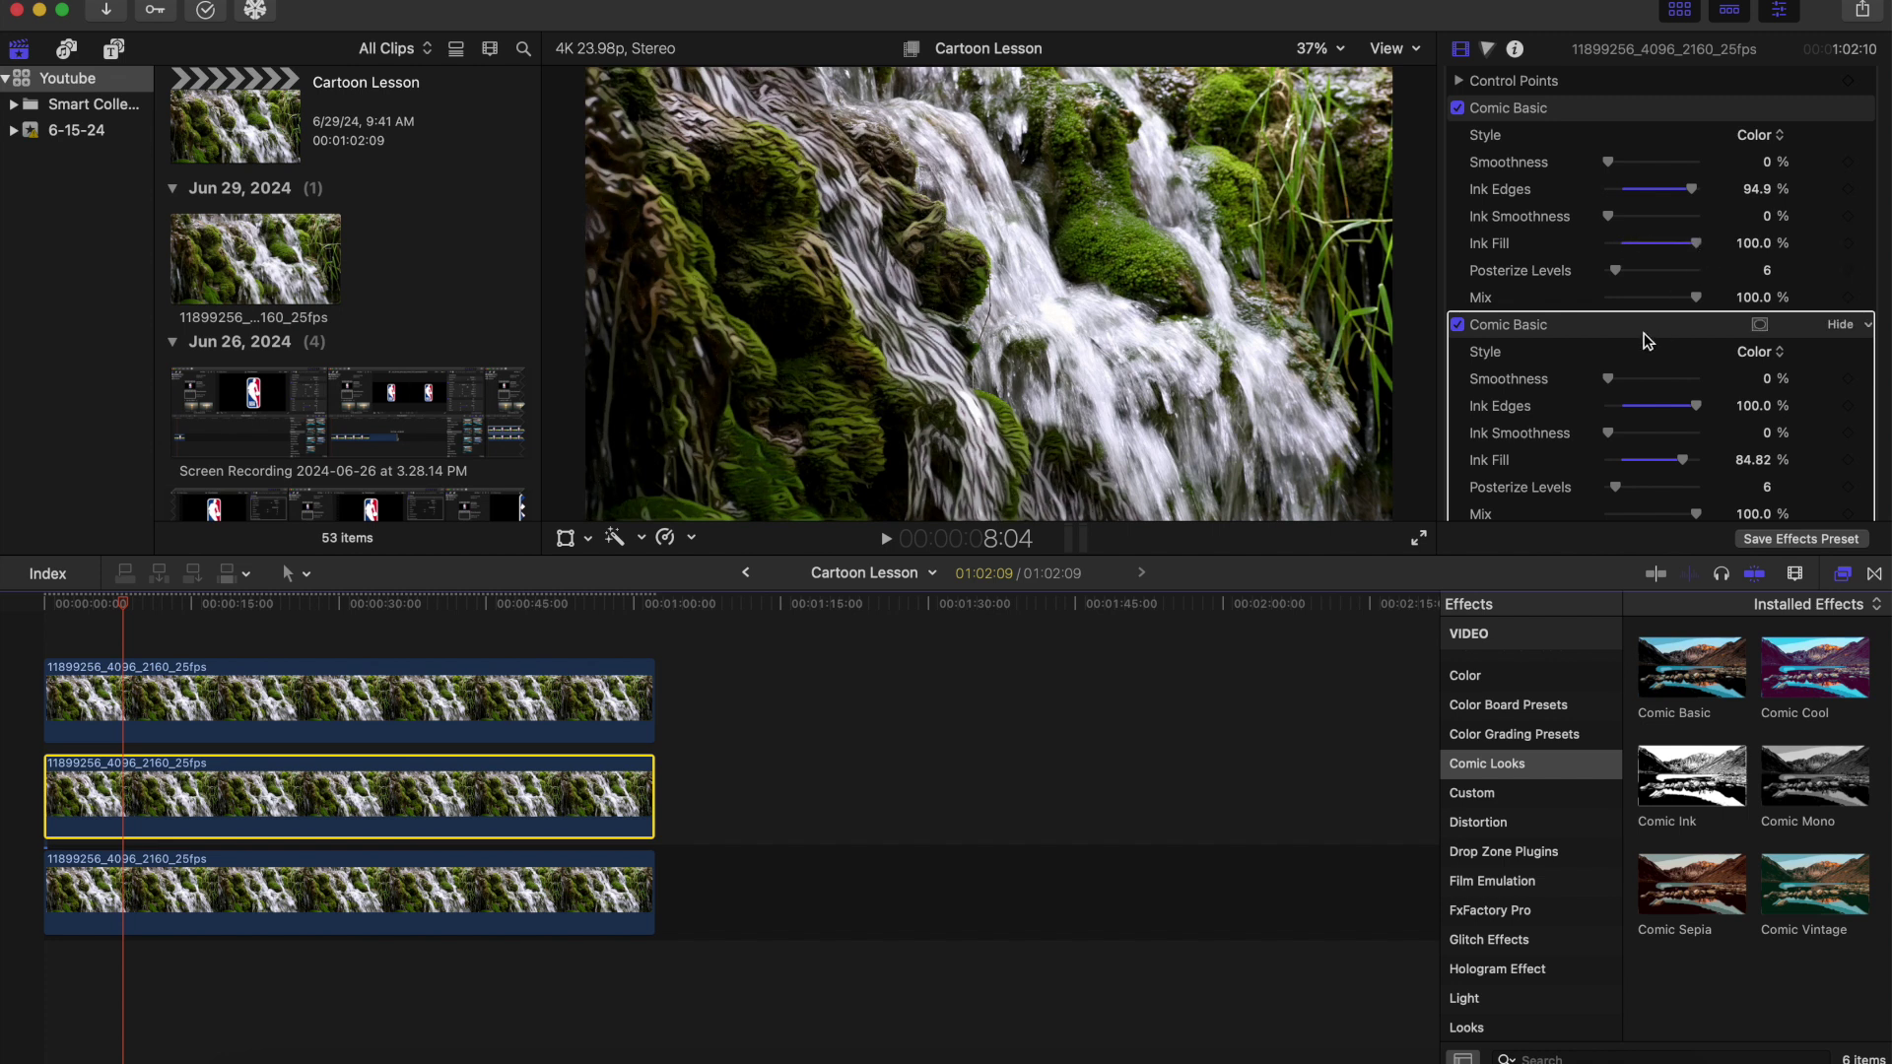
{"action": "scroll", "coordinate": [1644, 431], "scroll_direction": "down", "scroll_amount": 2}
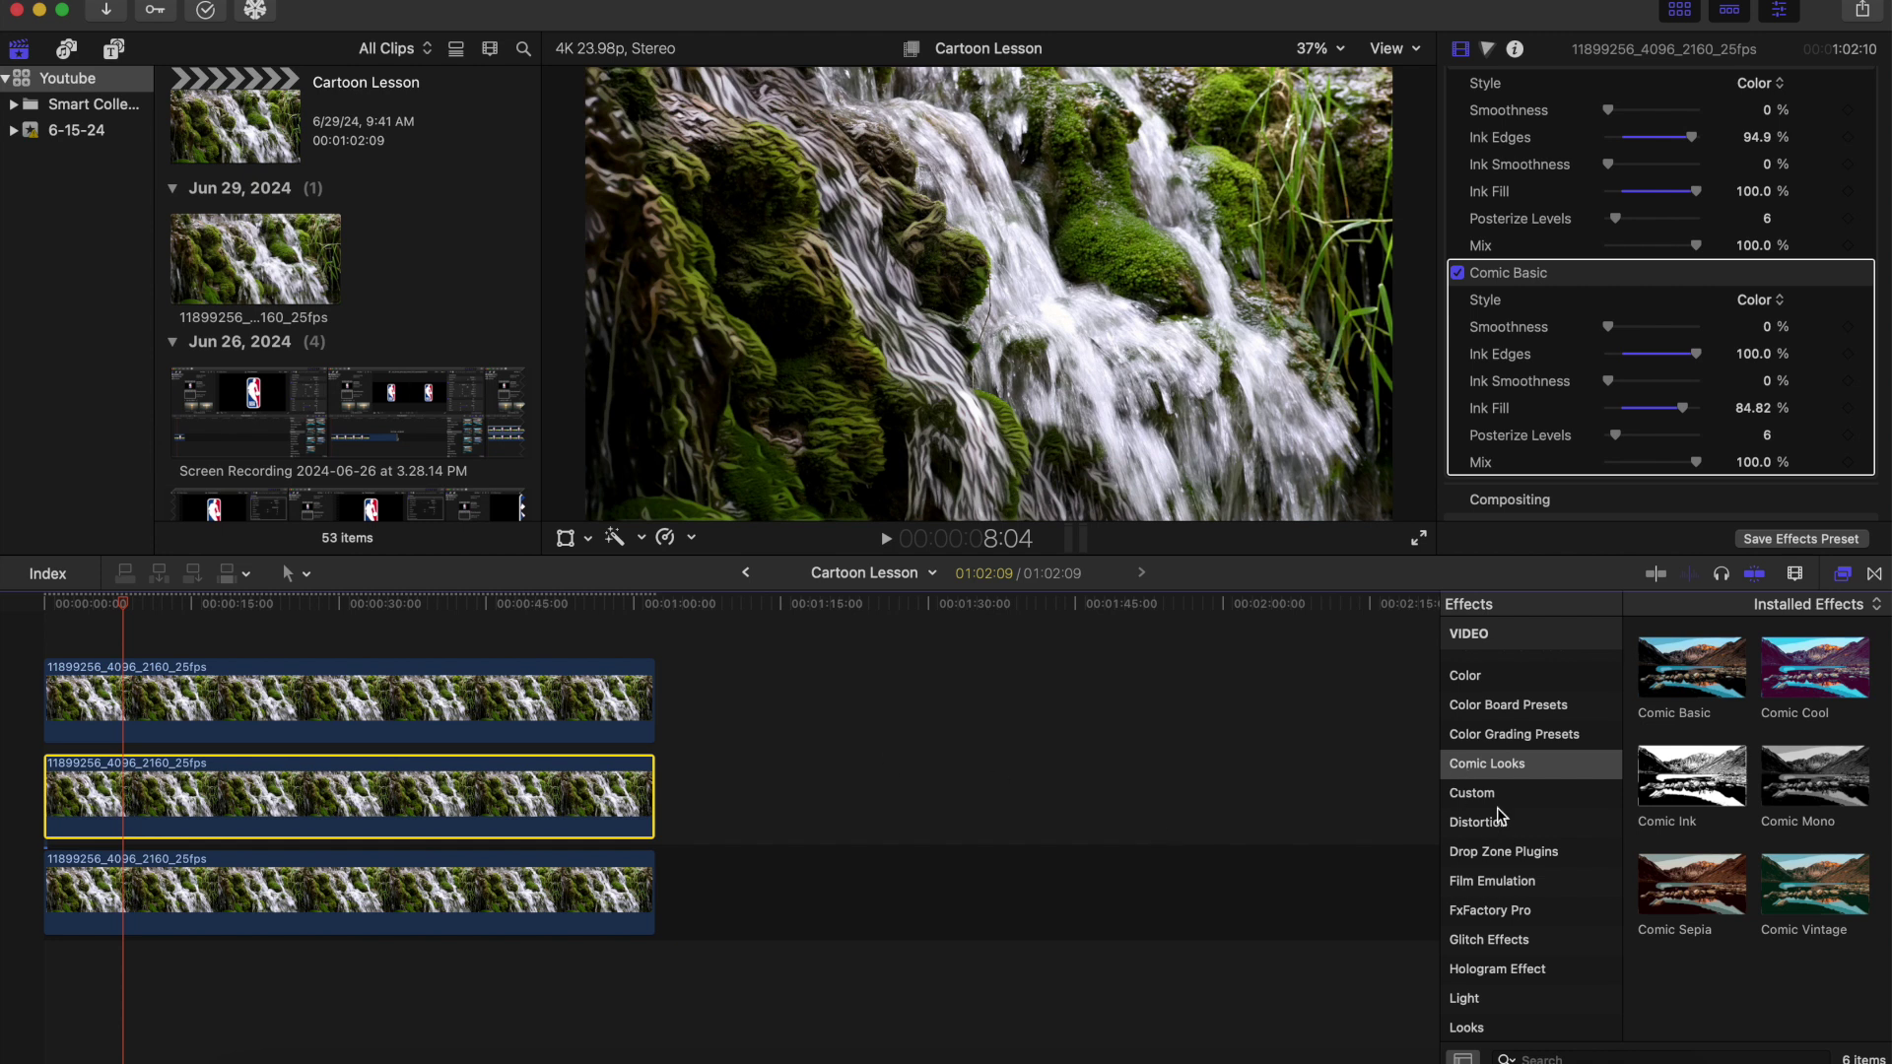
Apply the BillStudios Glint Light Effect to the masked middle waterfall clip.
{"action": "scroll", "coordinate": [1521, 828], "scroll_direction": "down", "scroll_amount": 3}
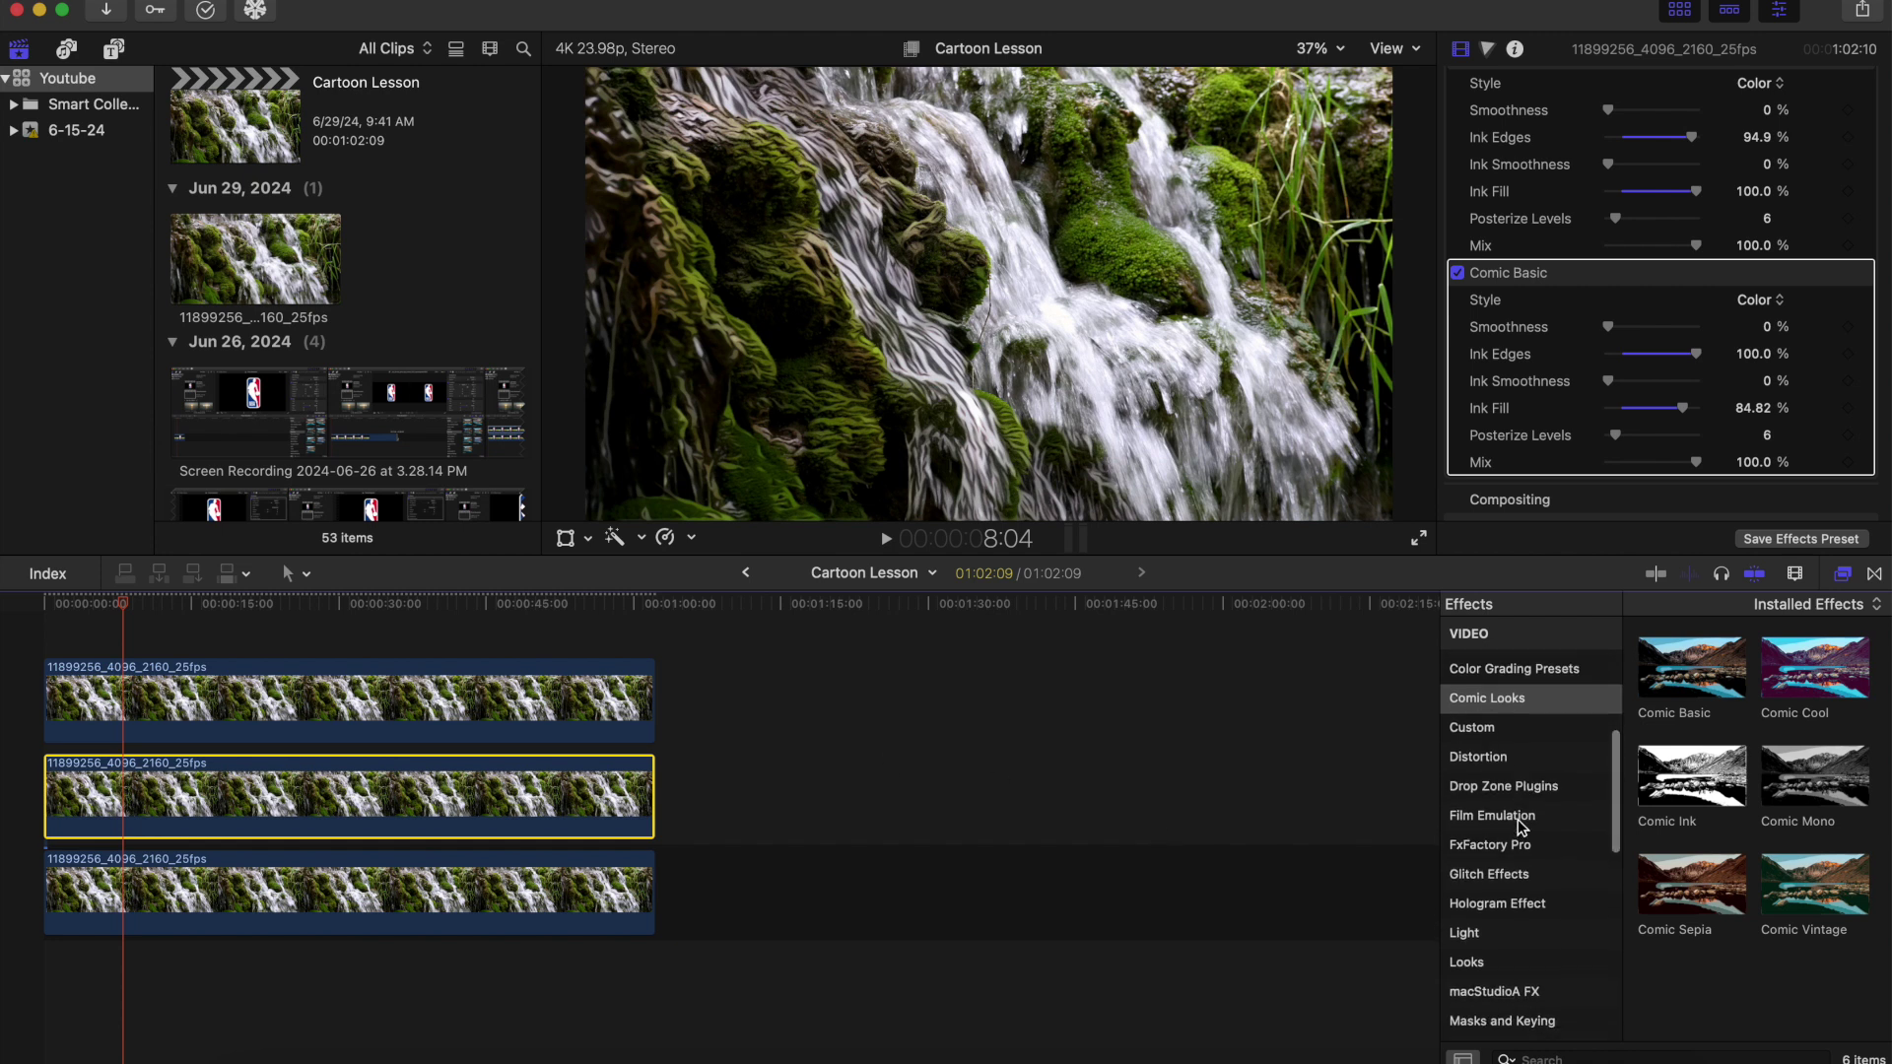
{"action": "scroll", "coordinate": [1523, 828], "scroll_direction": "up", "scroll_amount": 4}
{"action": "scroll", "coordinate": [1523, 828], "scroll_direction": "up", "scroll_amount": 2}
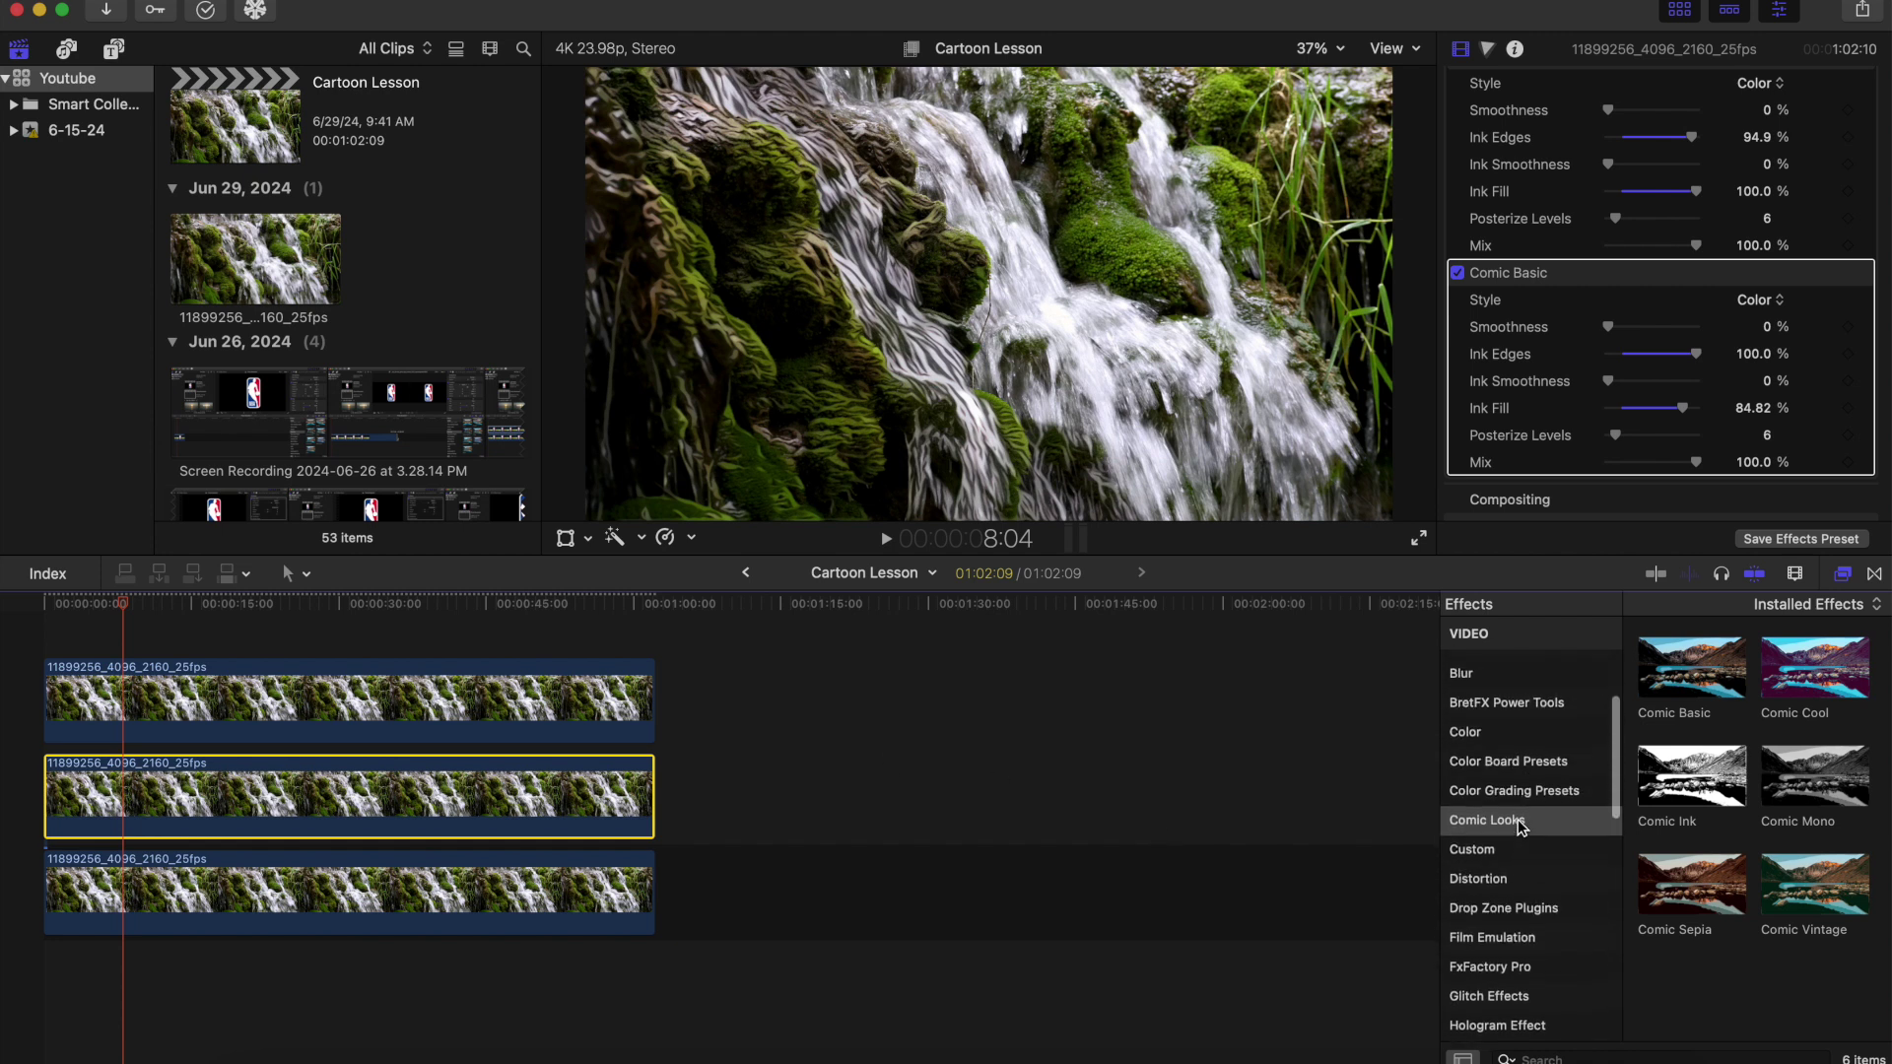
{"action": "scroll", "coordinate": [1521, 828], "scroll_direction": "up", "scroll_amount": 5}
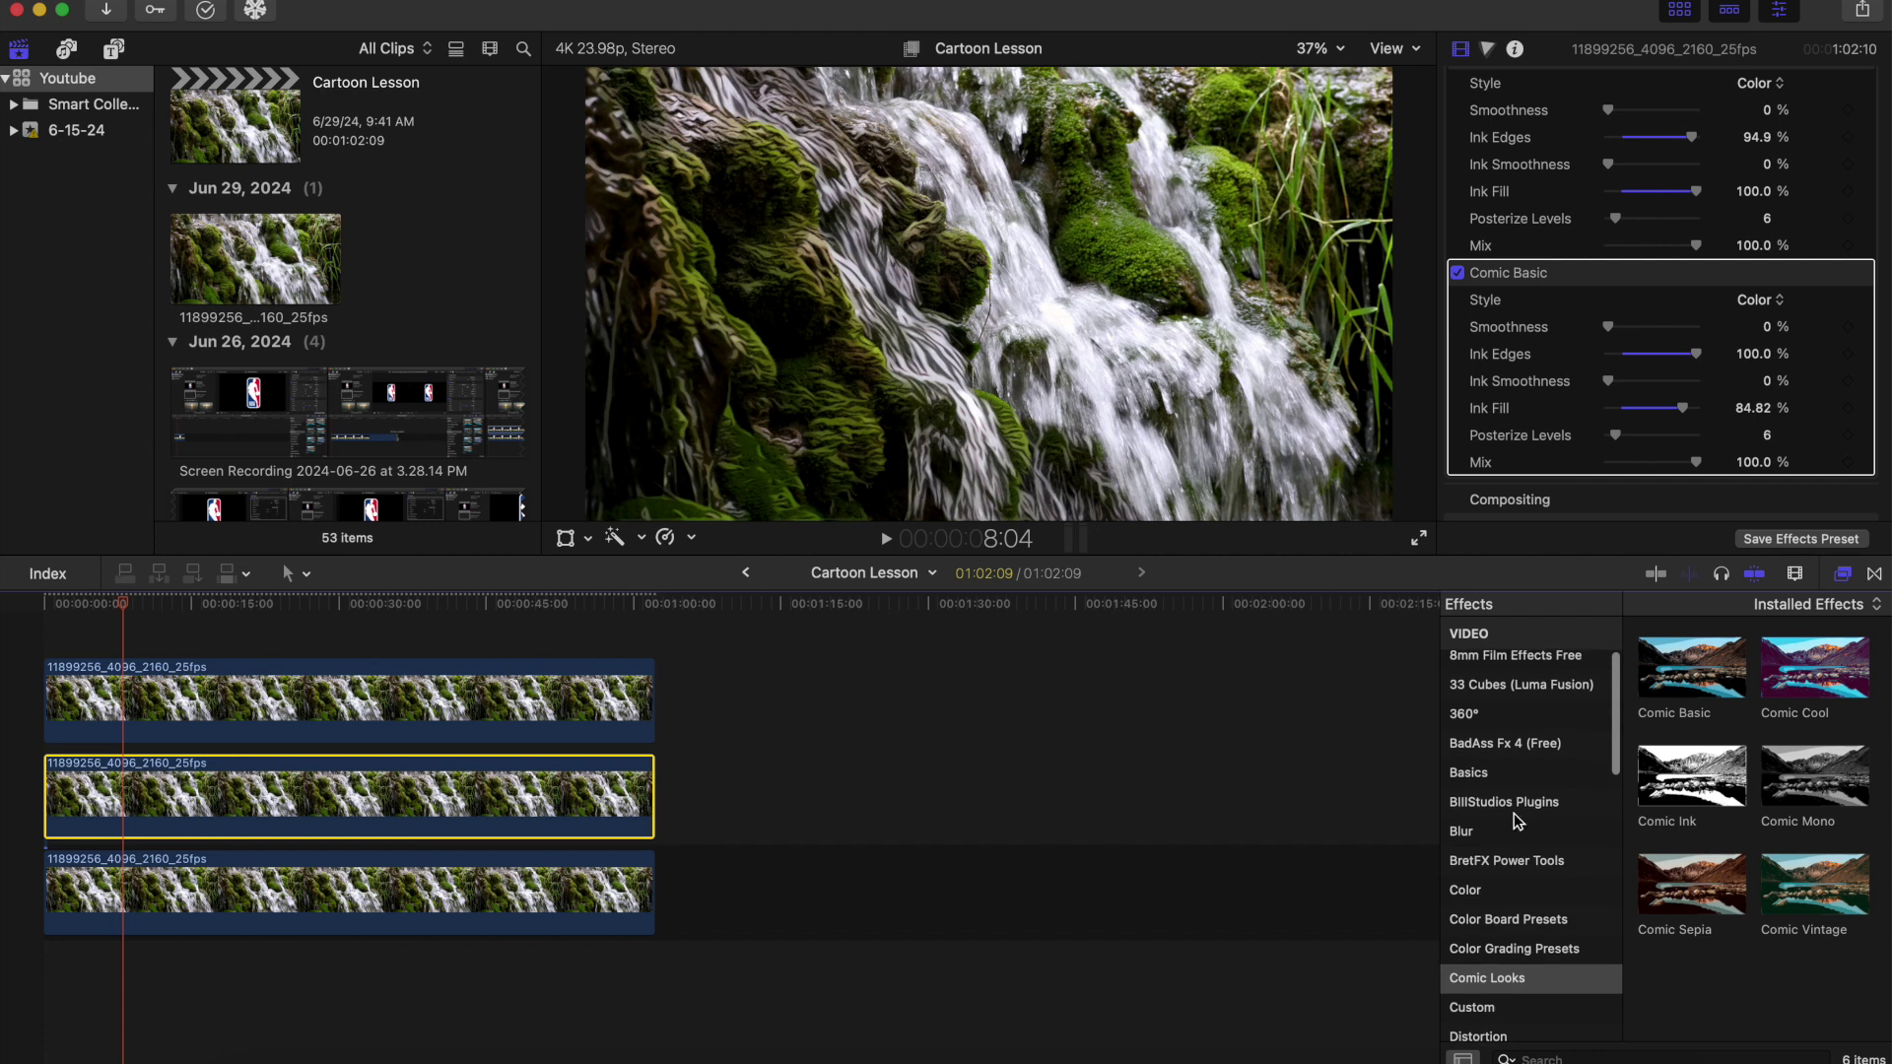
{"action": "left_click", "coordinate": [1511, 804]}
{"action": "scroll", "coordinate": [1736, 897], "scroll_direction": "down", "scroll_amount": 5}
{"action": "scroll", "coordinate": [1737, 896], "scroll_direction": "down", "scroll_amount": 8}
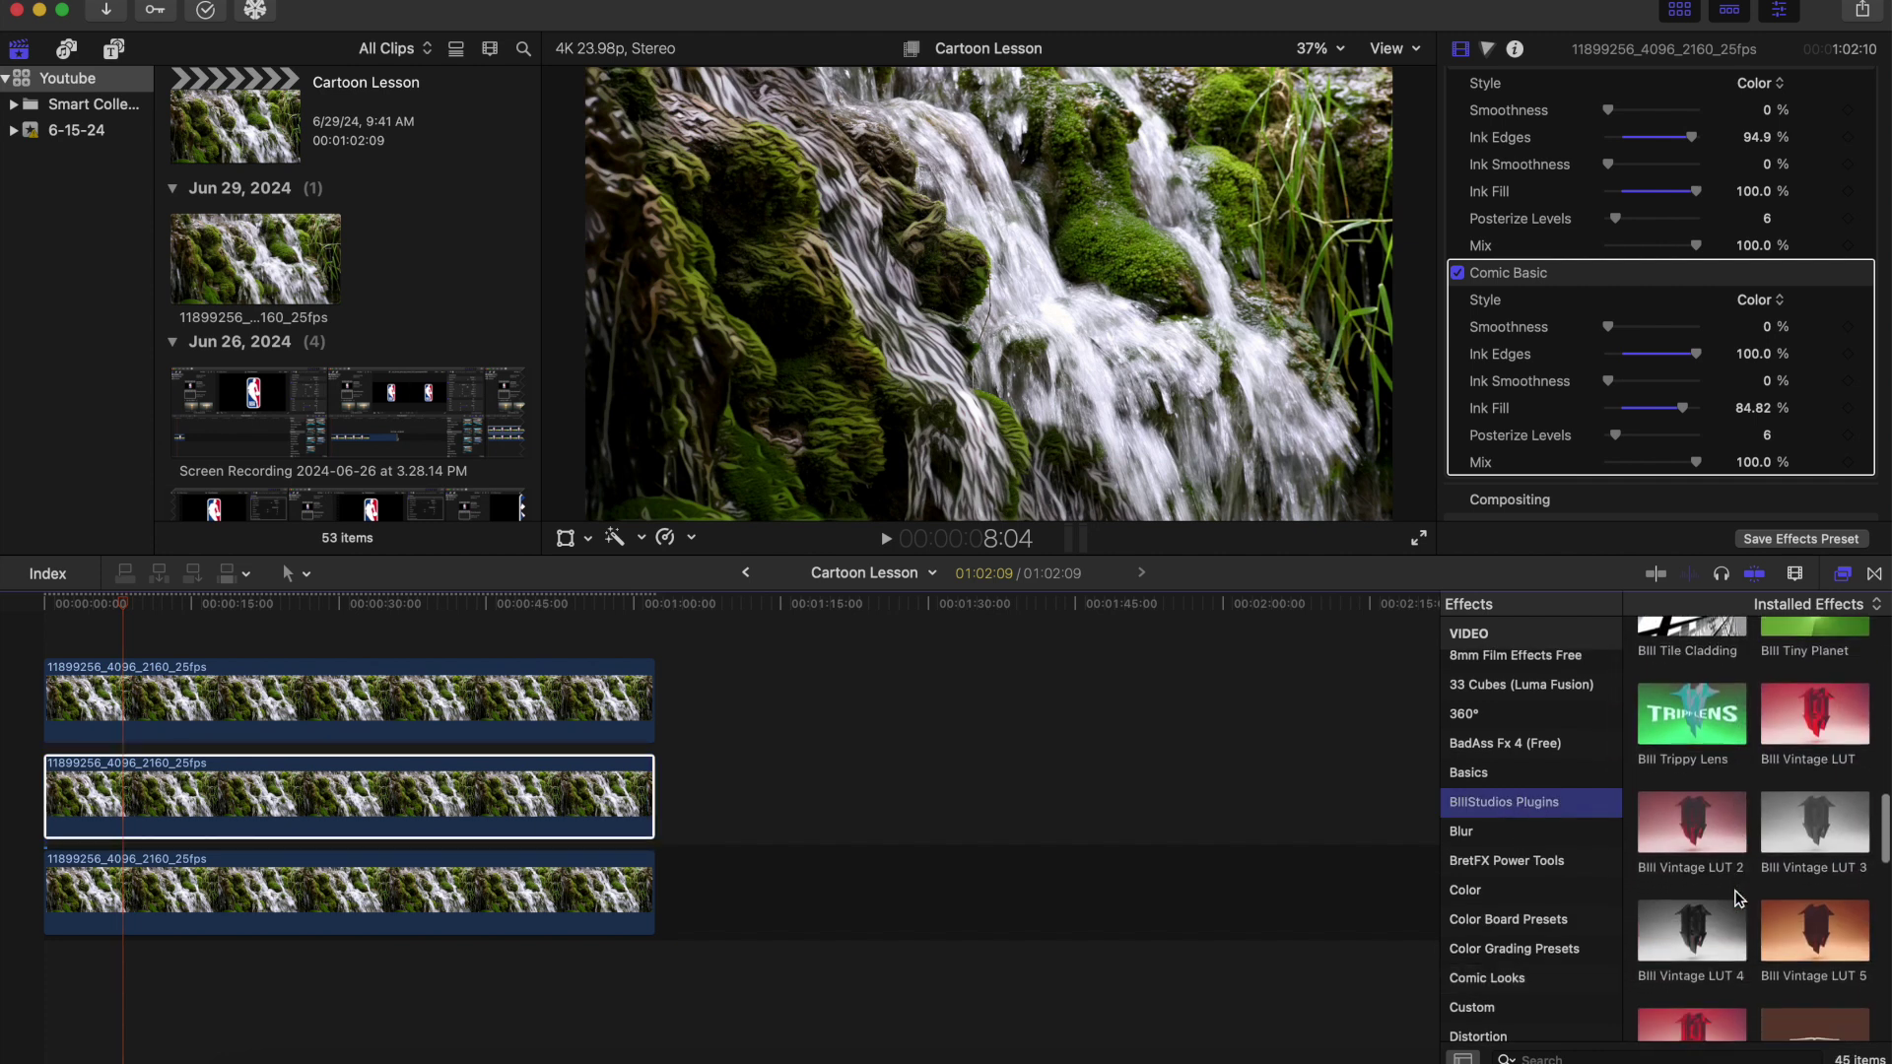
{"action": "scroll", "coordinate": [1737, 896], "scroll_direction": "down", "scroll_amount": 3}
{"action": "left_click_drag", "start_coordinate": [1802, 859], "coordinate": [549, 783]}
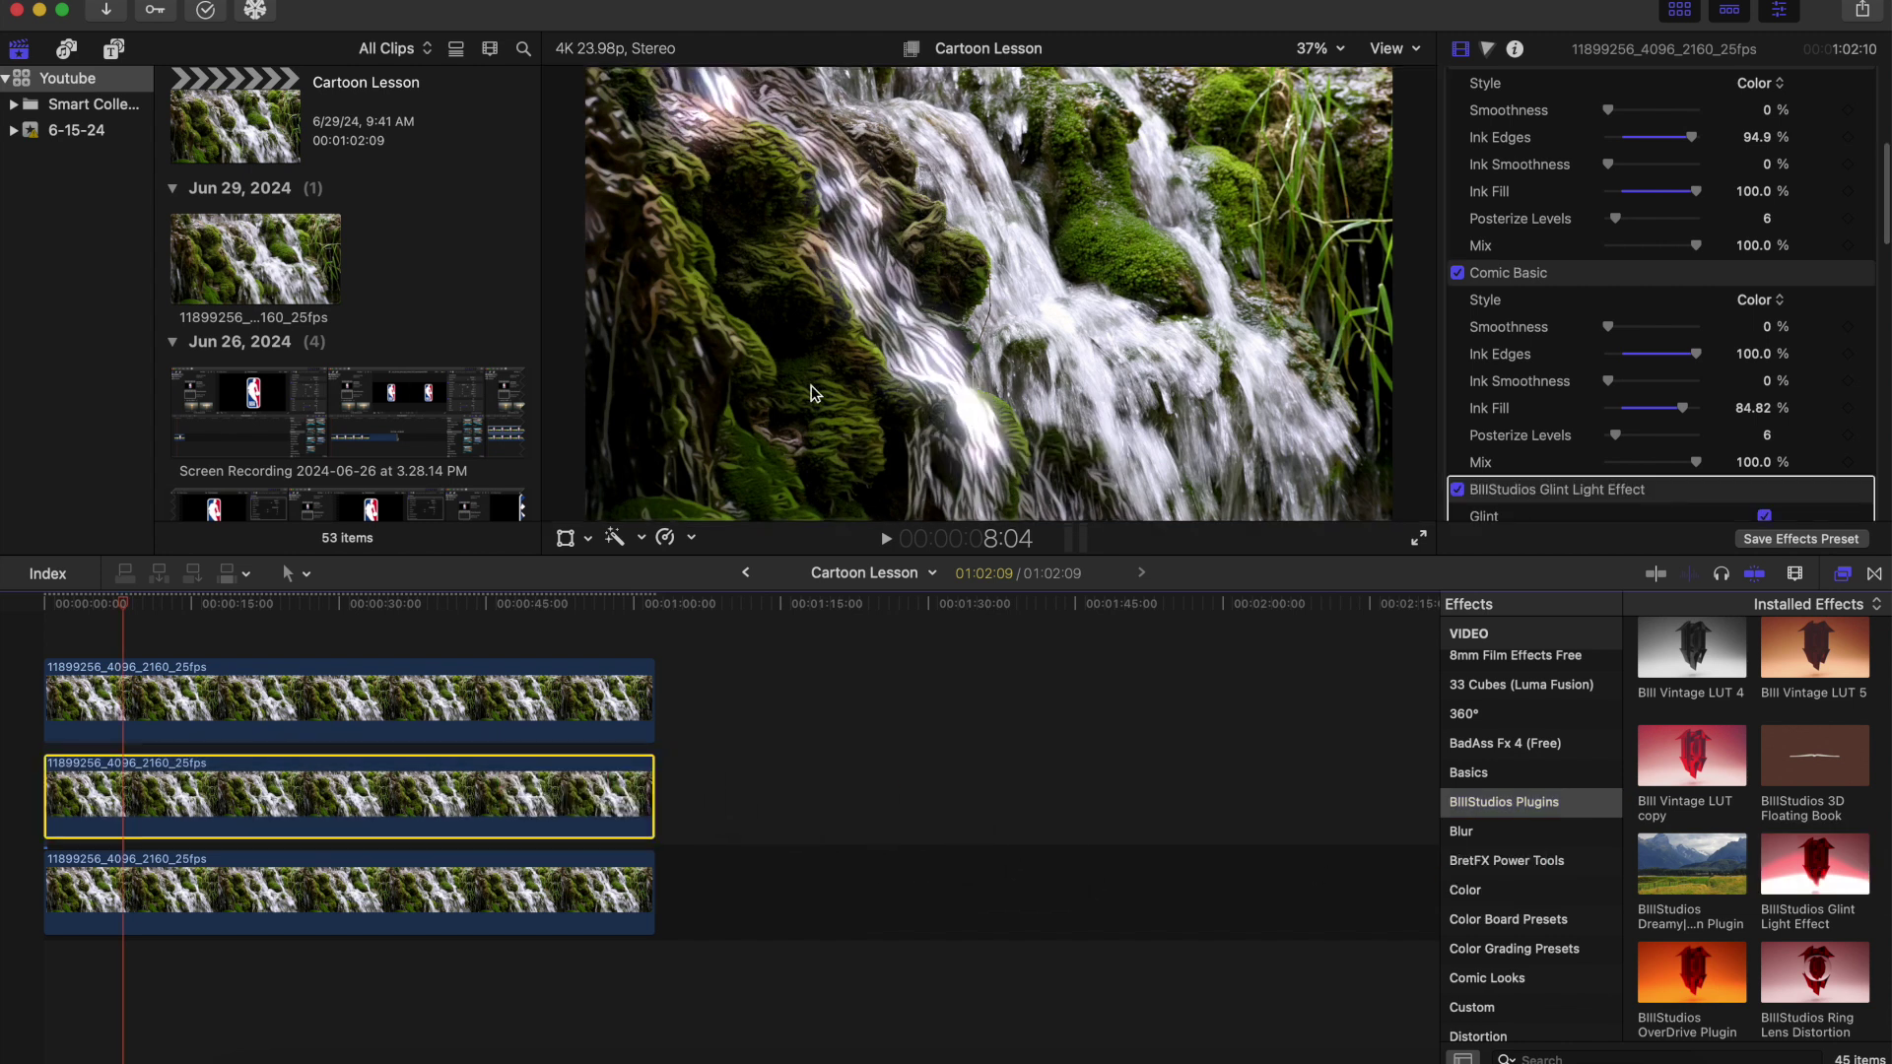
Set the glint's Exposure to 2.0 and ease its Intensity down to 2.52.
{"action": "scroll", "coordinate": [1570, 465], "scroll_direction": "down", "scroll_amount": 5}
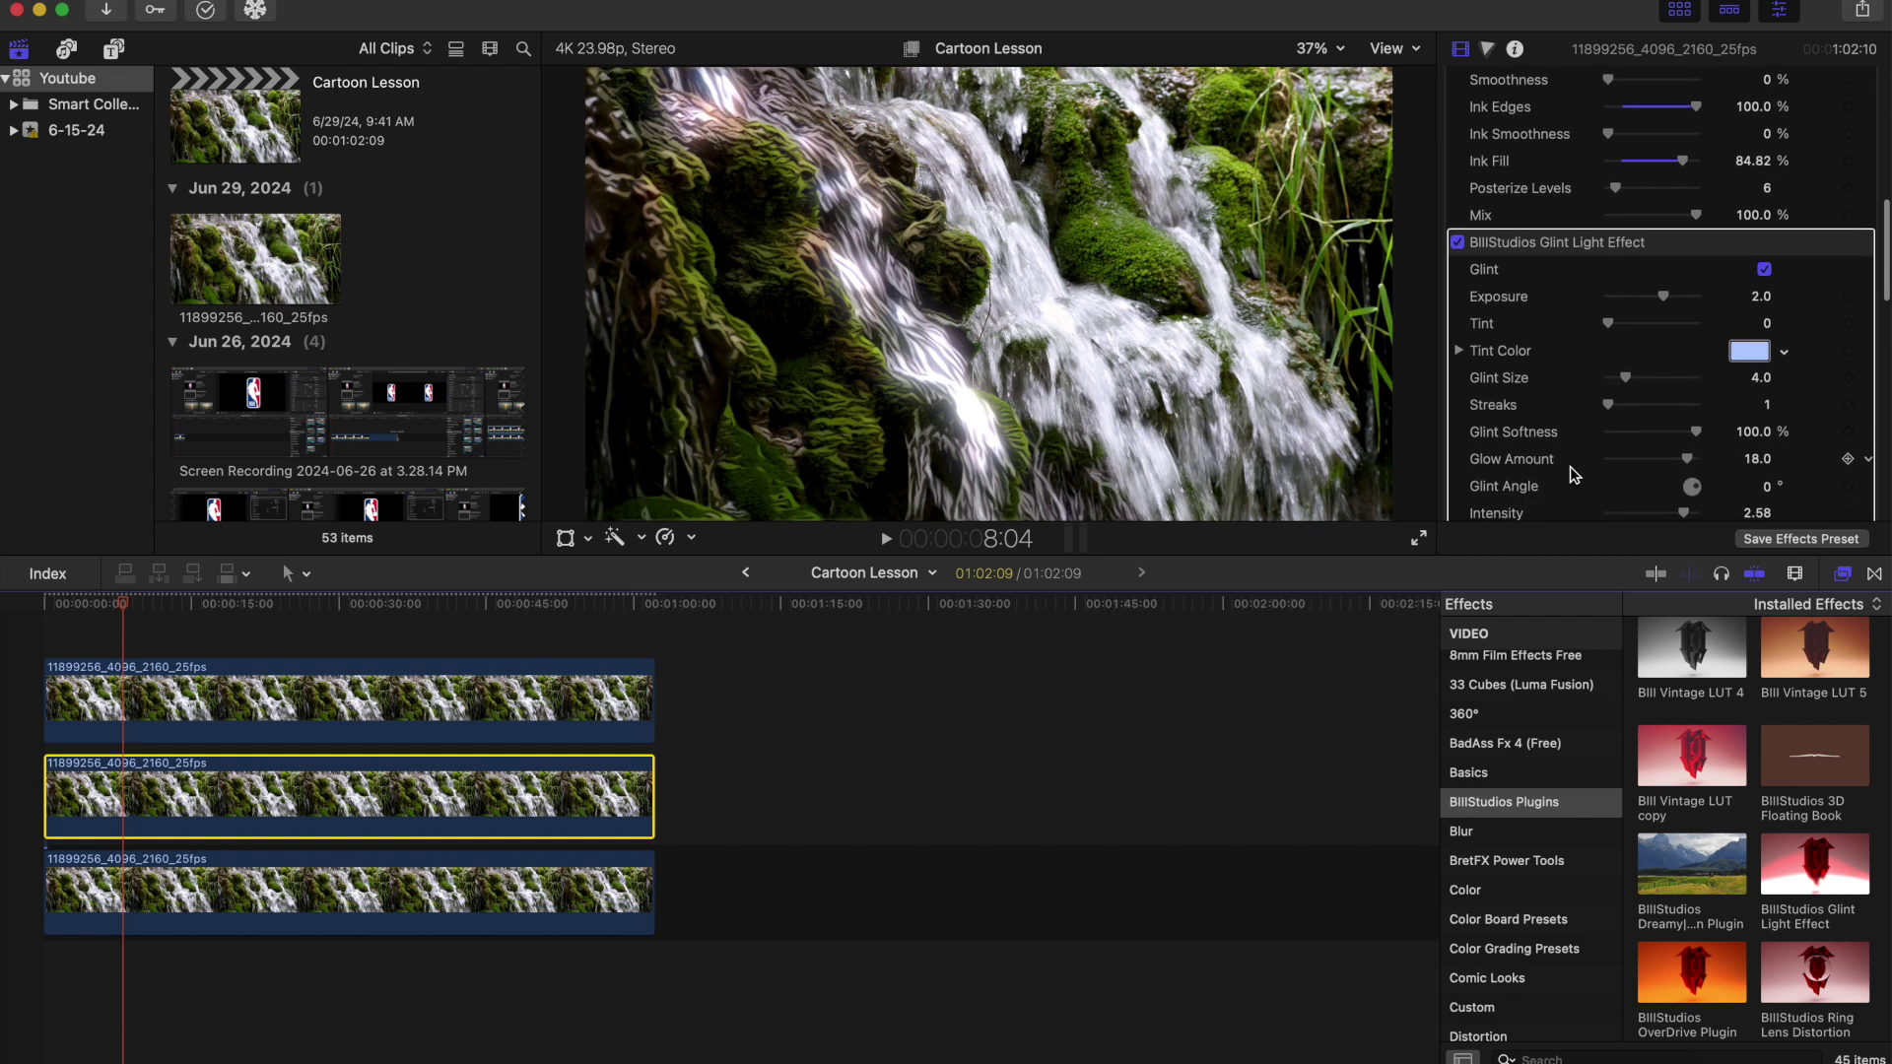
{"action": "left_click_drag", "start_coordinate": [1665, 298], "coordinate": [1666, 303]}
{"action": "scroll", "coordinate": [1623, 412], "scroll_direction": "down", "scroll_amount": 2}
{"action": "left_click_drag", "start_coordinate": [1687, 468], "coordinate": [1684, 465]}
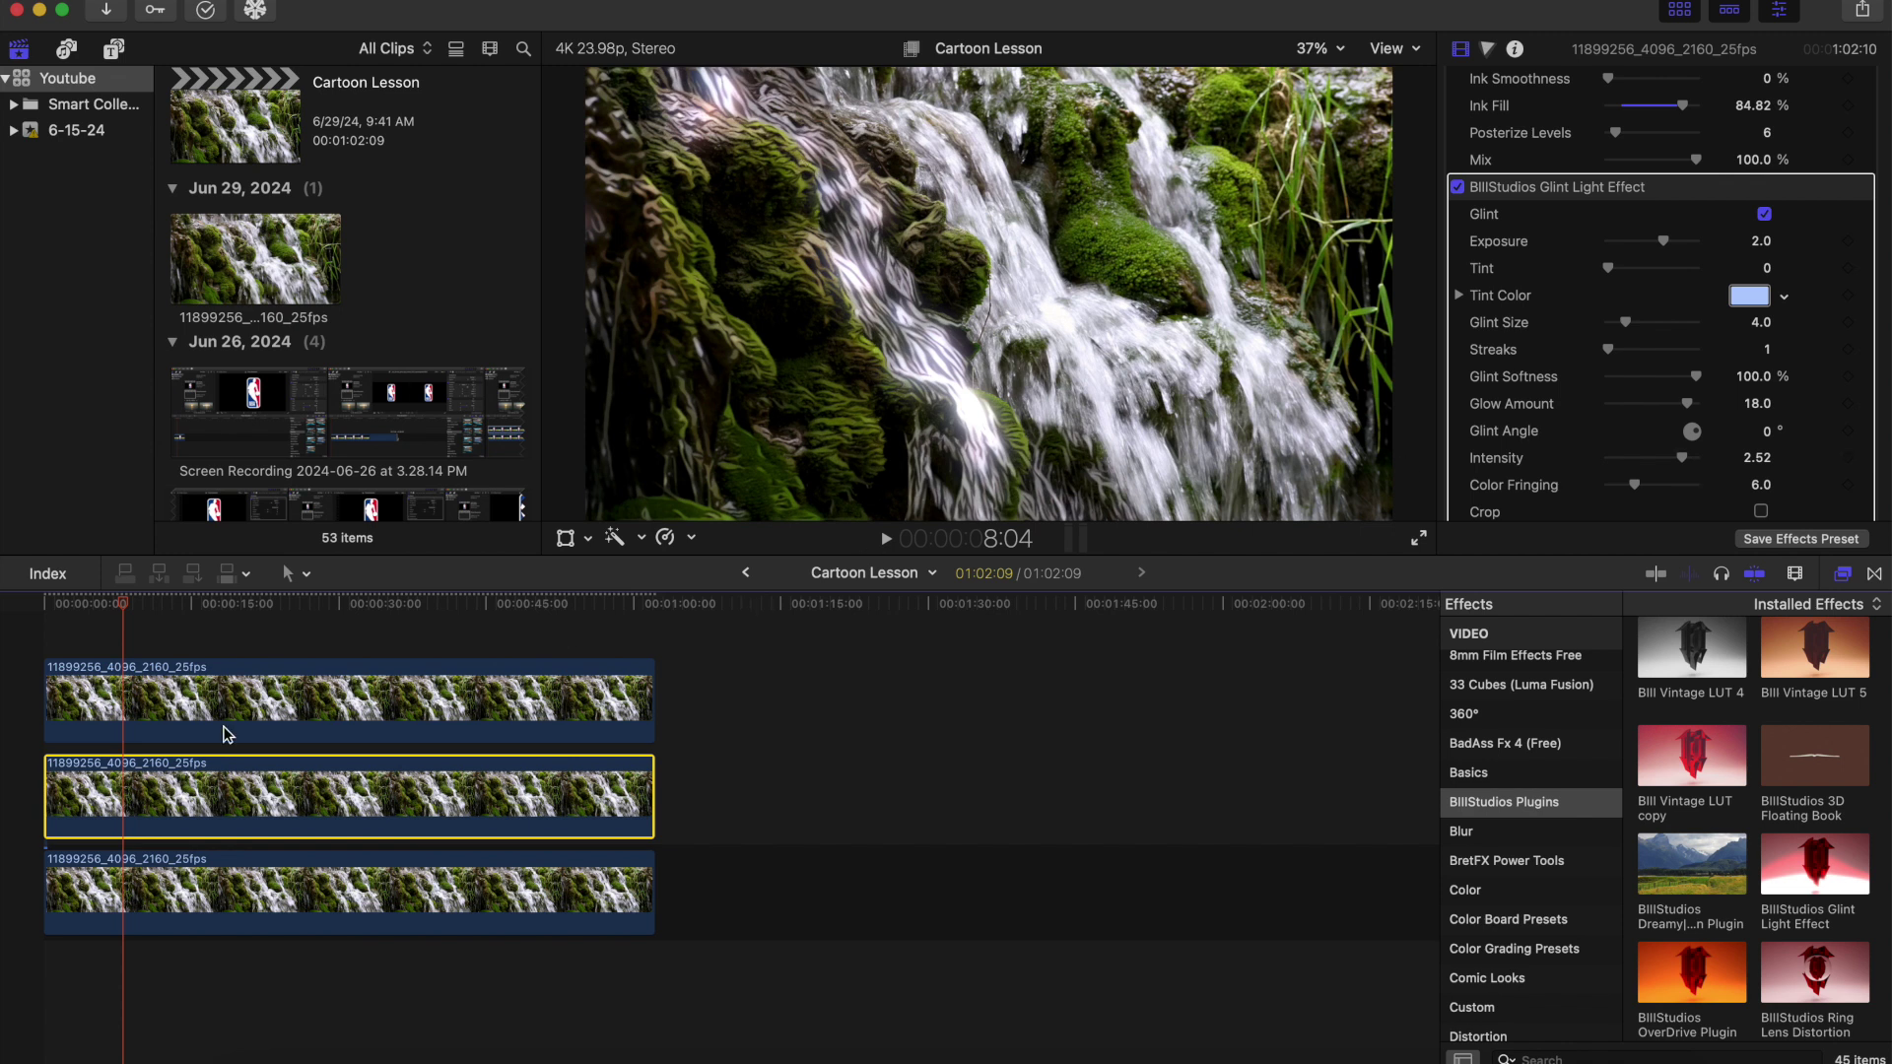
Move the playhead to the start of the timeline and play the cartoon-waterfall edit.
{"action": "left_click", "coordinate": [36, 606]}
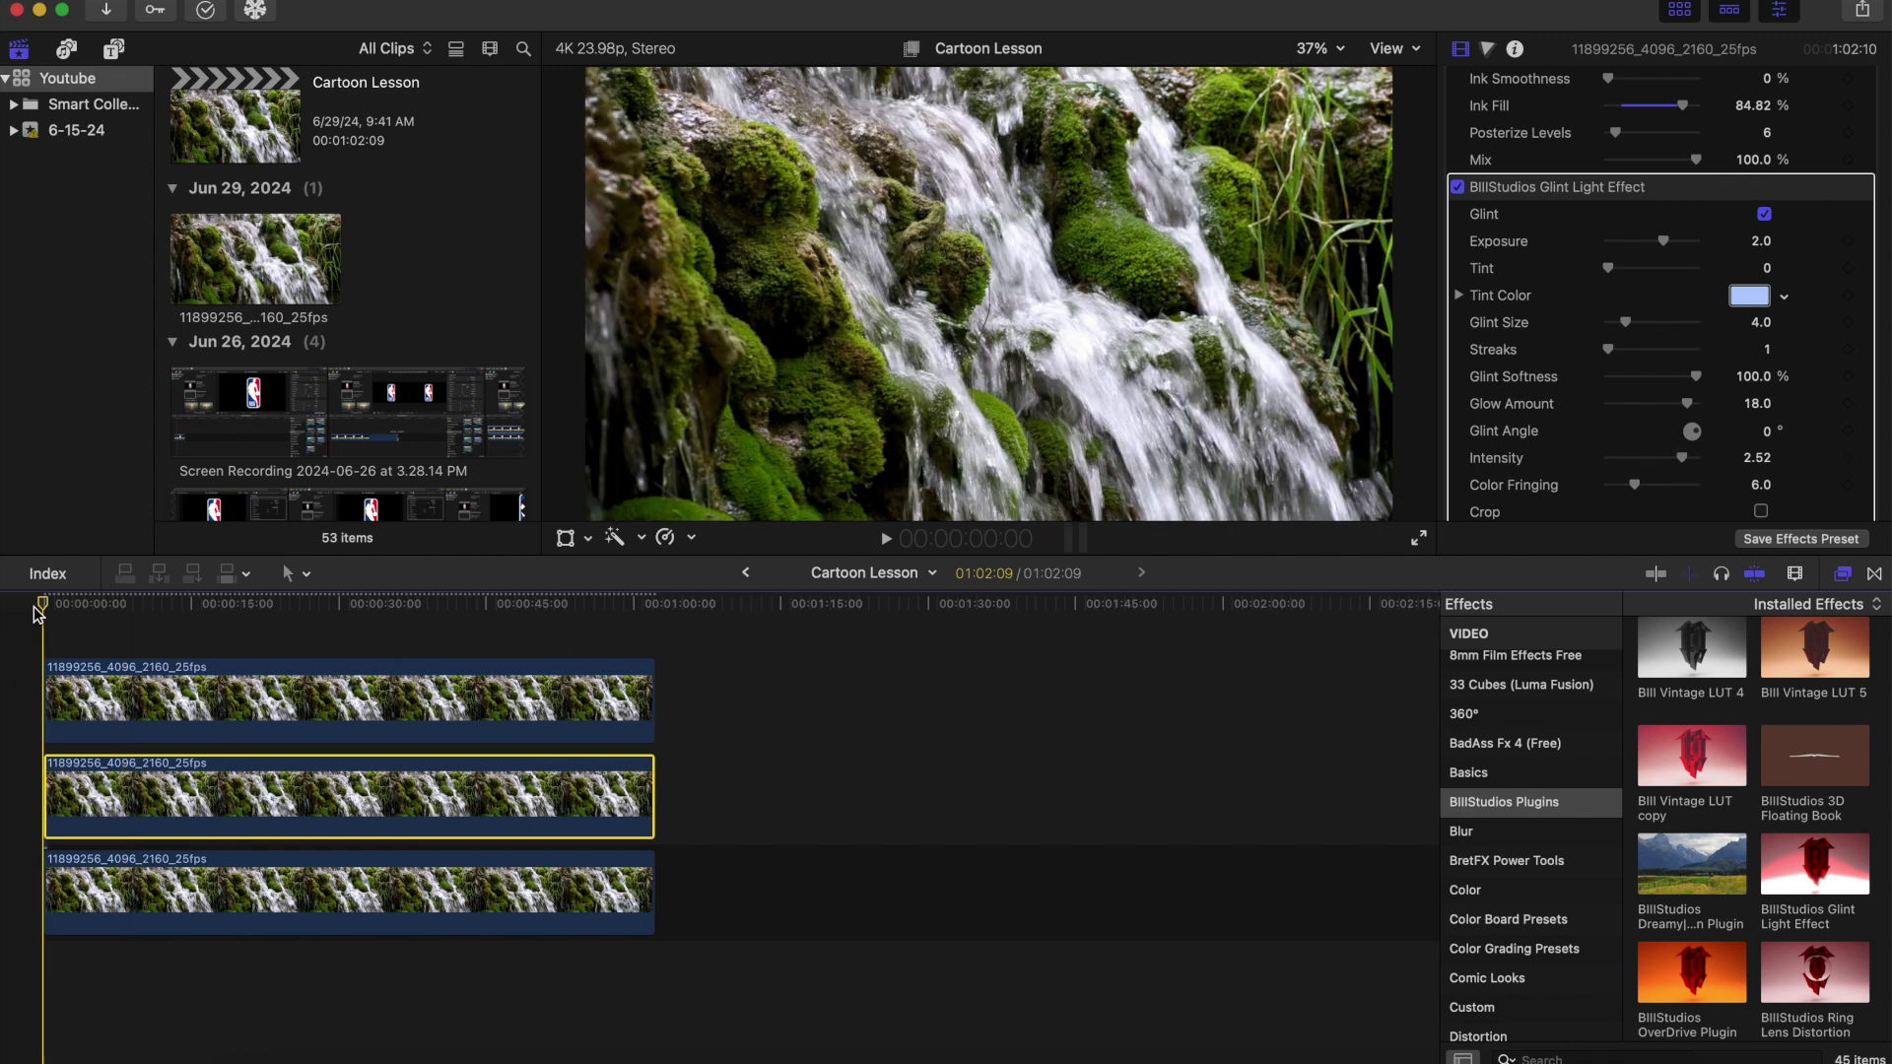
{"action": "key", "text": "space"}
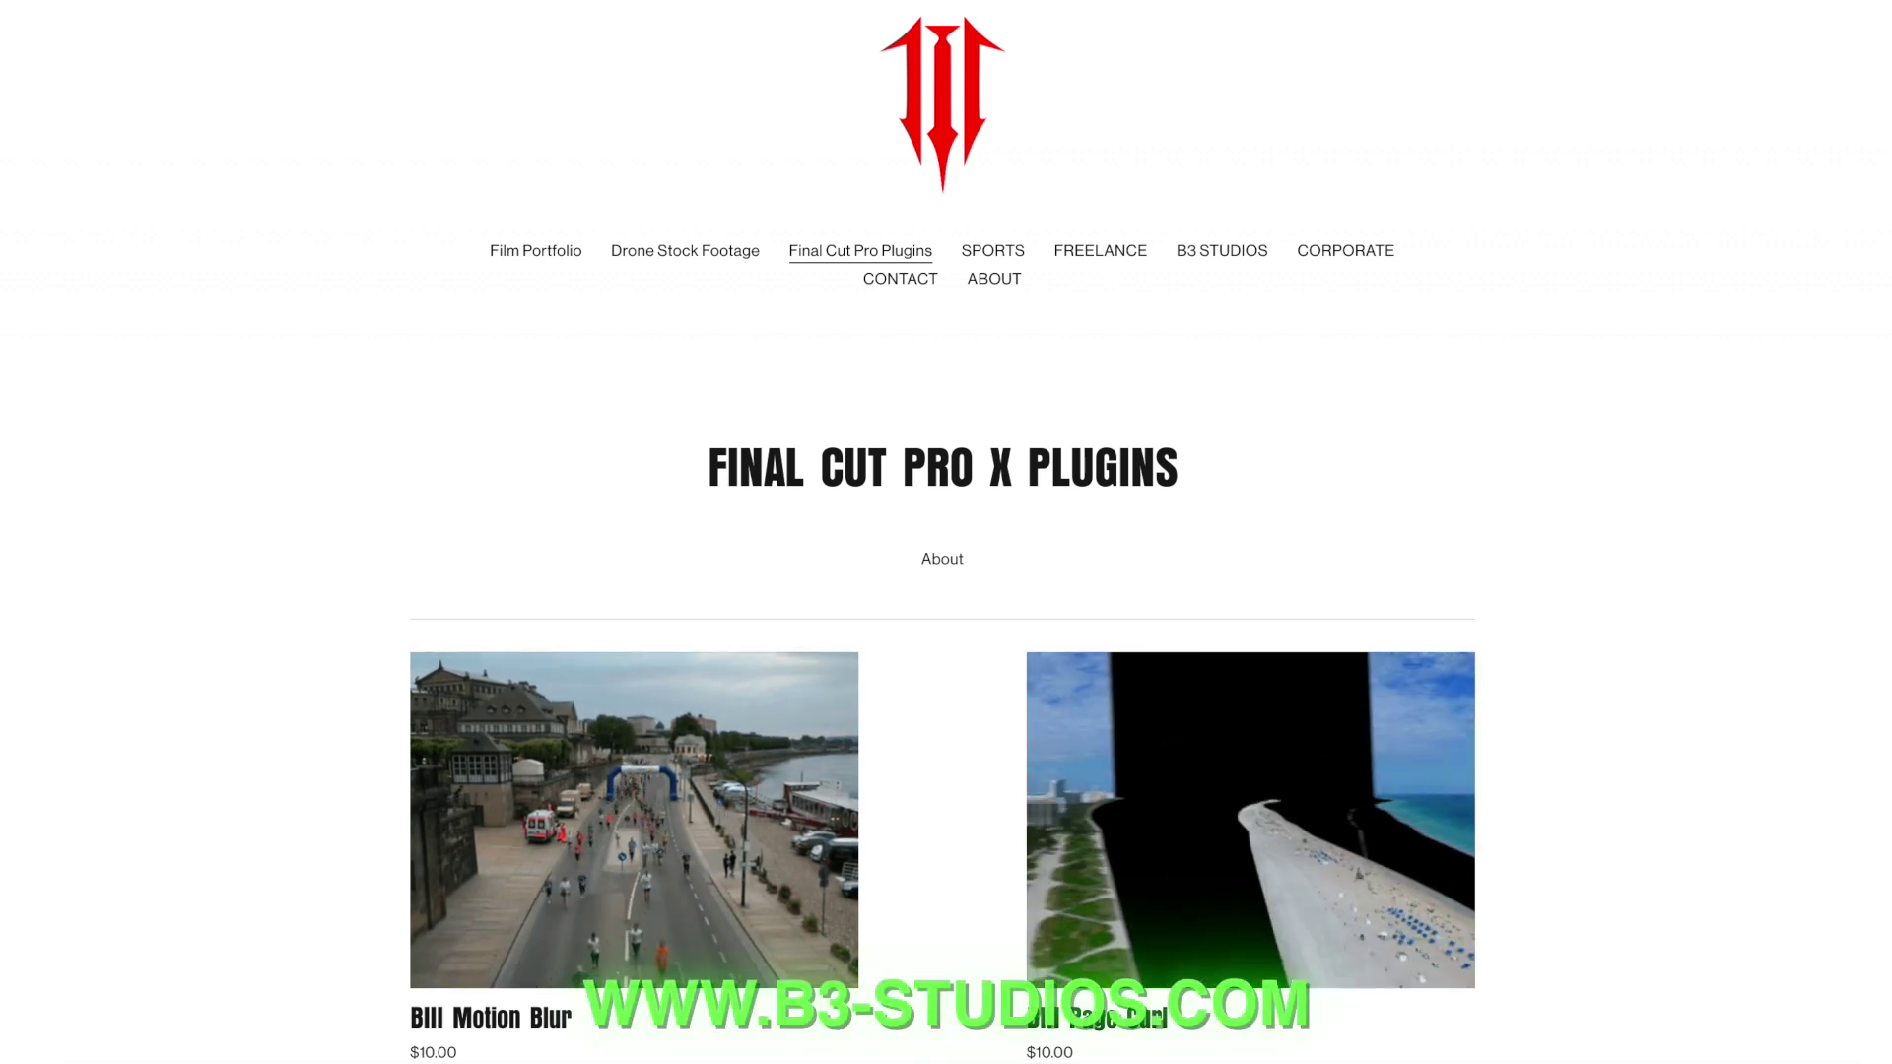
Scroll the plugins page down to BIII Trippy Lens ($15.00) and BIII Altered Time ($20.00).
{"action": "scroll", "coordinate": [942, 591], "scroll_direction": "down", "scroll_amount": 4}
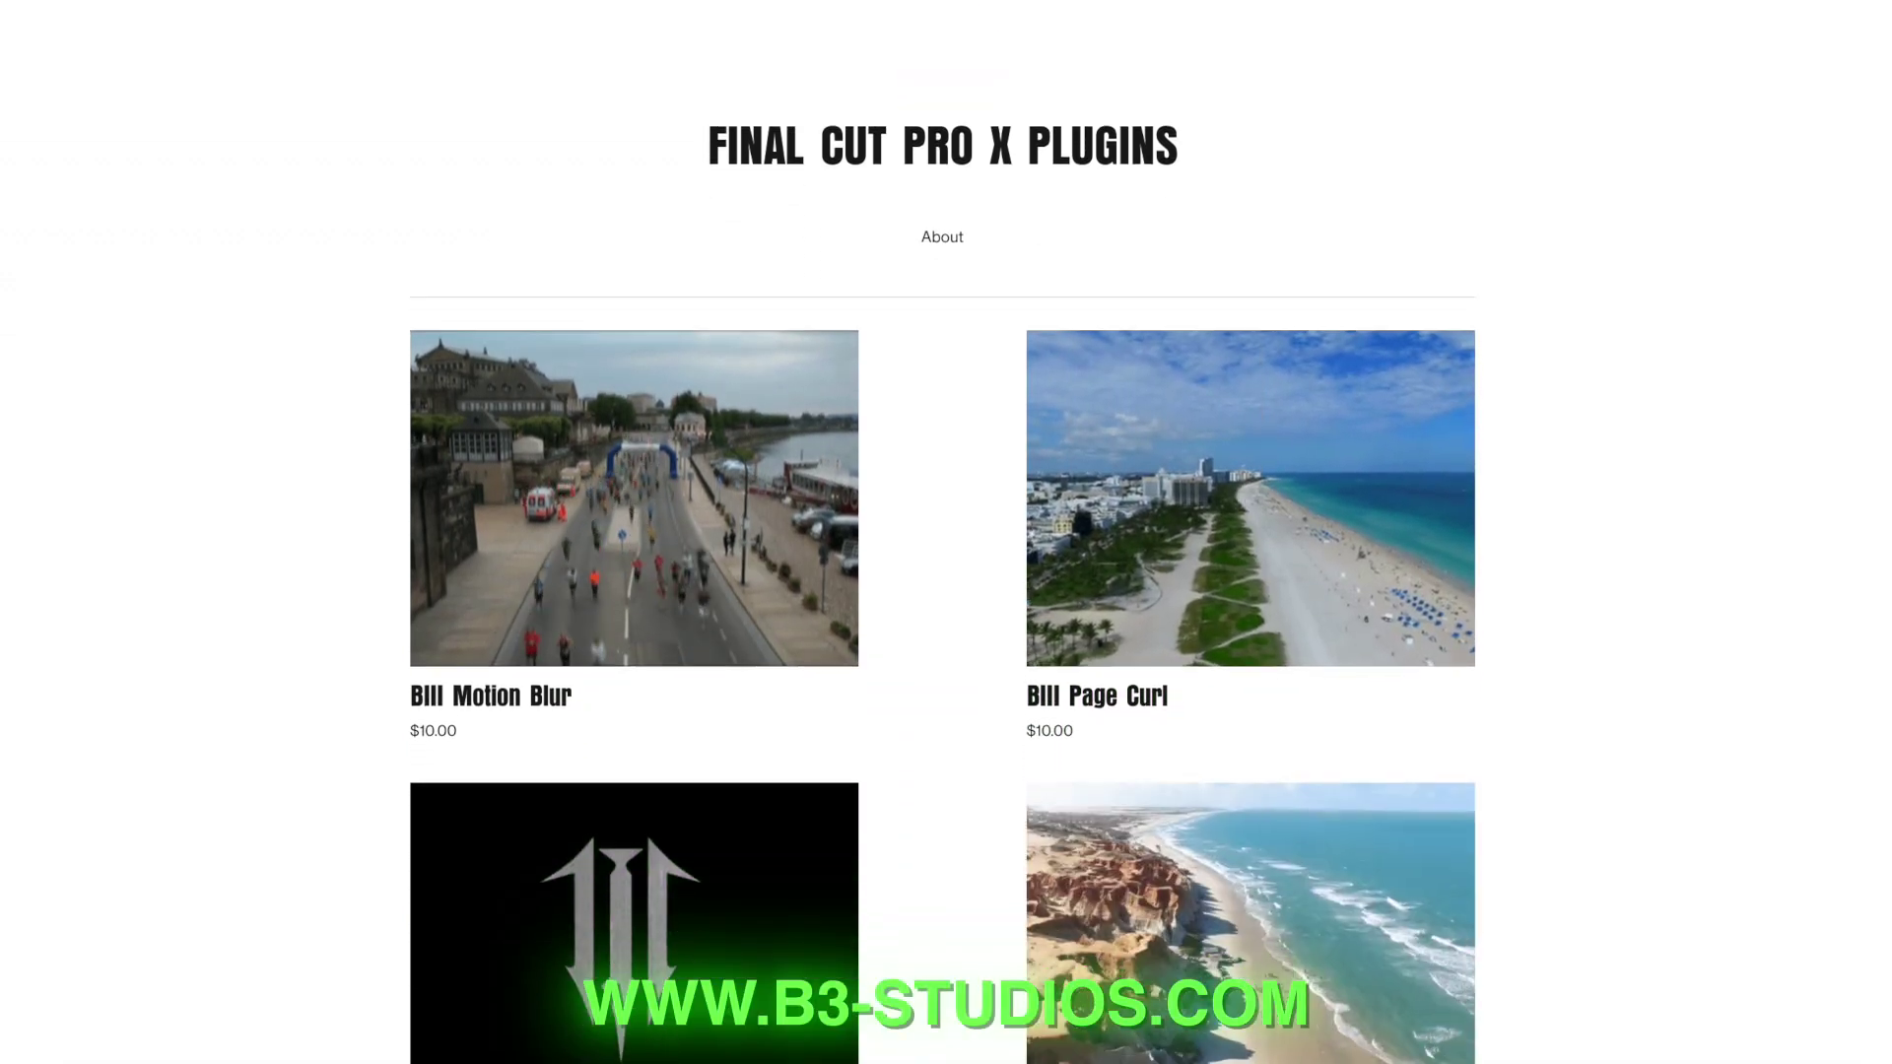
{"action": "scroll", "coordinate": [942, 592], "scroll_direction": "down", "scroll_amount": 2}
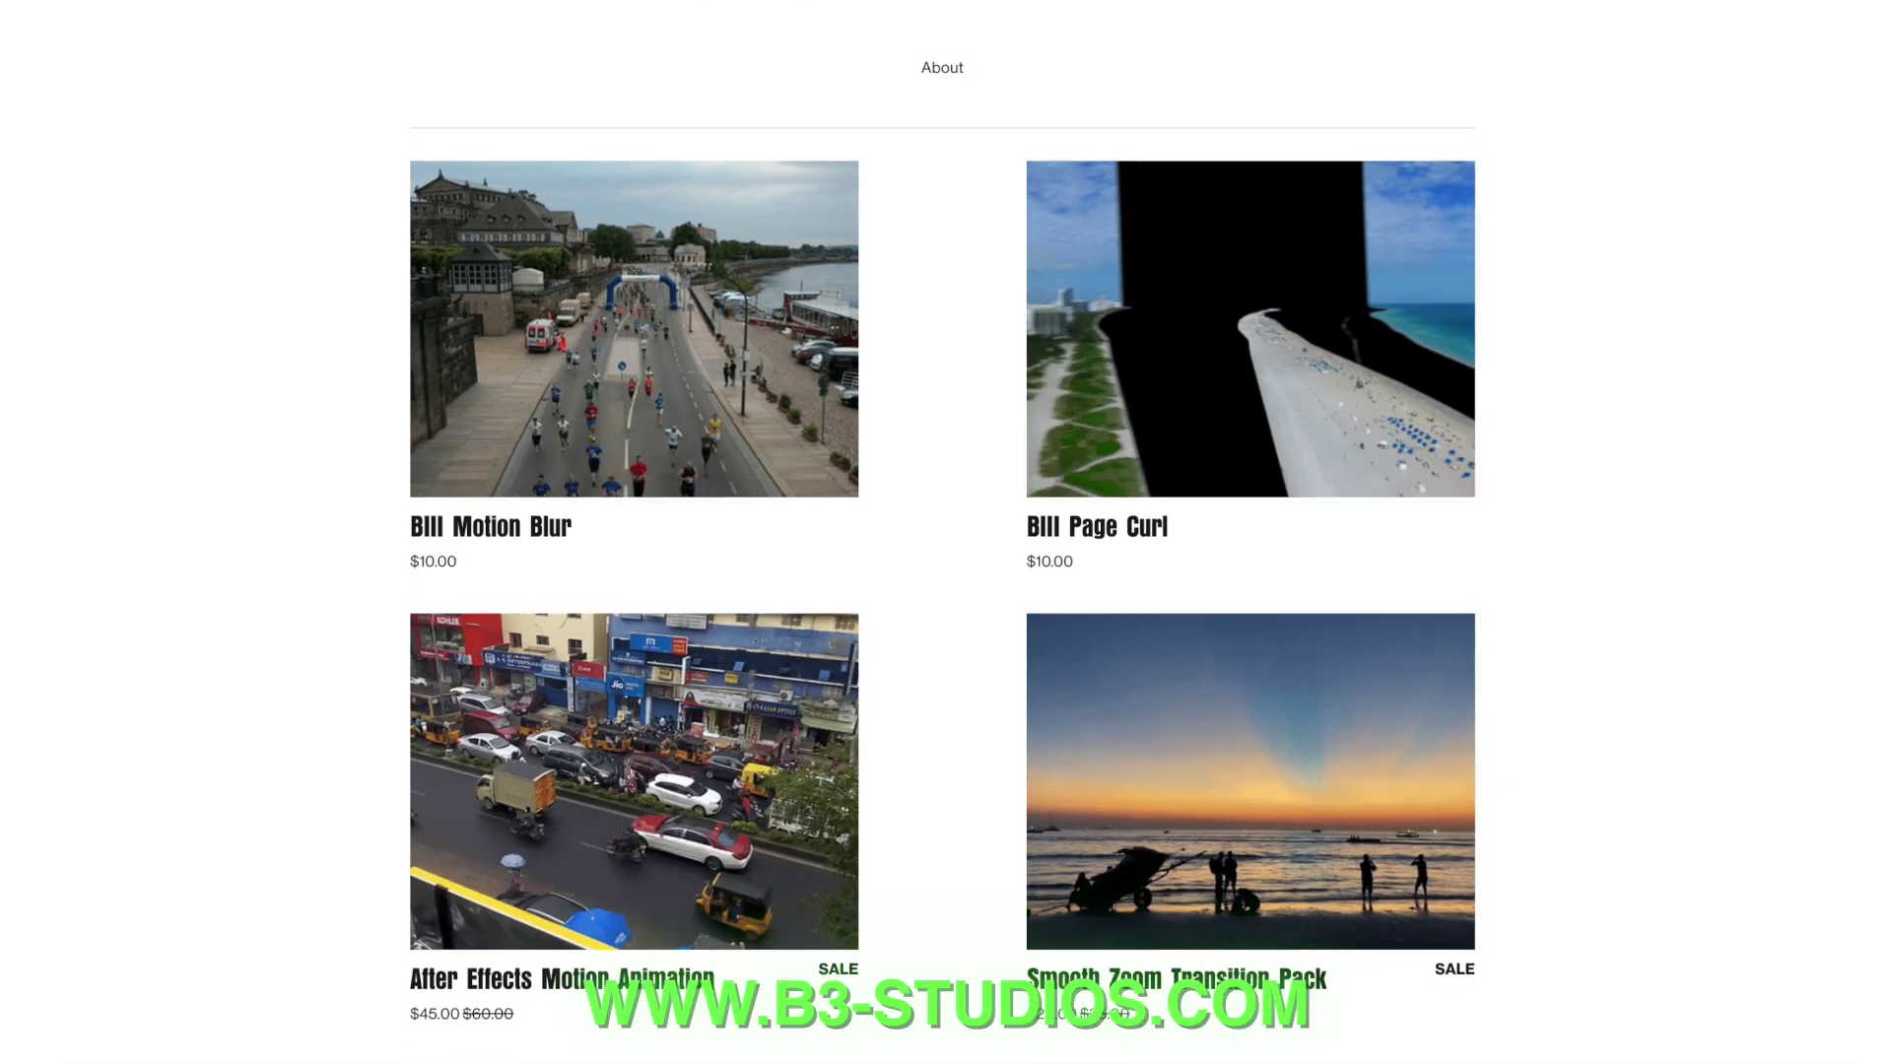
{"action": "scroll", "coordinate": [942, 592], "scroll_direction": "down", "scroll_amount": 2}
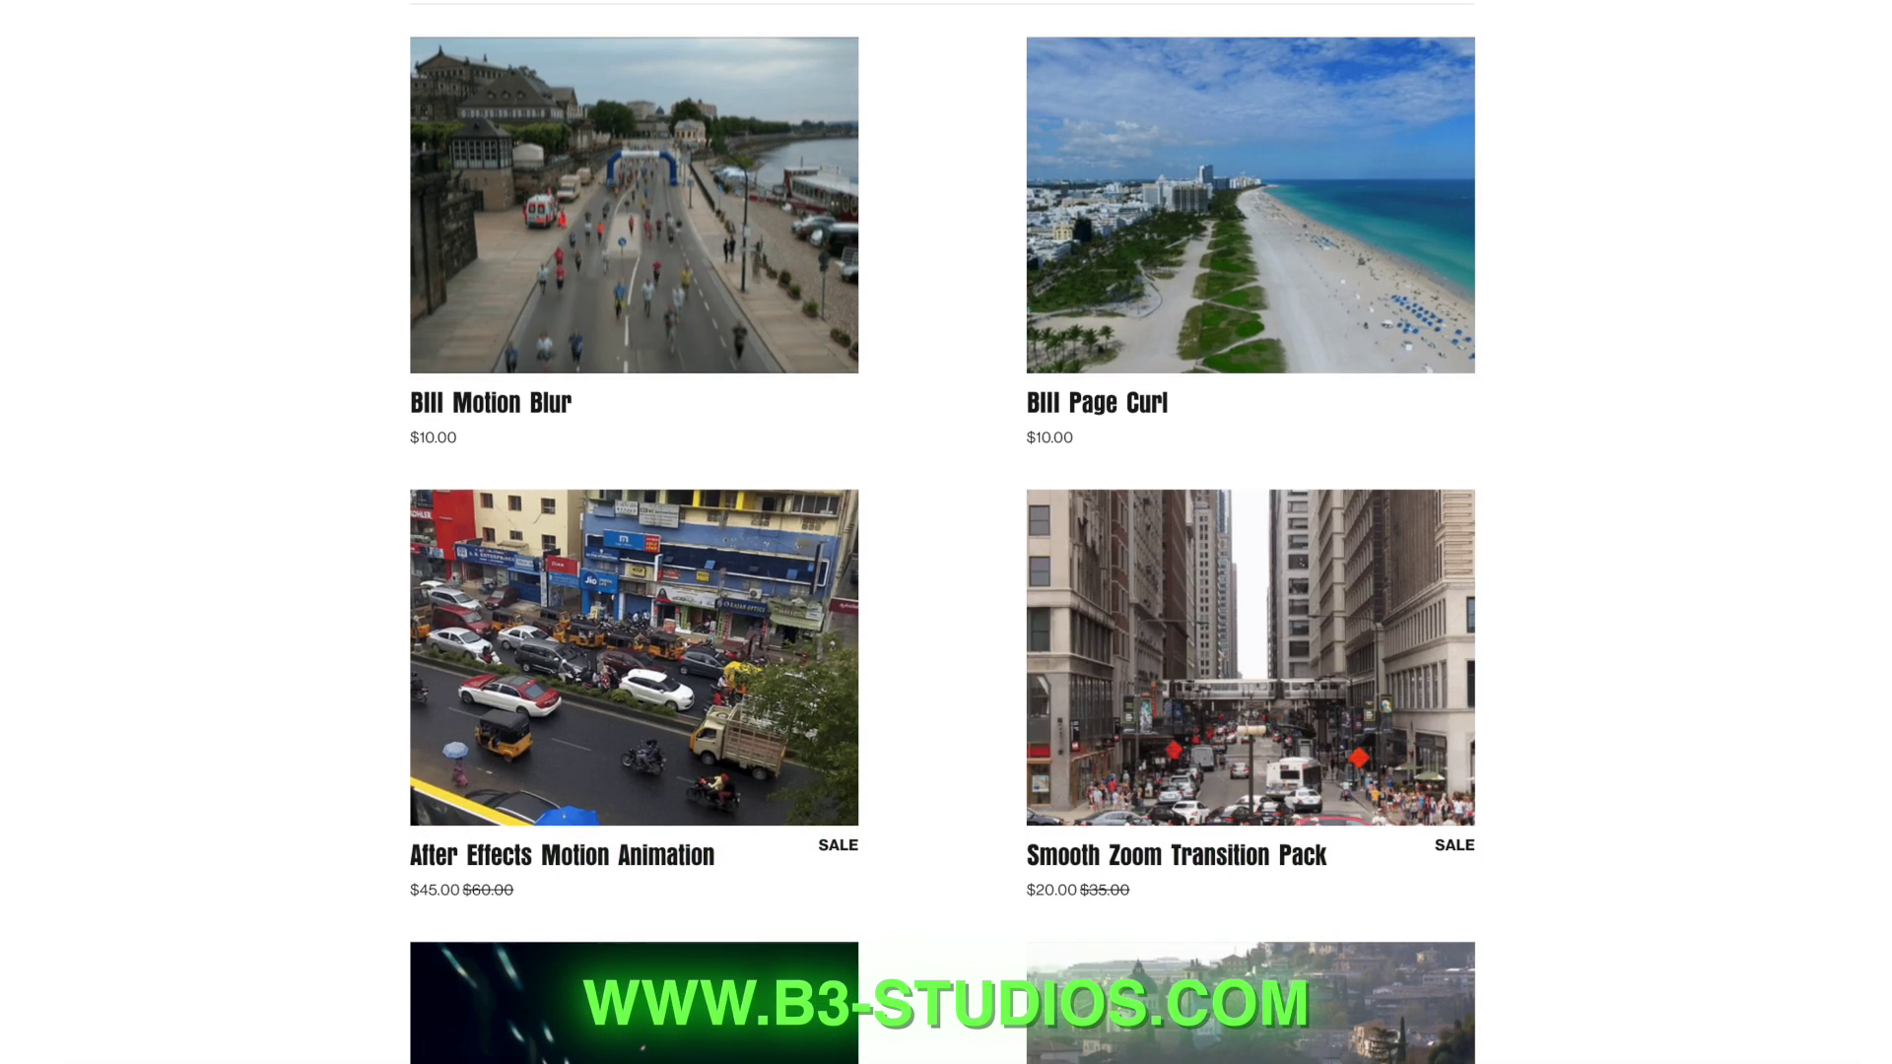
{"action": "scroll", "coordinate": [942, 592], "scroll_direction": "down", "scroll_amount": 2}
{"action": "scroll", "coordinate": [942, 591], "scroll_direction": "down", "scroll_amount": 3}
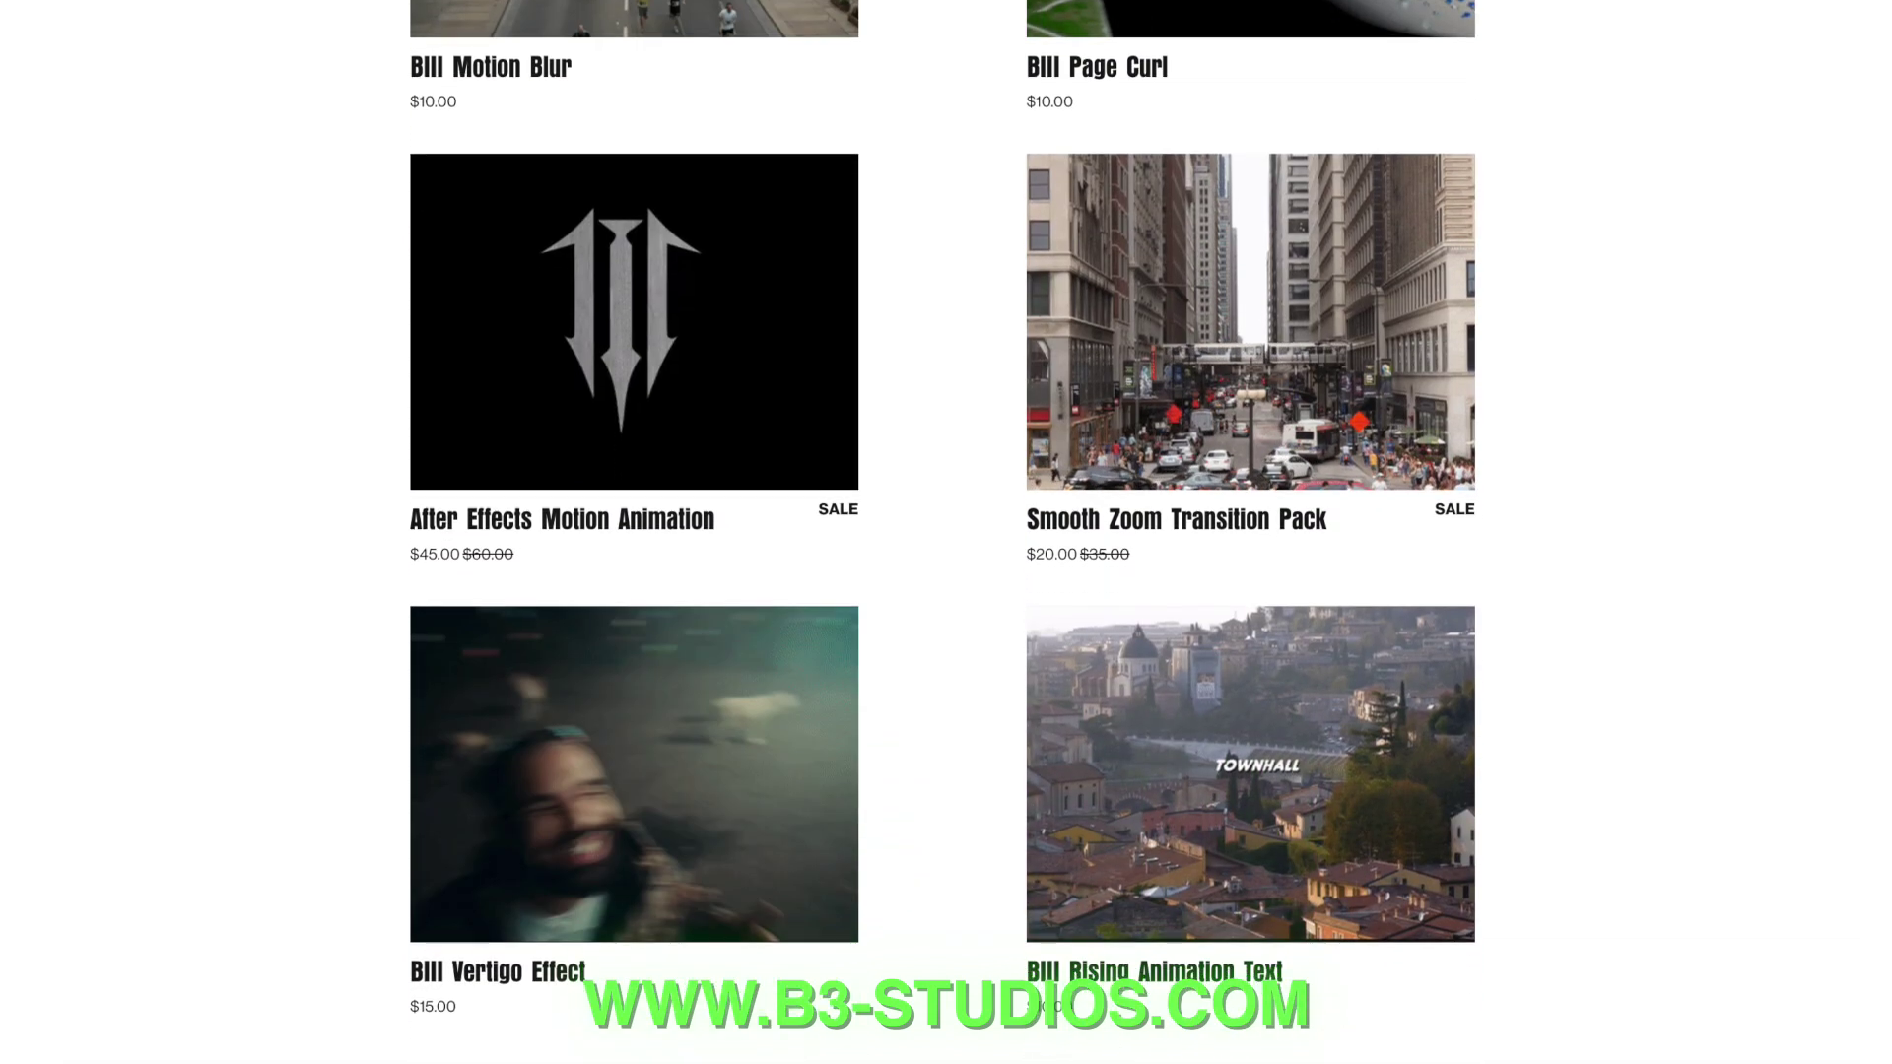
{"action": "scroll", "coordinate": [942, 591], "scroll_direction": "down", "scroll_amount": 3}
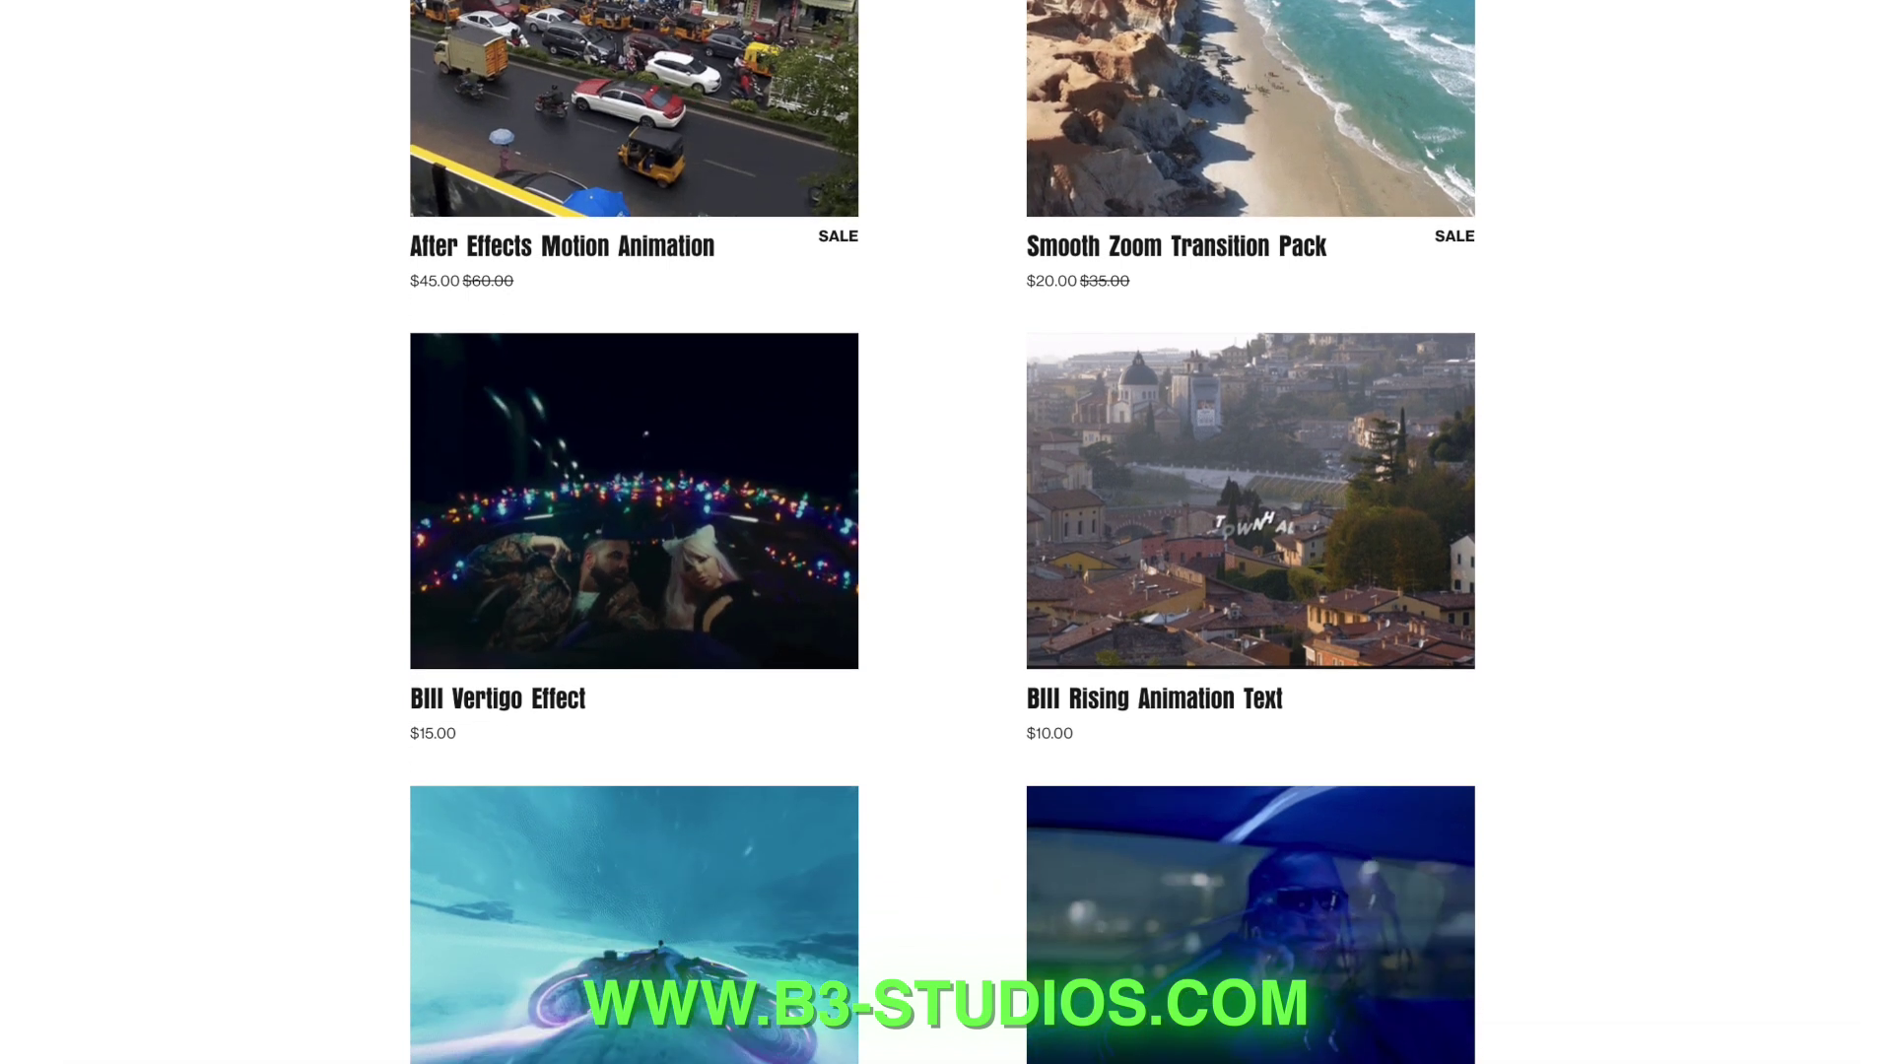
{"action": "scroll", "coordinate": [943, 591], "scroll_direction": "down", "scroll_amount": 4}
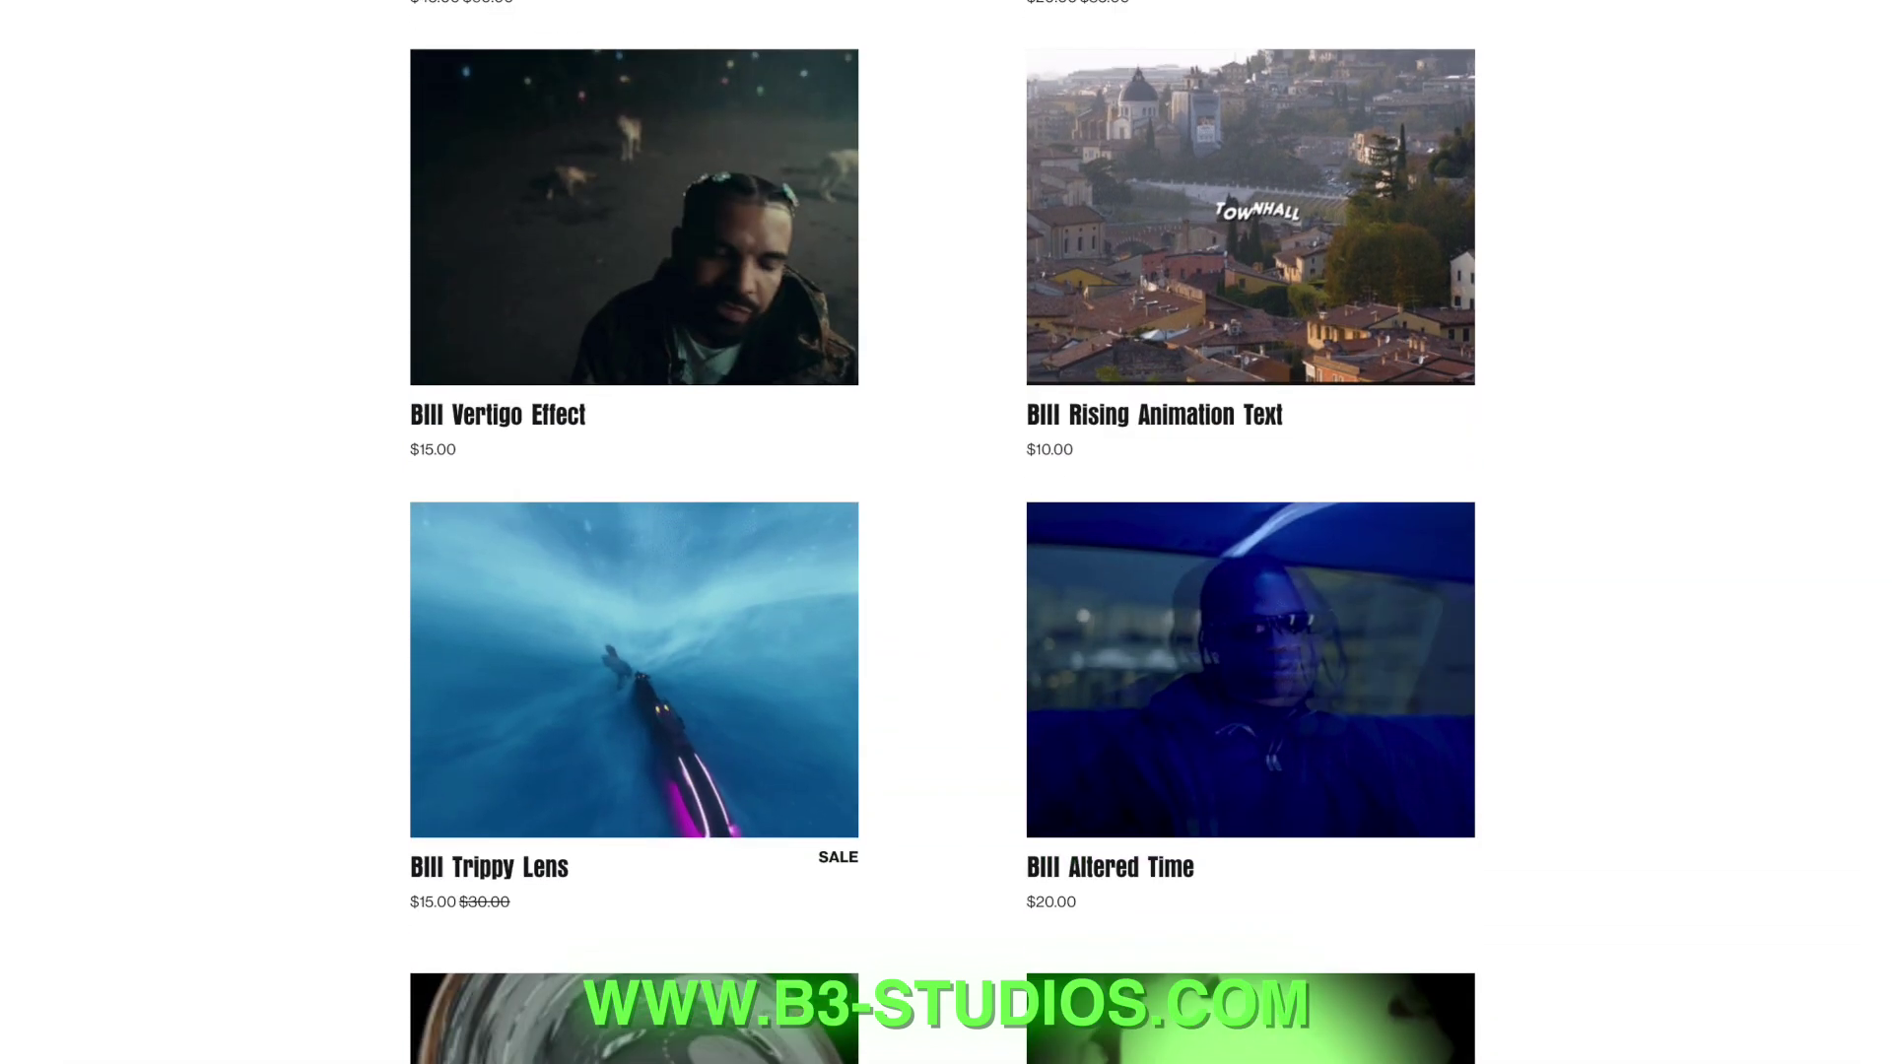